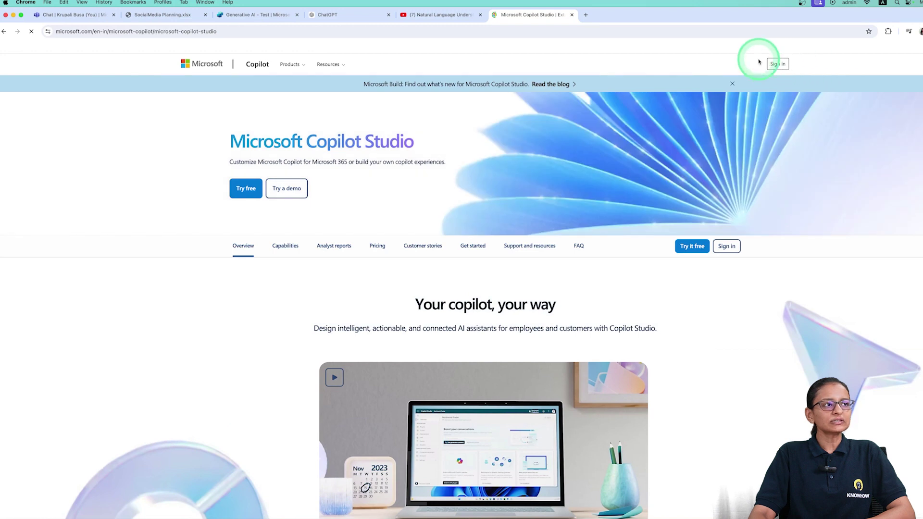
Sign in to Copilot Studio and look over the recent copilots and templates on the home page
click(777, 64)
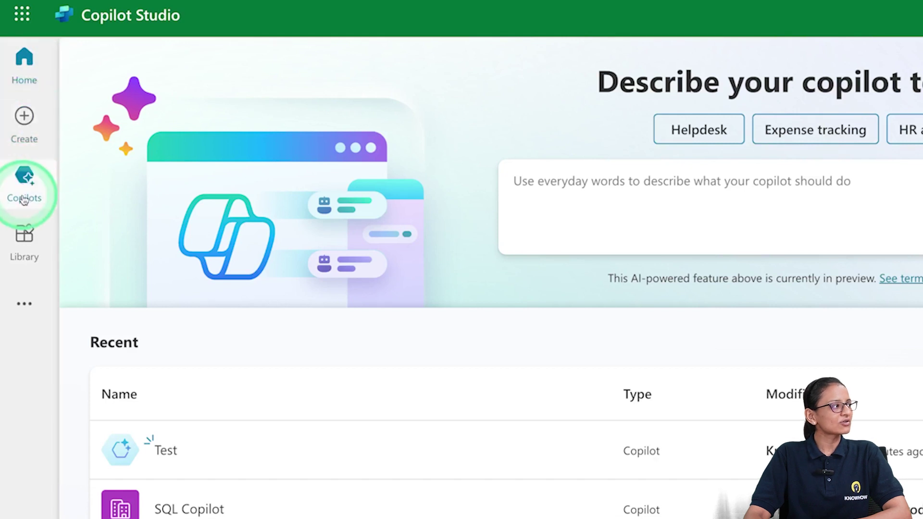
click(22, 312)
click(21, 314)
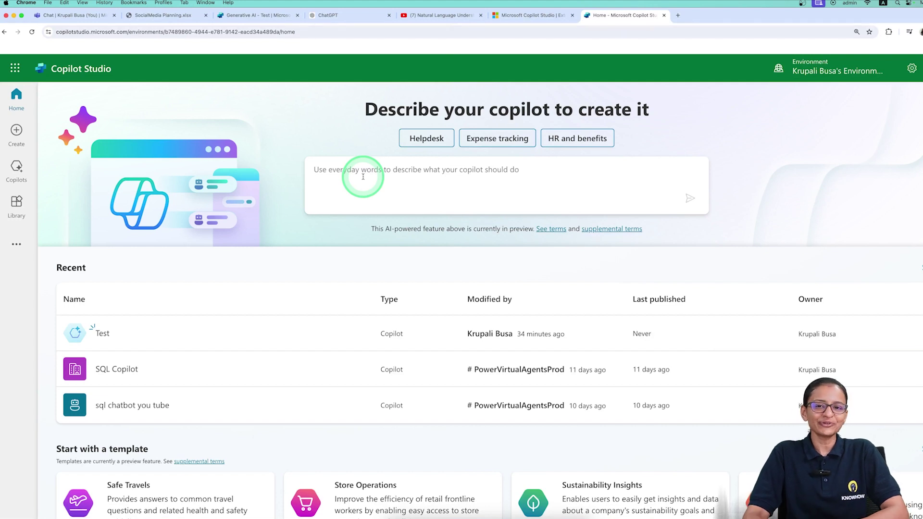
click(16, 98)
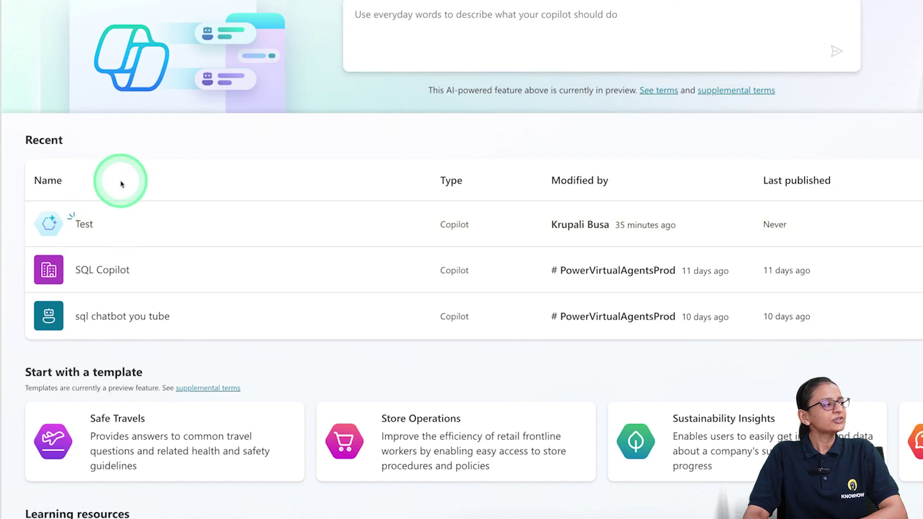
scroll(122, 184, down, 1)
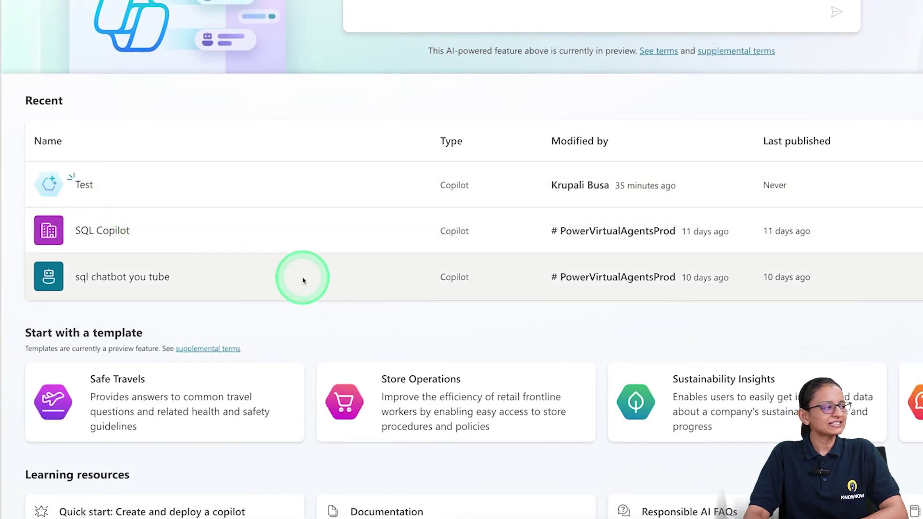
scroll(34, 102, up, 2)
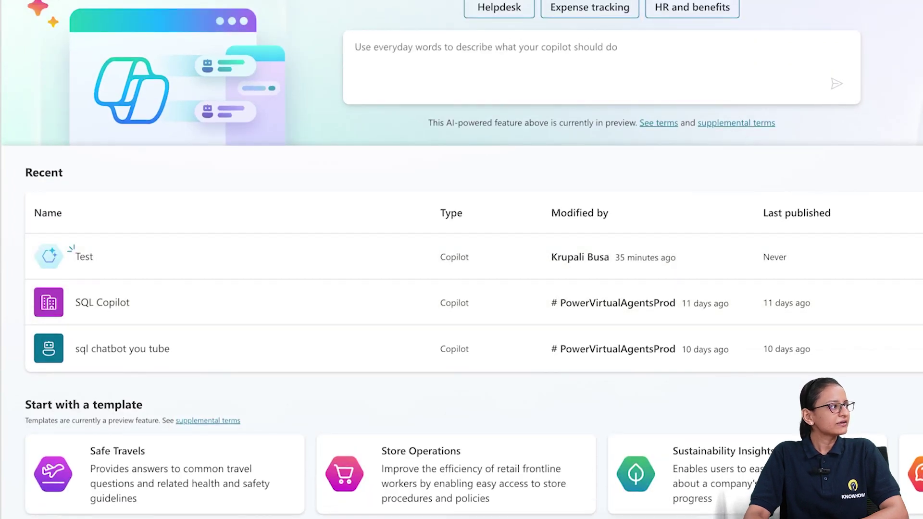
Open the full list of copilots in the environment and look through it
click(1, 88)
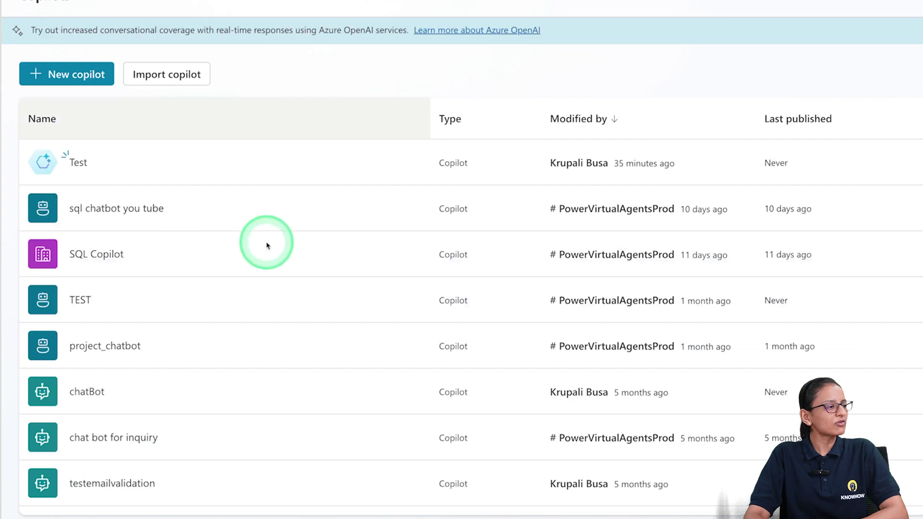
scroll(267, 245, down, 2)
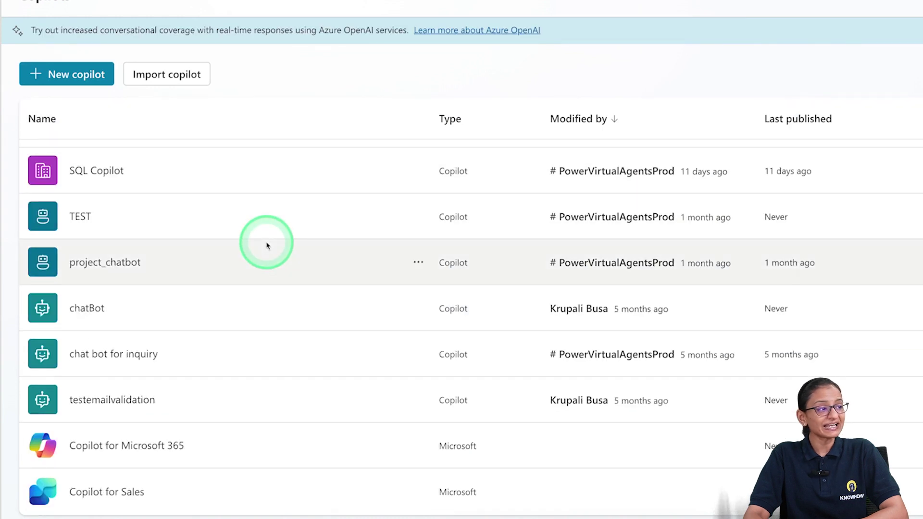
scroll(267, 245, up, 2)
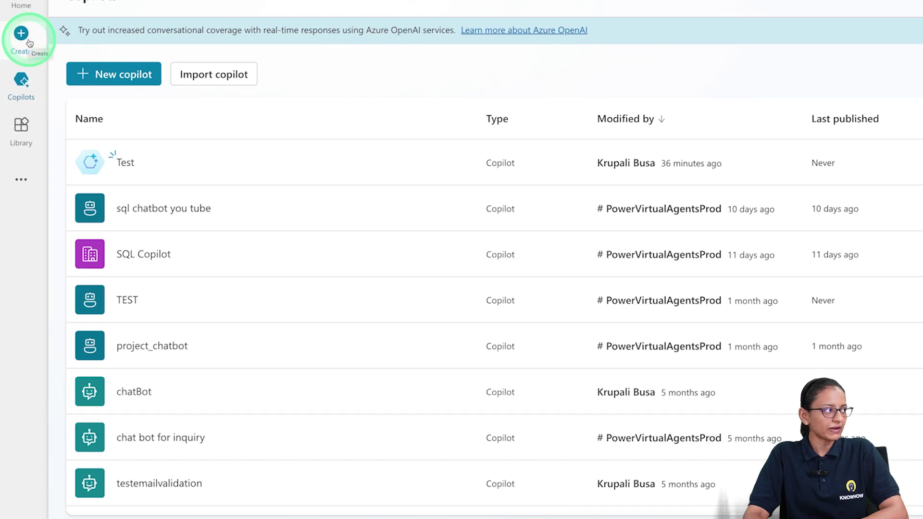
Start creating a new copilot, enlarge the page zoom, and skip the guided chat to reach the manual configuration form
click(29, 42)
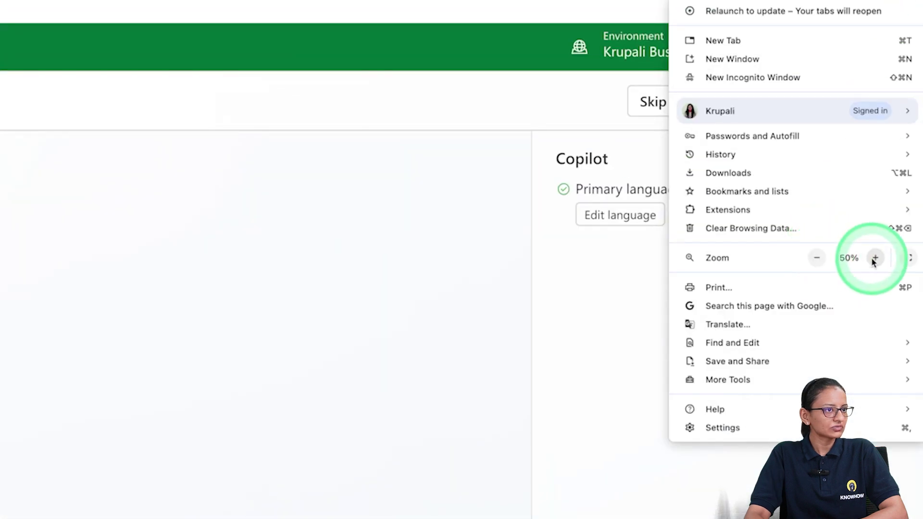
click(874, 258)
click(654, 303)
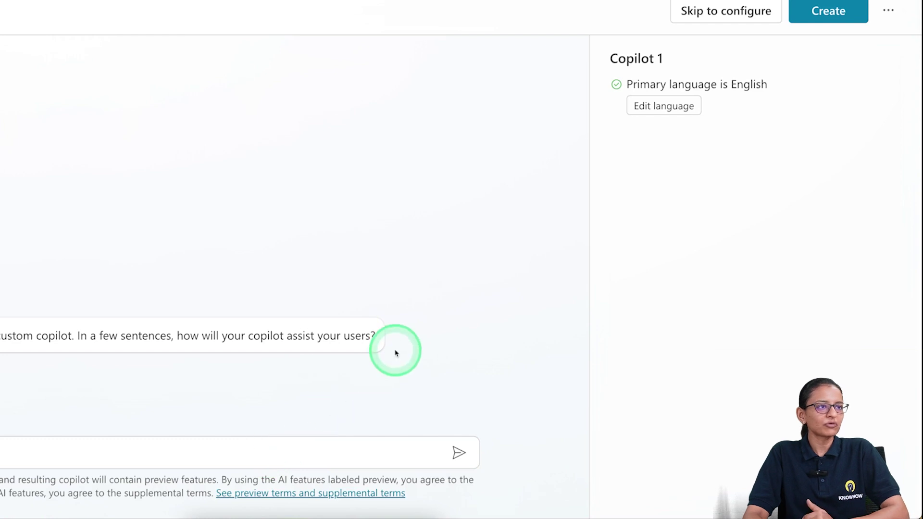
click(706, 19)
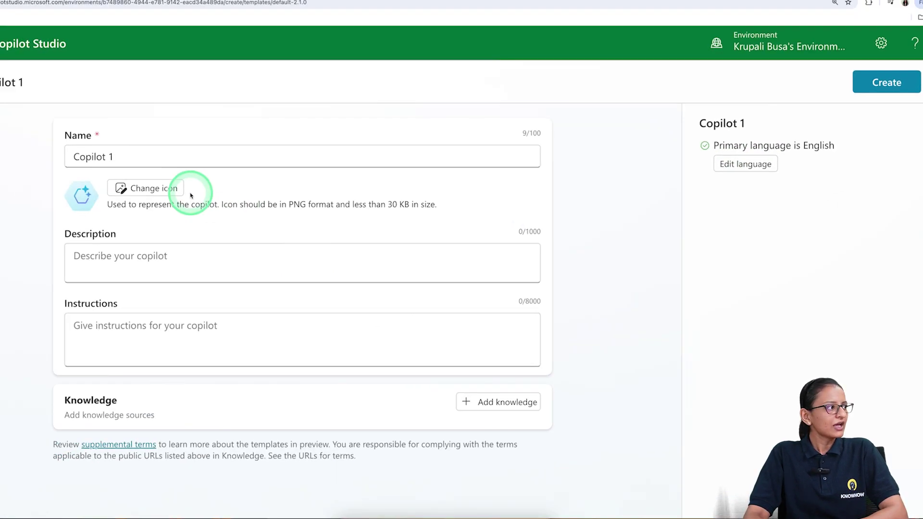
Name the new copilot "Learning Copilot" and create it without a description, instructions or knowledge sources
triple_click(172, 177)
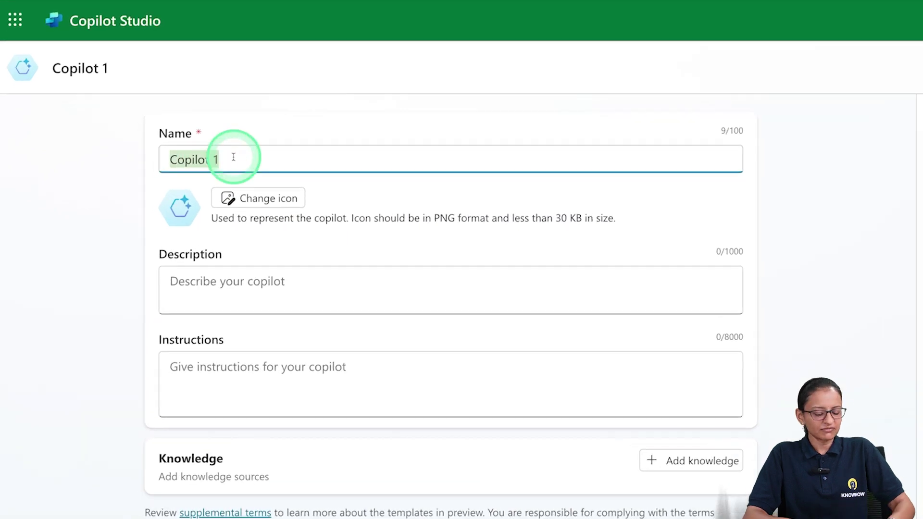
key(BackSpace)
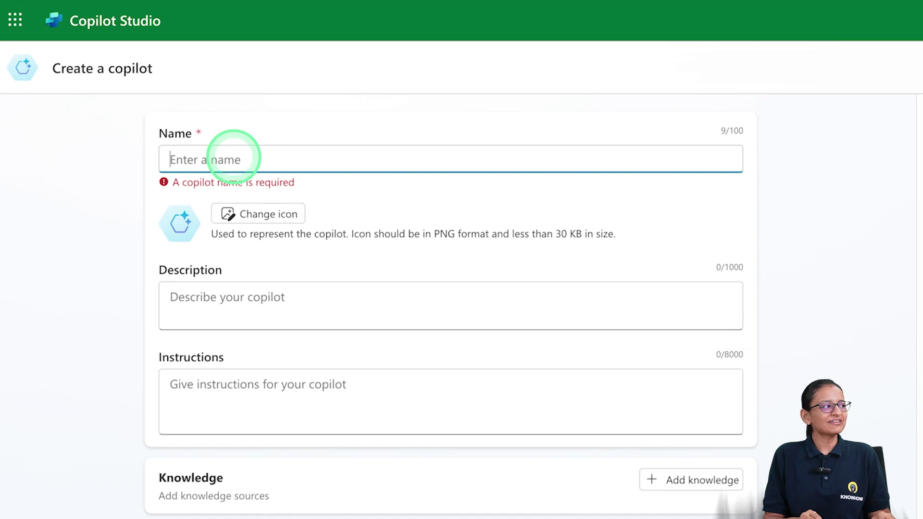
text(Learning Copilot)
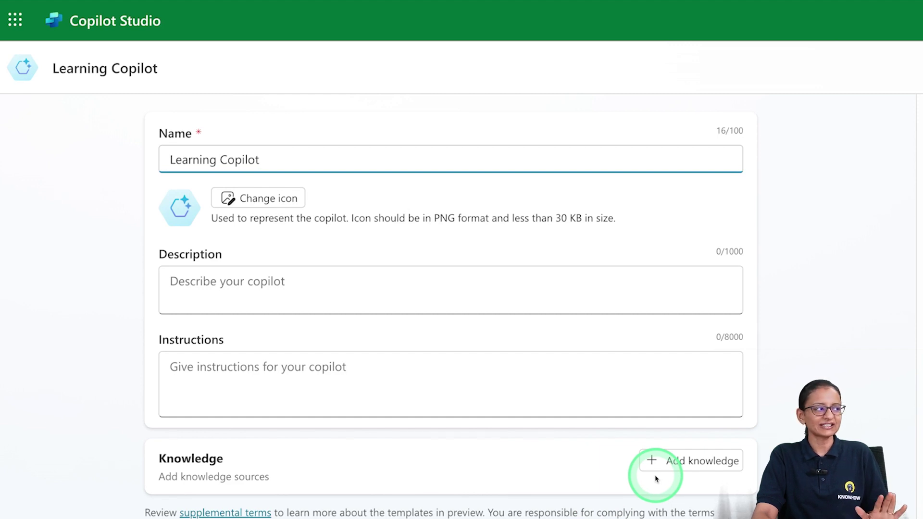
click(895, 98)
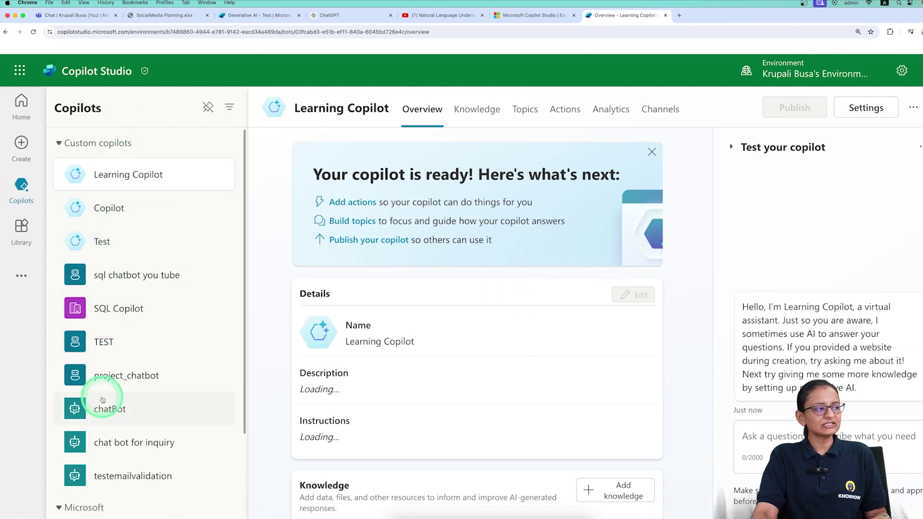
Review the new copilot's overview details and the greeting message in its test chat
scroll(103, 394, down, 3)
scroll(103, 403, up, 3)
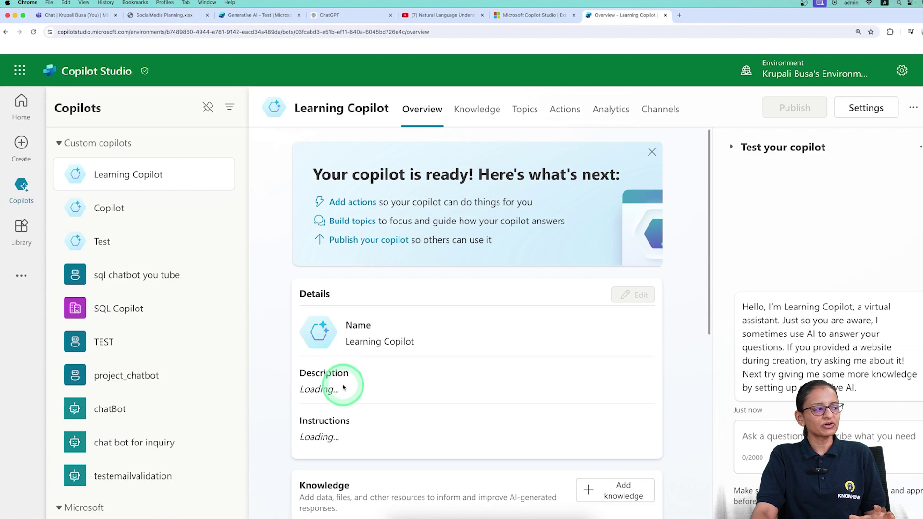
scroll(330, 423, down, 3)
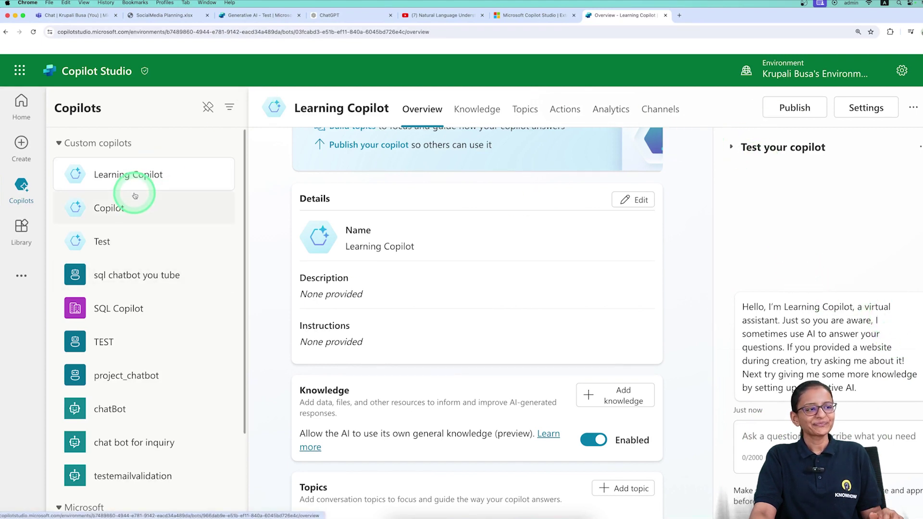
drag(743, 306, 865, 389)
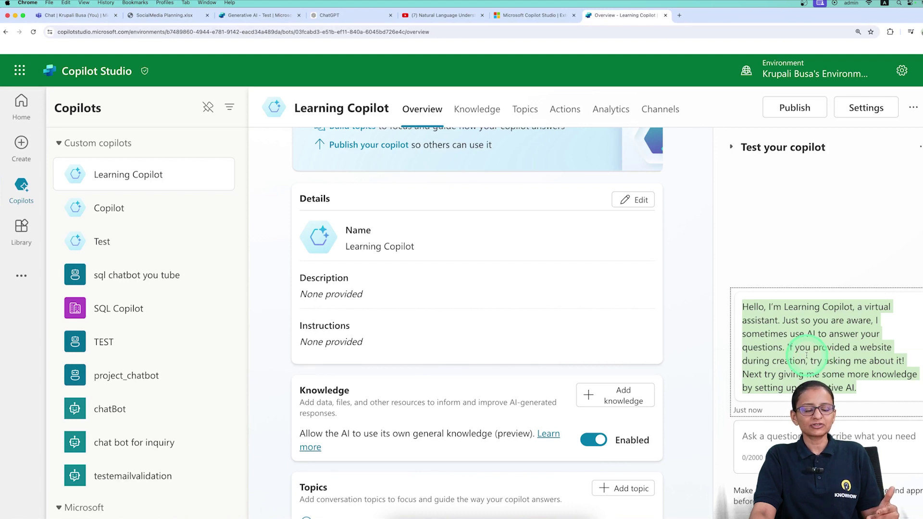
click(834, 362)
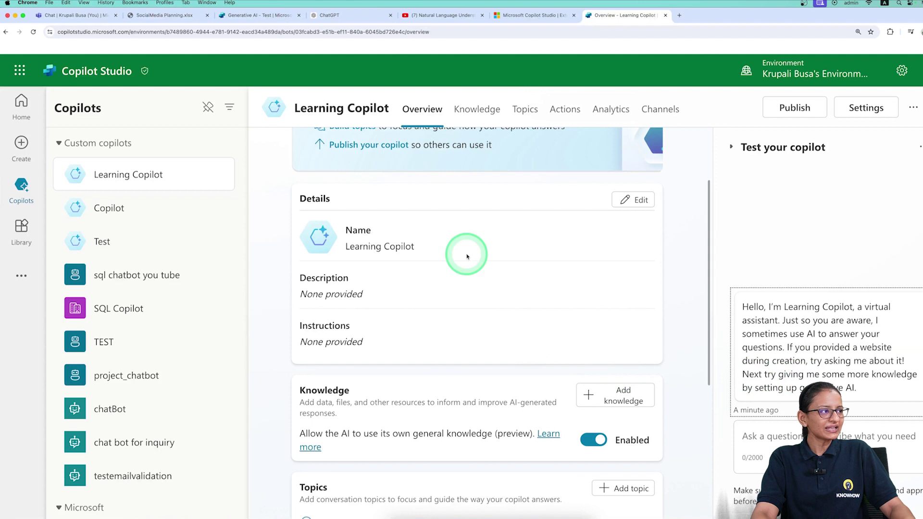
Look through Learning Copilot's Knowledge, Topics, Analytics and Channels pages
click(458, 110)
click(526, 112)
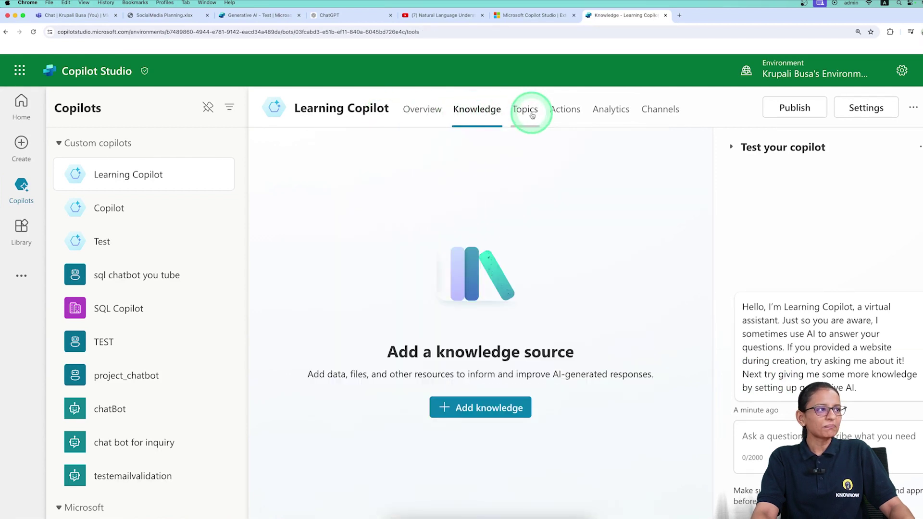
click(625, 114)
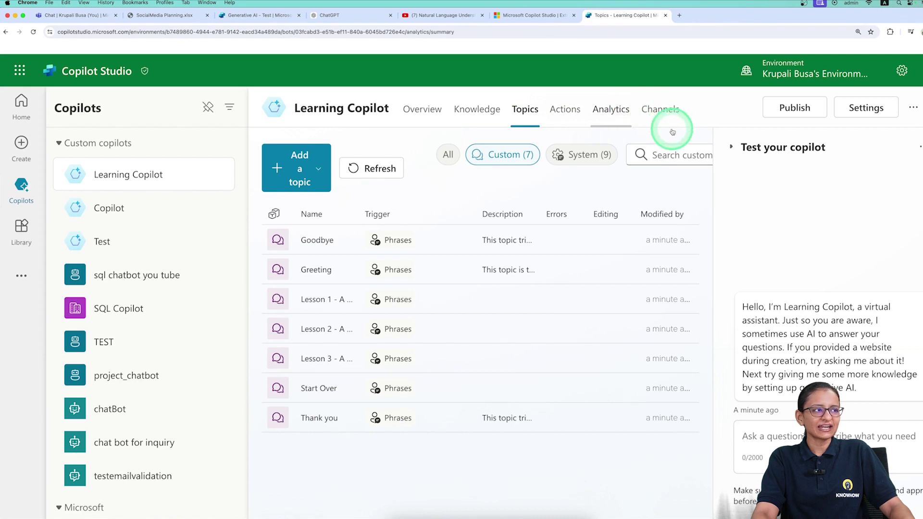
click(666, 123)
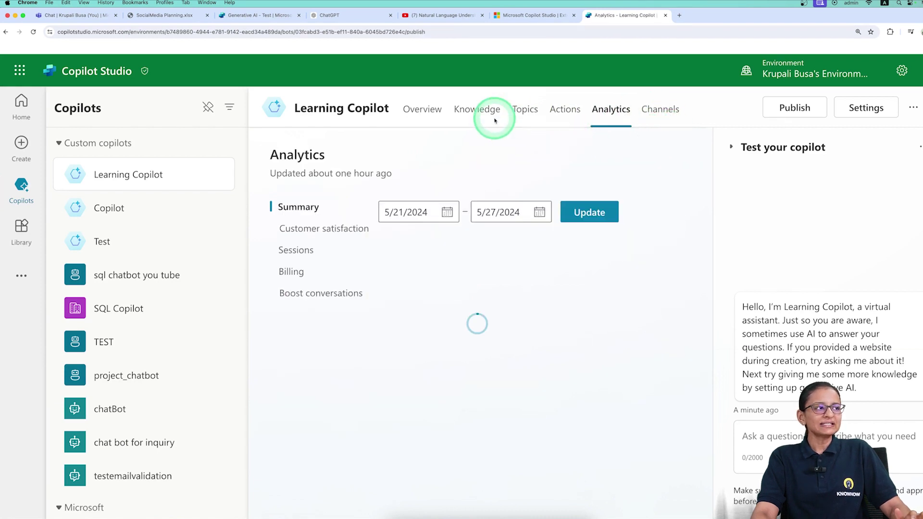
Go to Learning Copilot's custom topics and add a new blank topic
click(520, 114)
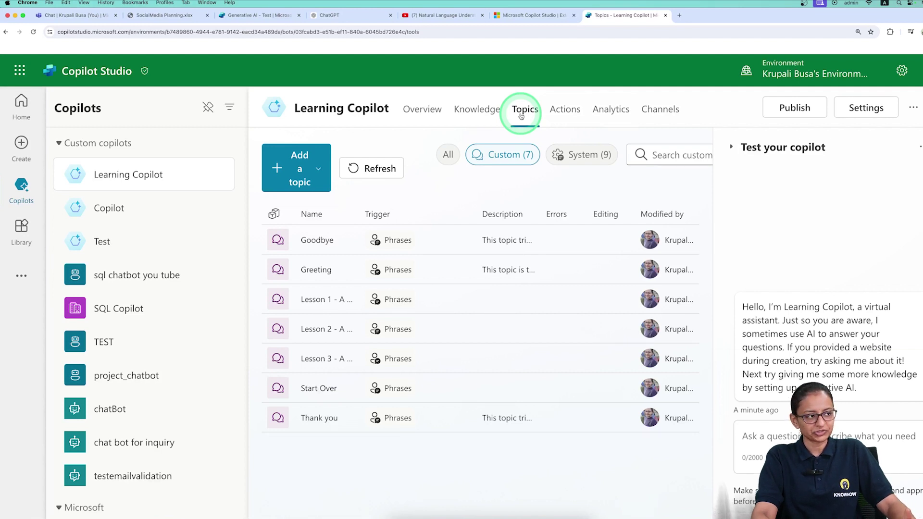
mouse_move(288, 239)
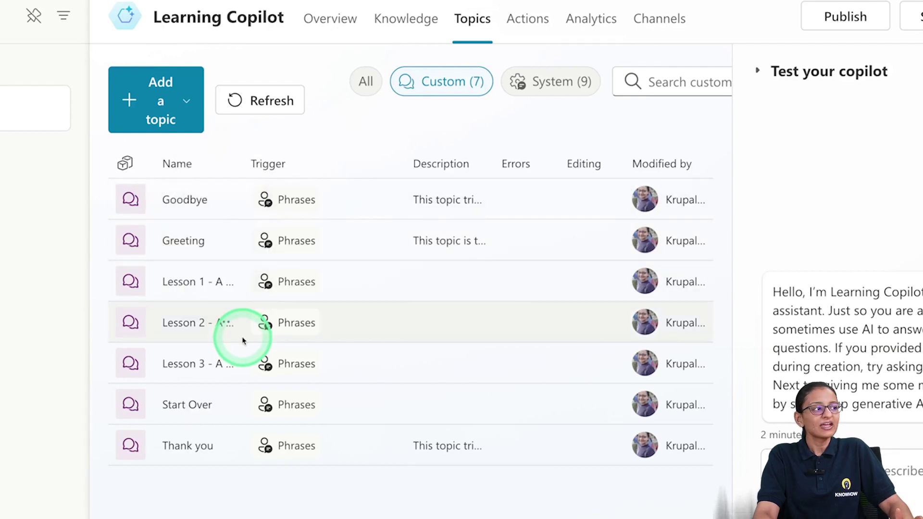
click(264, 199)
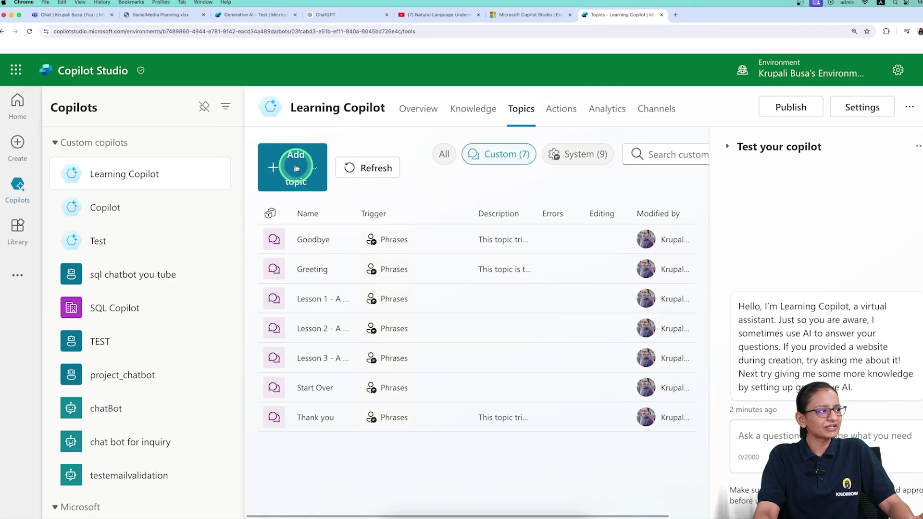
click(161, 101)
click(307, 206)
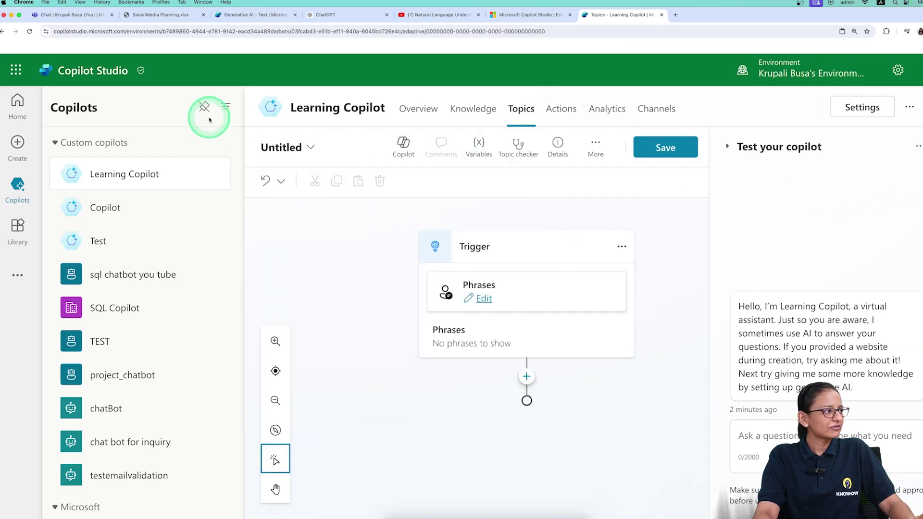
Show the search field above the copilot list and hide the test chat to widen the topic canvas
click(225, 109)
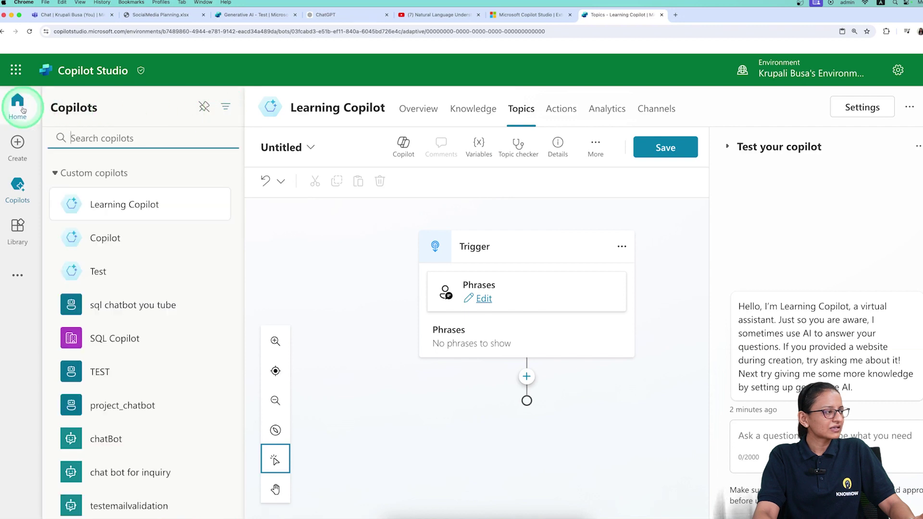
click(244, 309)
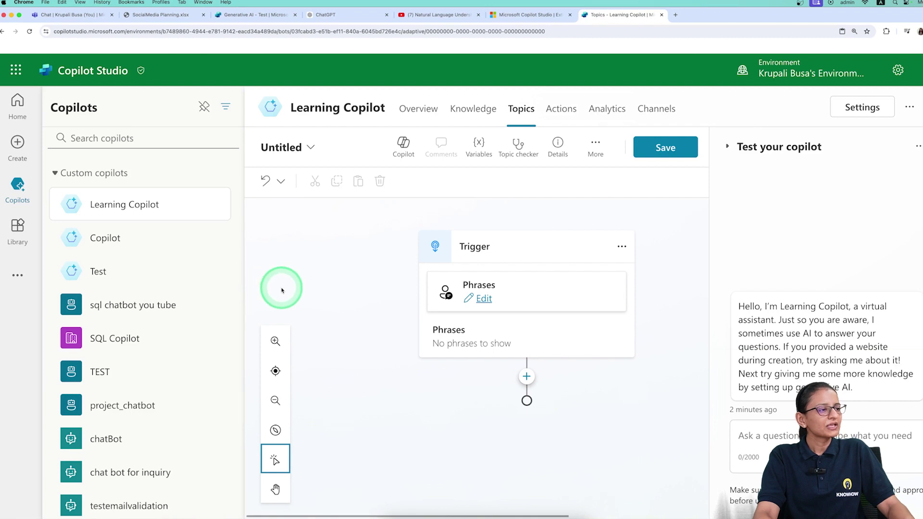
click(918, 146)
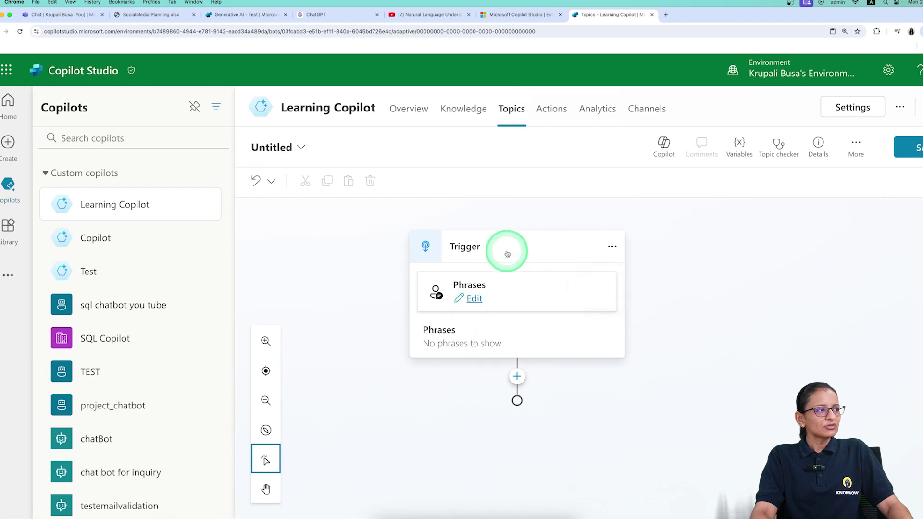
Rename the untitled topic as "Place order"
click(274, 147)
key(BackSpace)
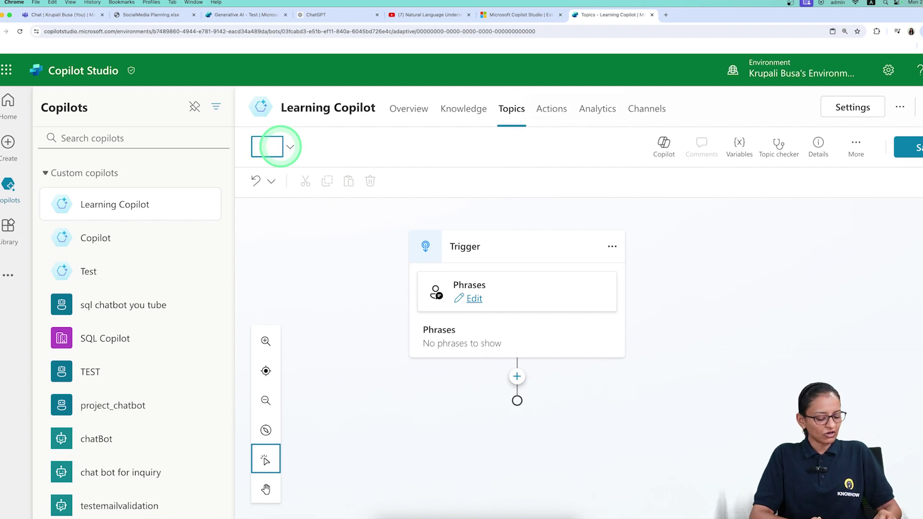
text(Test)
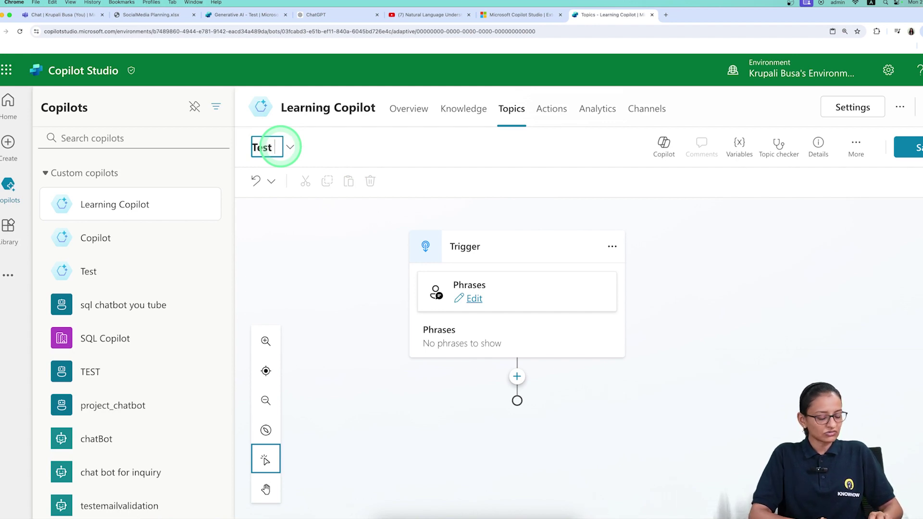
key(BackSpace)
key(BackSpace)
key(BackSpace)
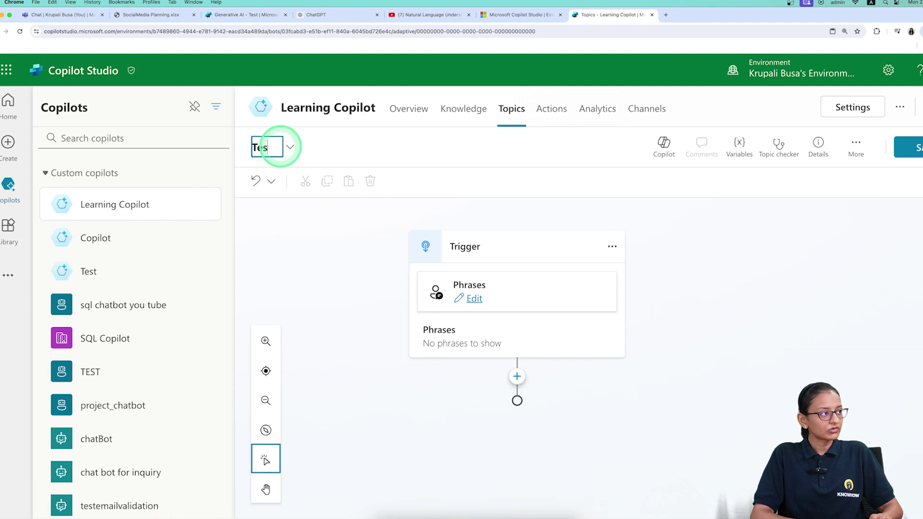
key(BackSpace)
text(Place)
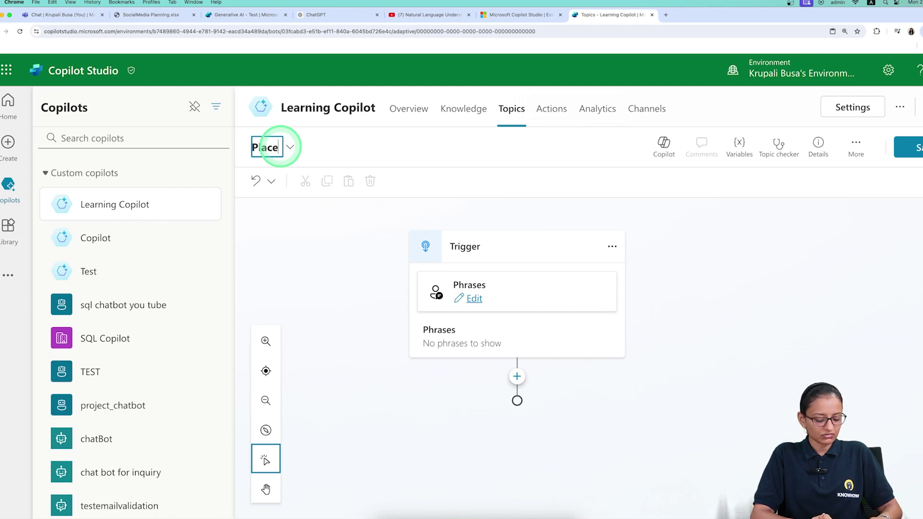
text( order)
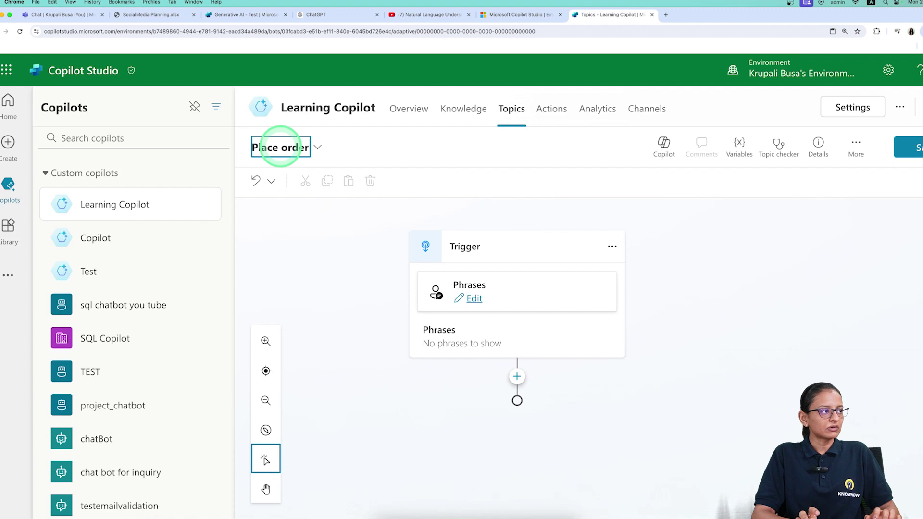
click(268, 208)
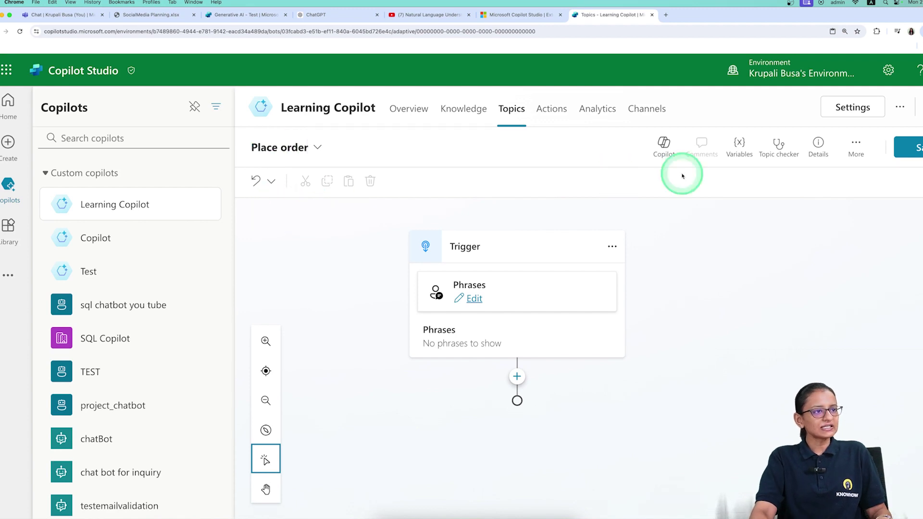
Save the renamed Place order topic
click(915, 149)
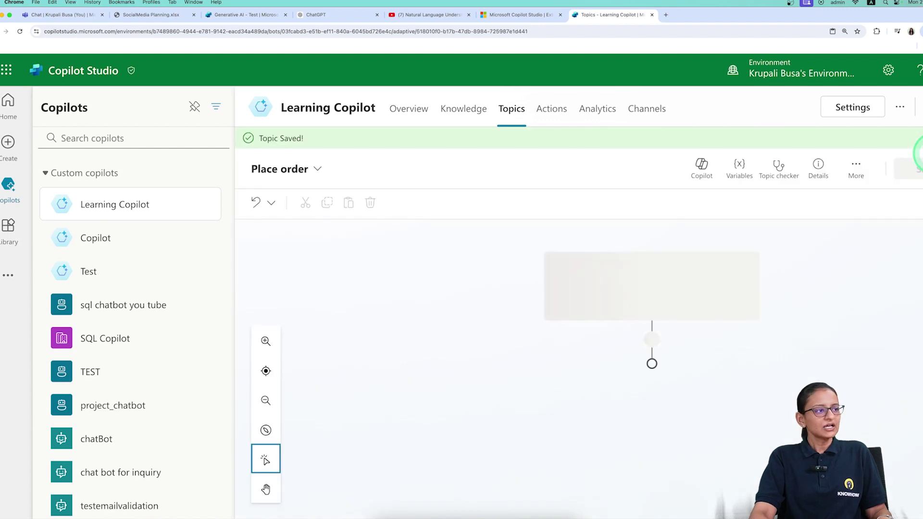
click(770, 216)
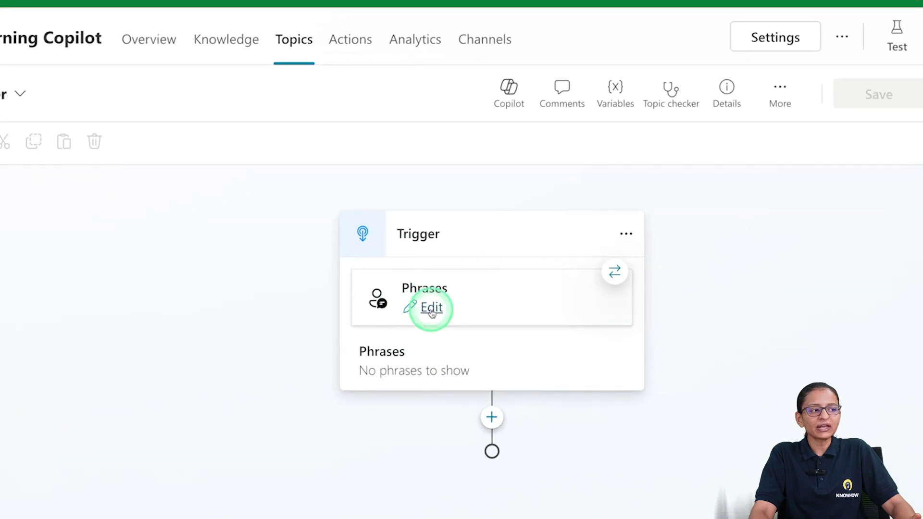
Add the trigger phrases "Hi", "Hello" and "I want order" to the Place order topic
click(432, 310)
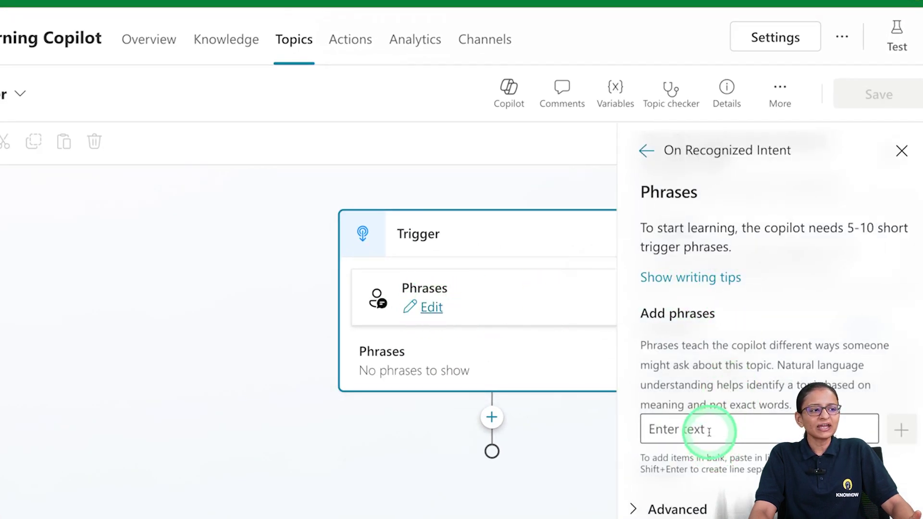
click(747, 423)
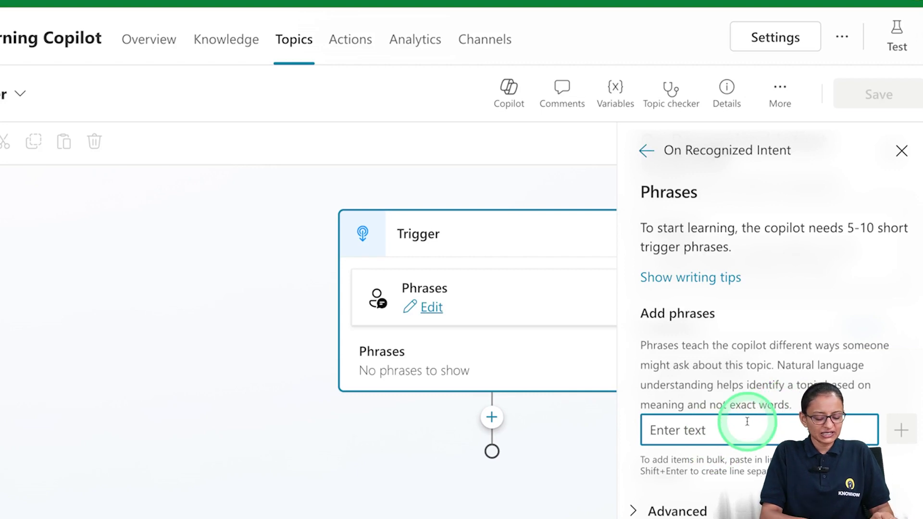
text(Hi)
key(Return)
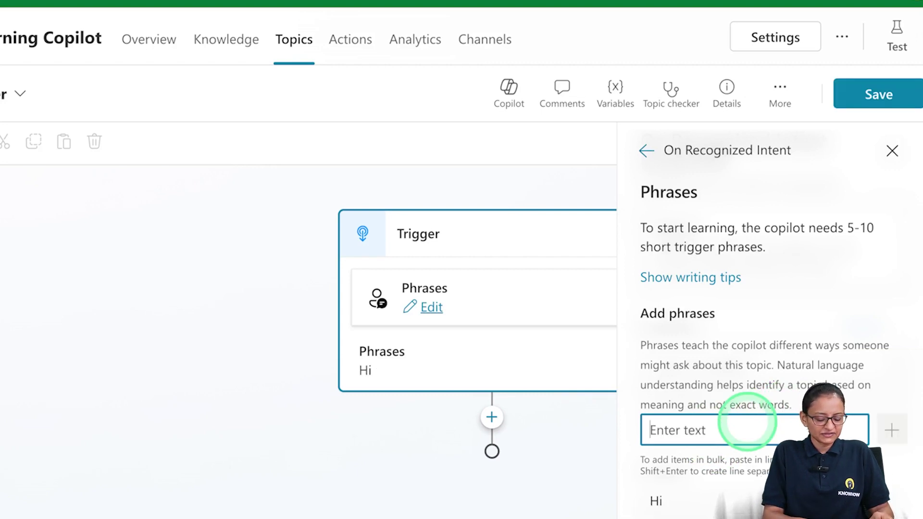
text(Hello)
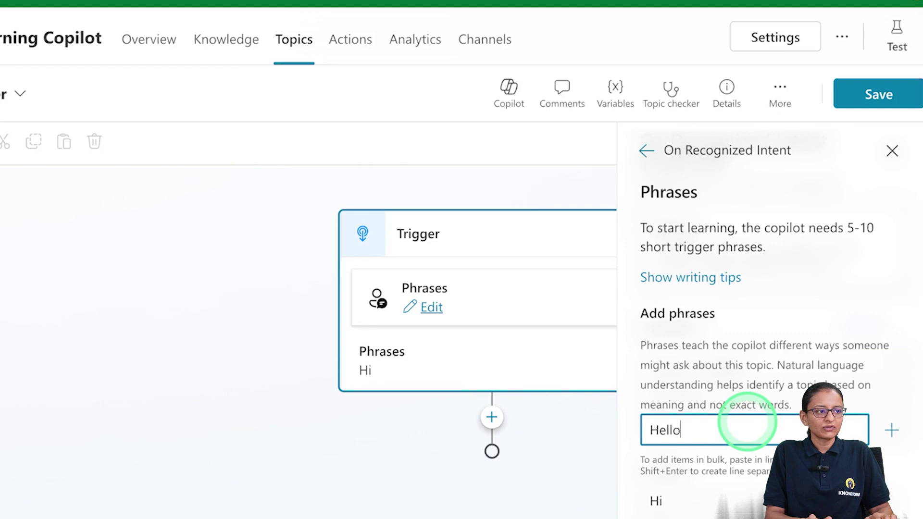
key(Return)
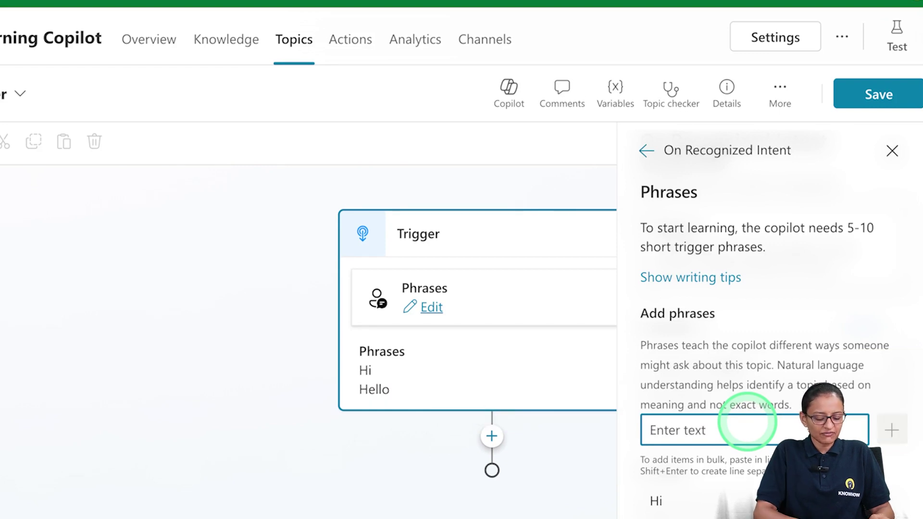
text(I want o)
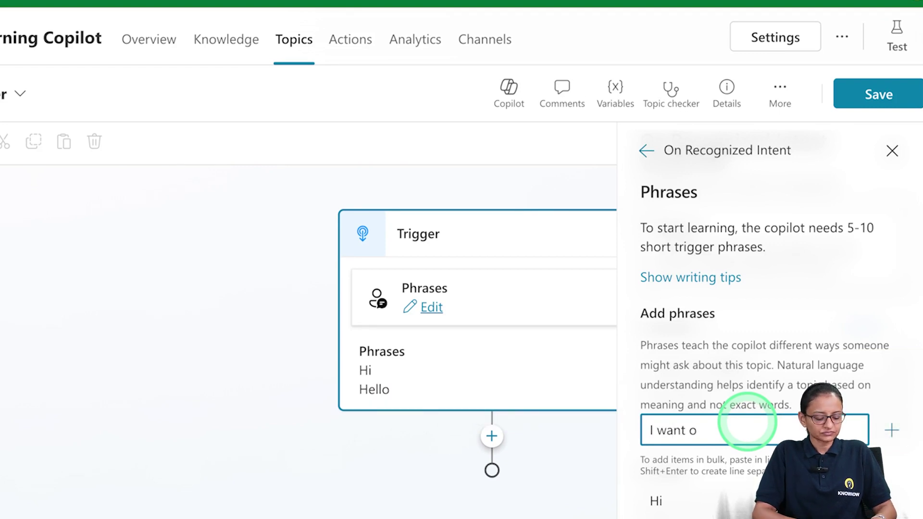
text(rder)
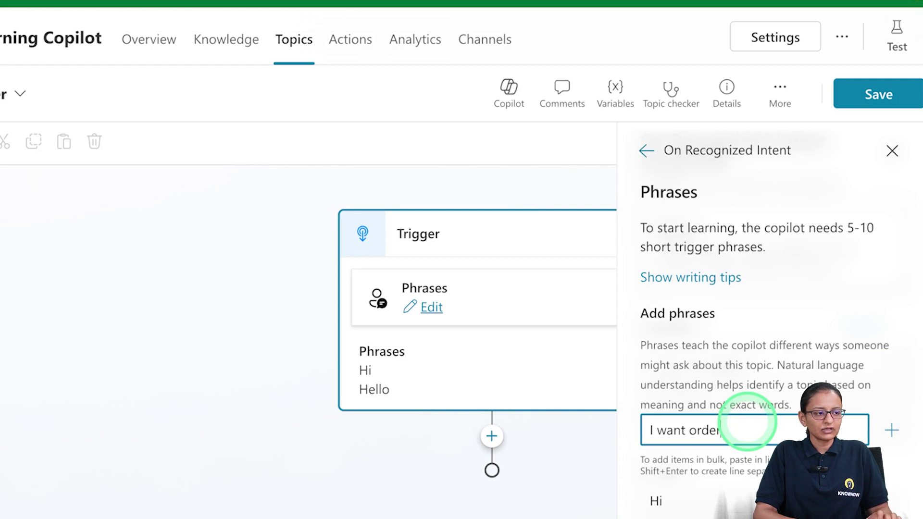
key(Return)
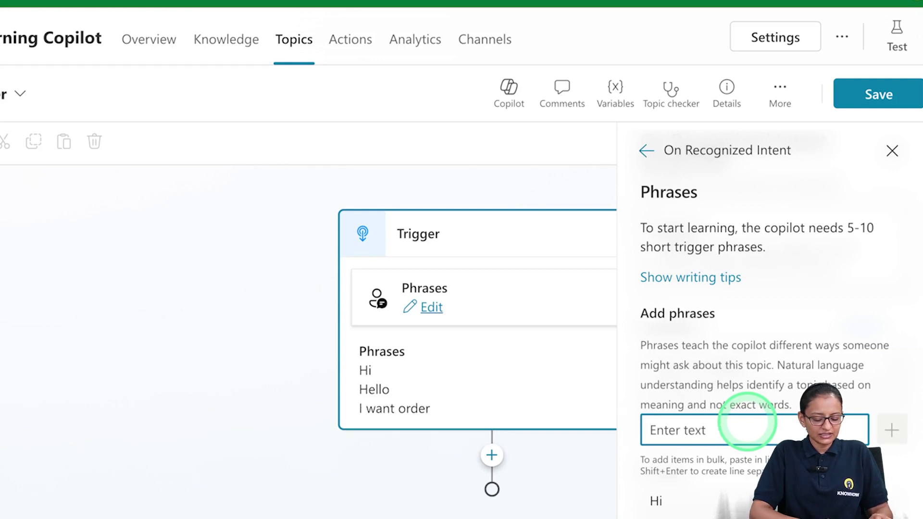
Try to add "Need help in order" as another trigger phrase
text(Need )
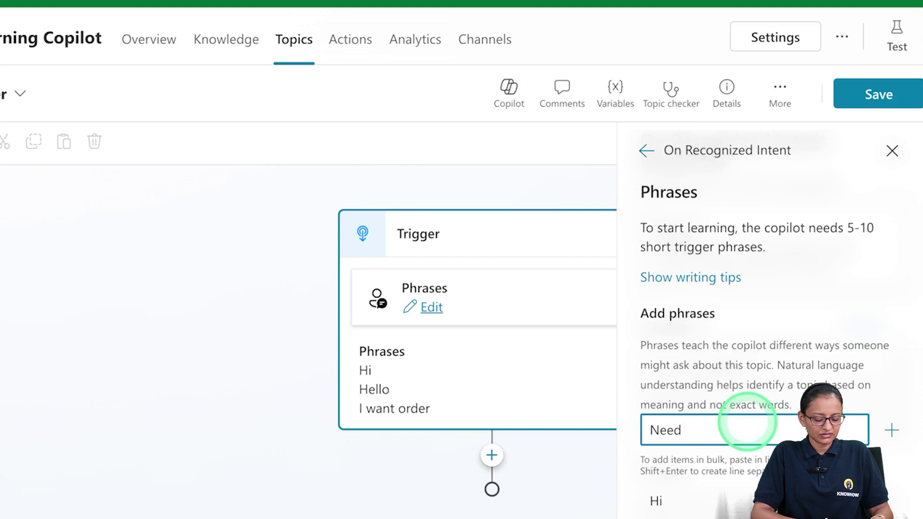
text(help )
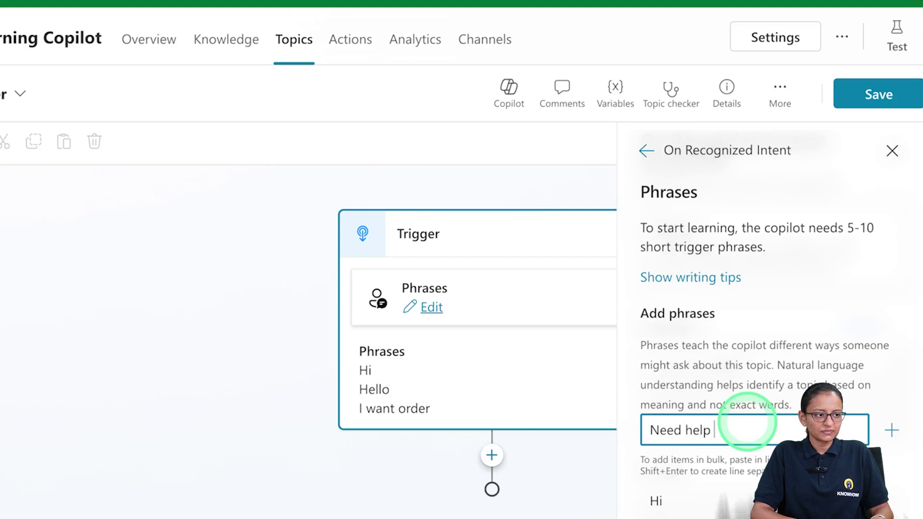
text(in order)
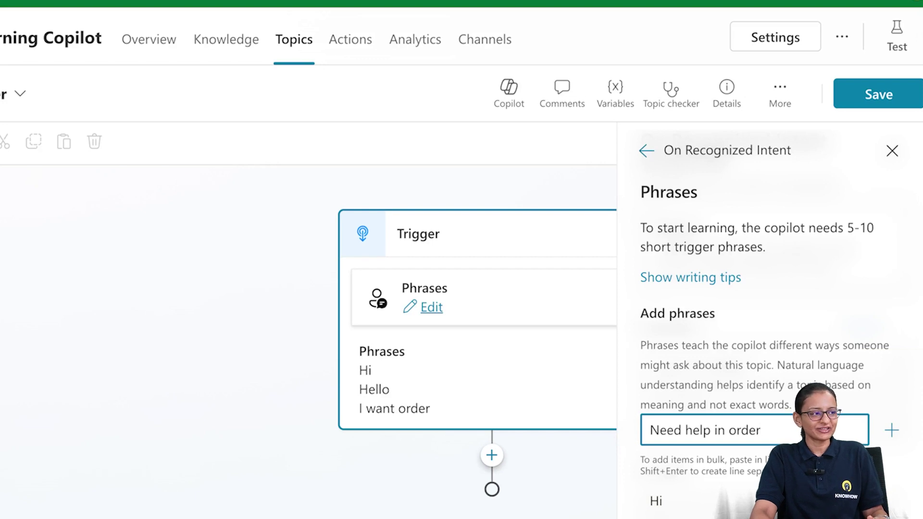
Leave the trigger phrase editing and save the topic with its phrases
click(413, 397)
click(426, 349)
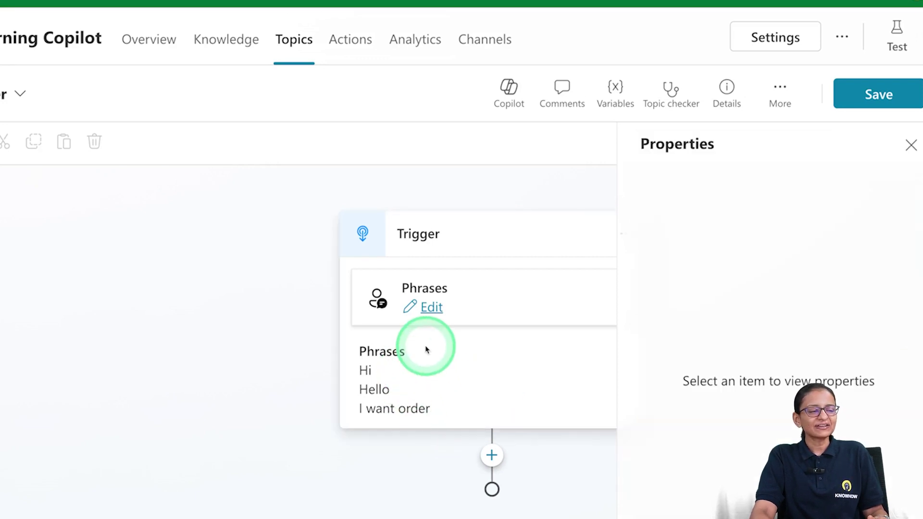
click(881, 96)
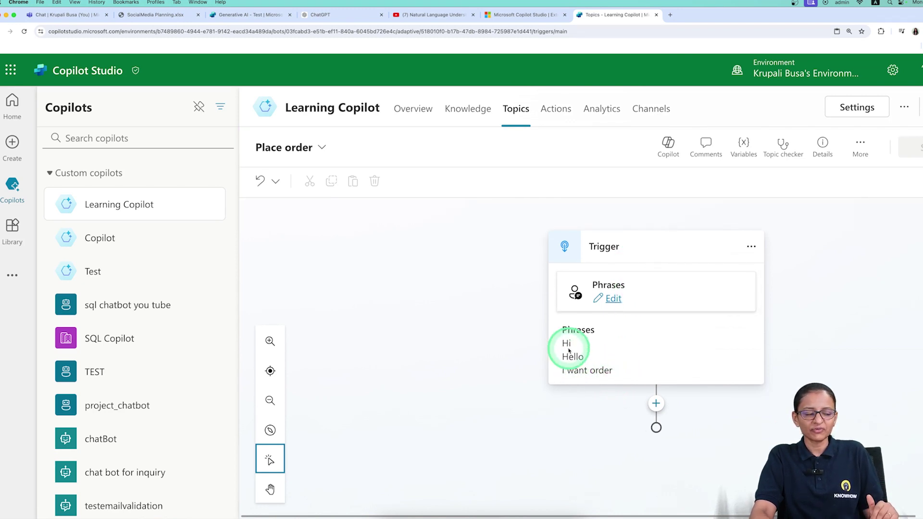
Add a question node below the trigger that asks "How can I help you?"
click(655, 403)
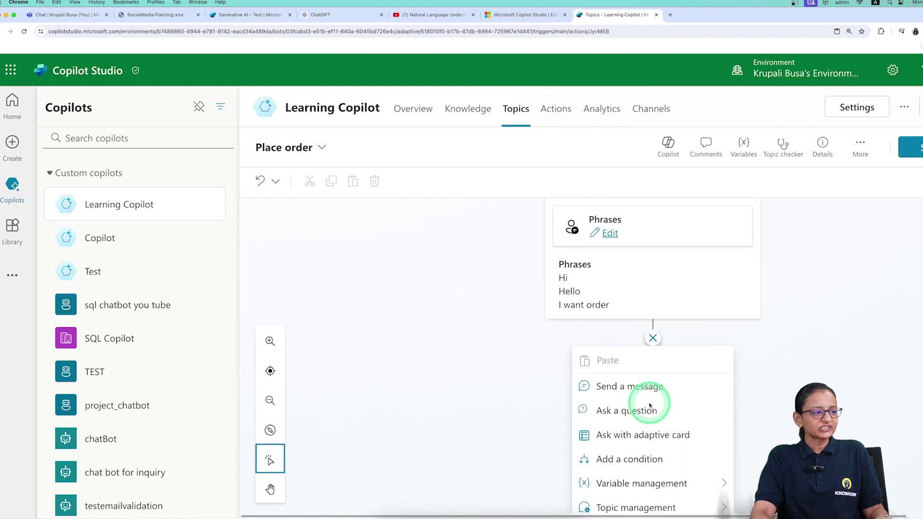
click(646, 408)
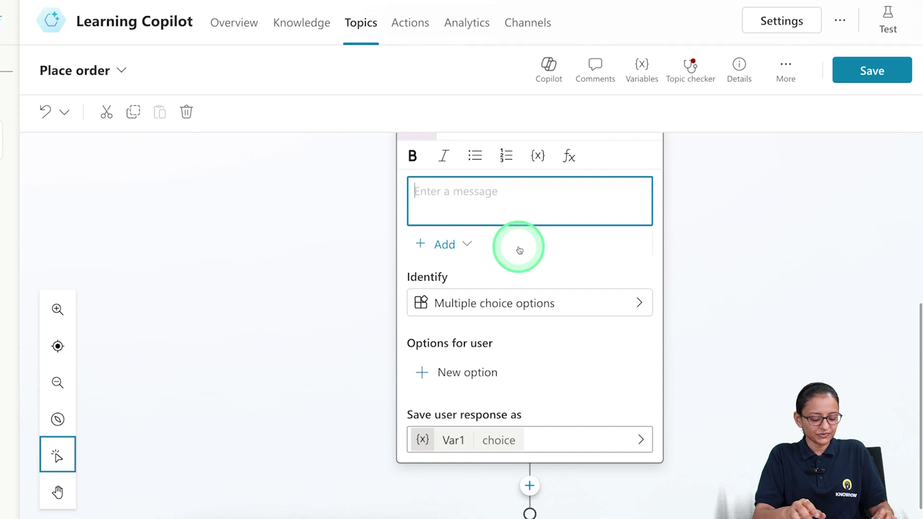
text(Ho)
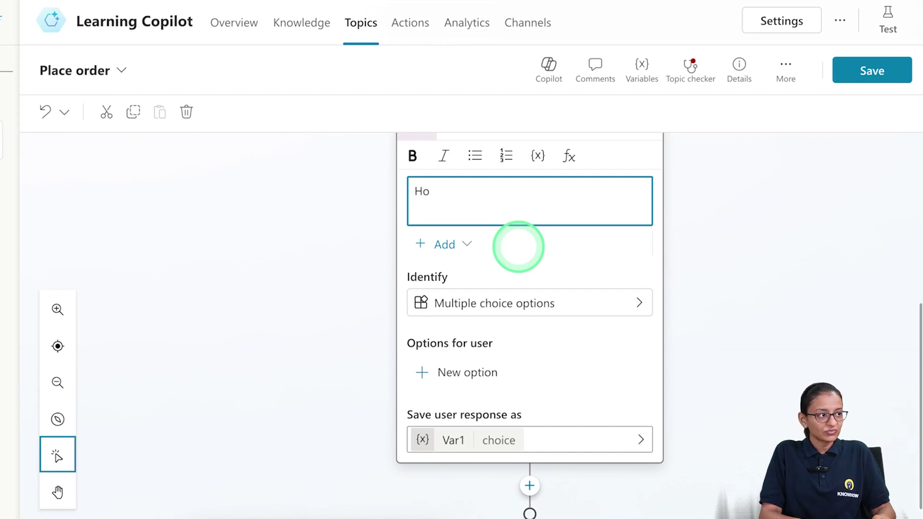
text(w casn I)
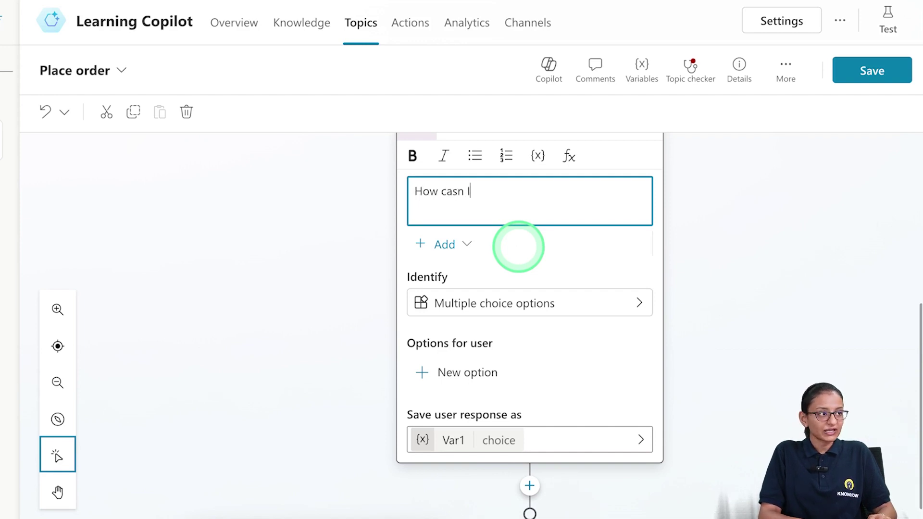
key(BackSpace)
key(BackSpace)
key(BackSpace)
key(BackSpace)
key(BackSpace)
text(N)
key(BackSpace)
text(n I he)
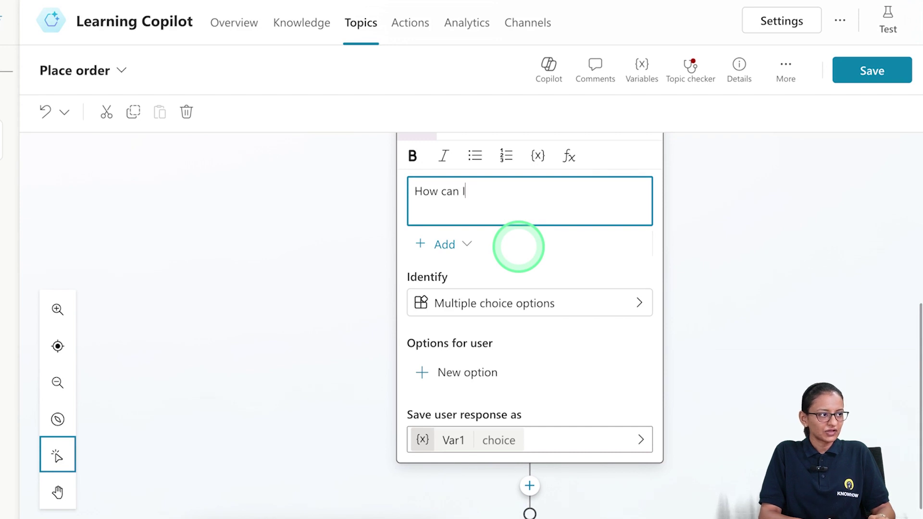
text(lp you?)
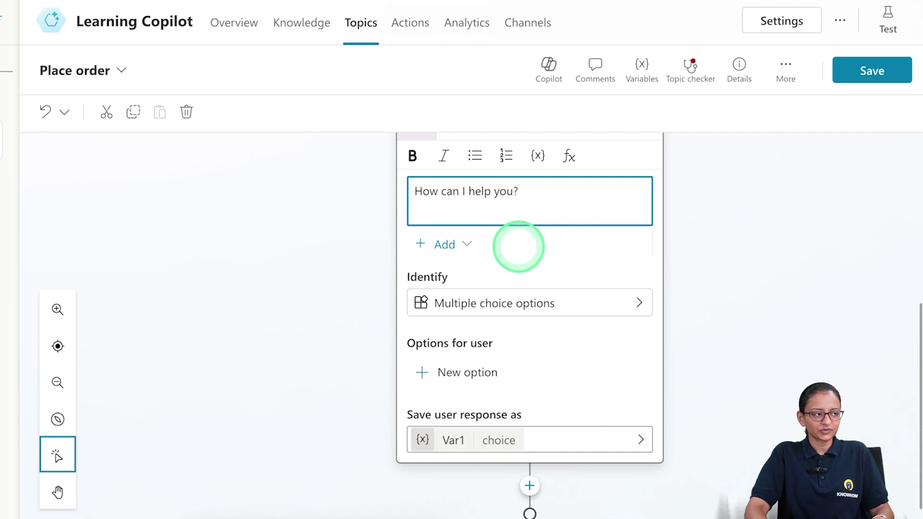
Open the question's choices of information to identify and look through the available entities
click(522, 311)
click(637, 287)
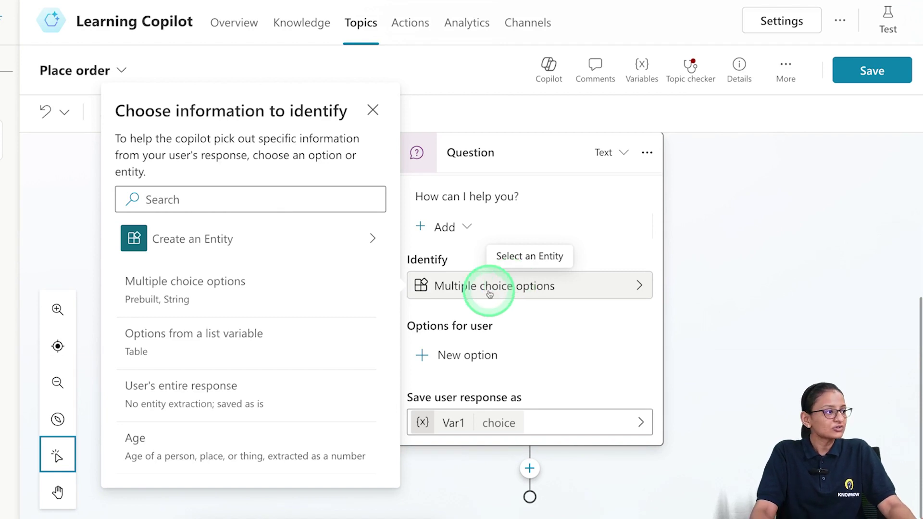
scroll(233, 376, down, 3)
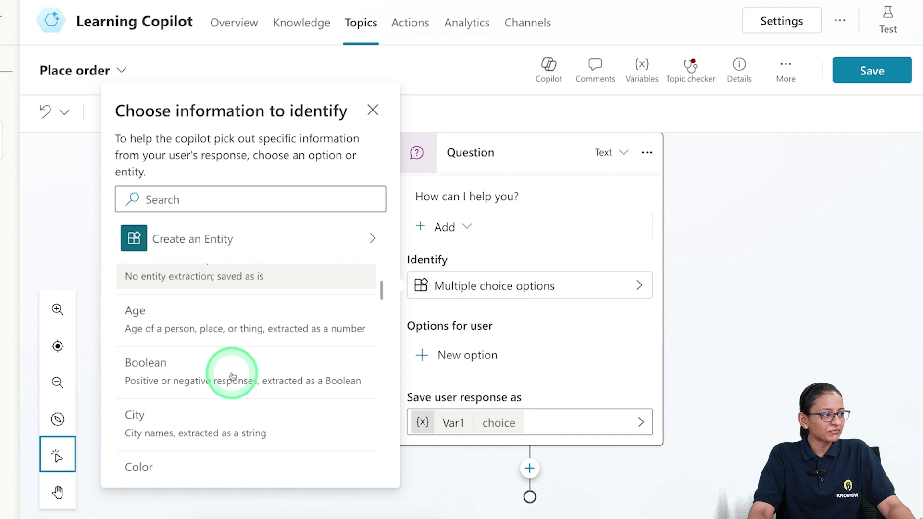
scroll(233, 376, down, 6)
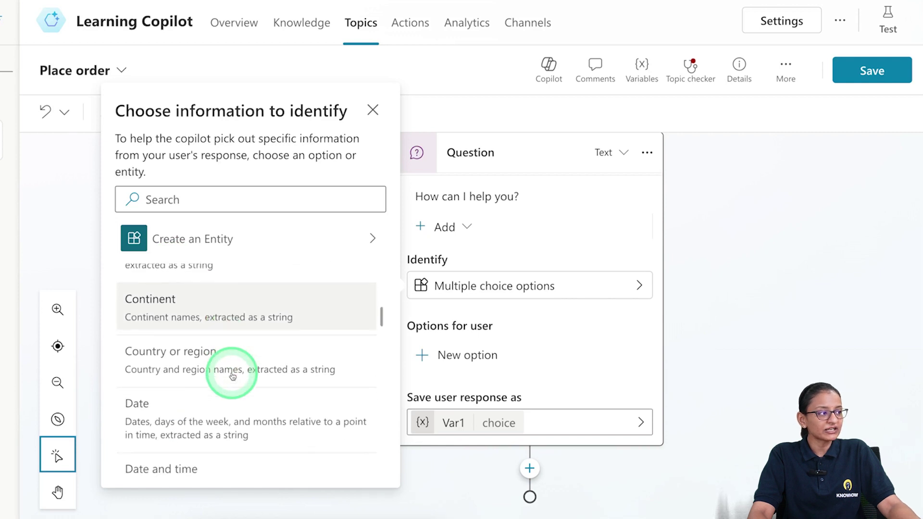
scroll(232, 377, up, 8)
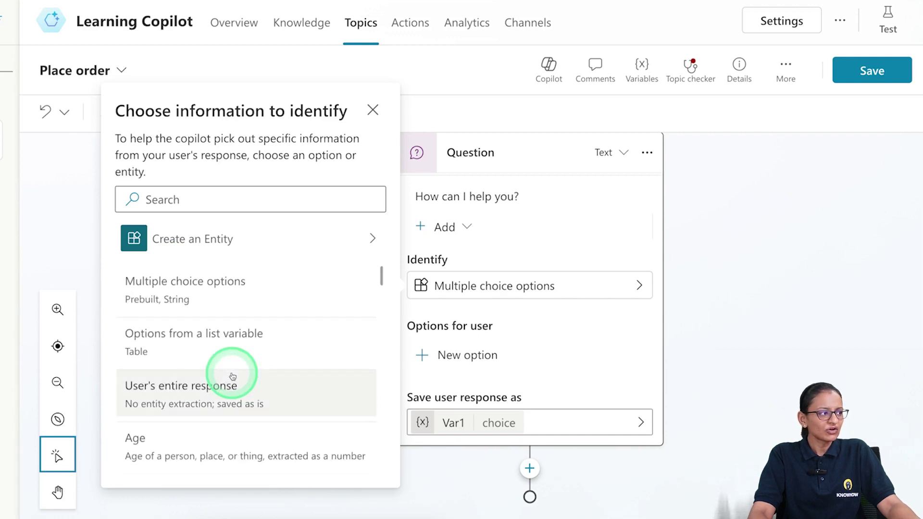
Search the entities to identify for "test" and clear the search
click(199, 201)
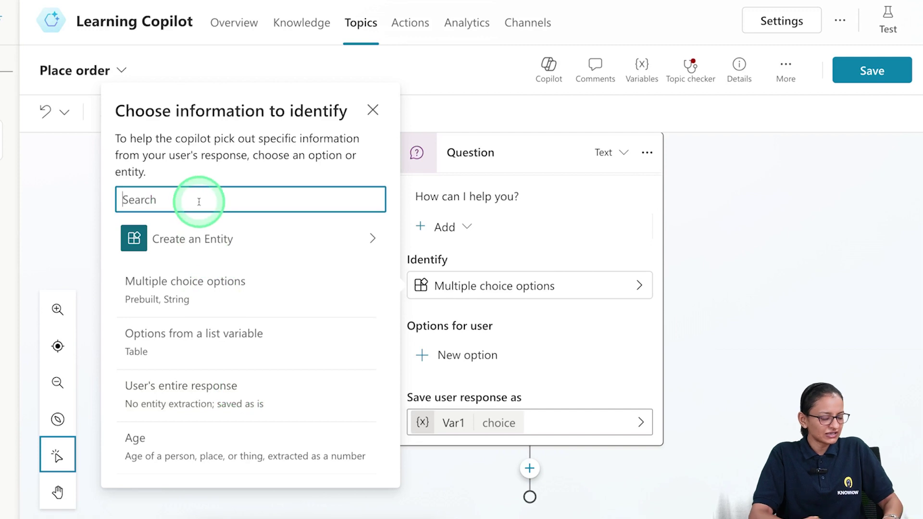
text(test)
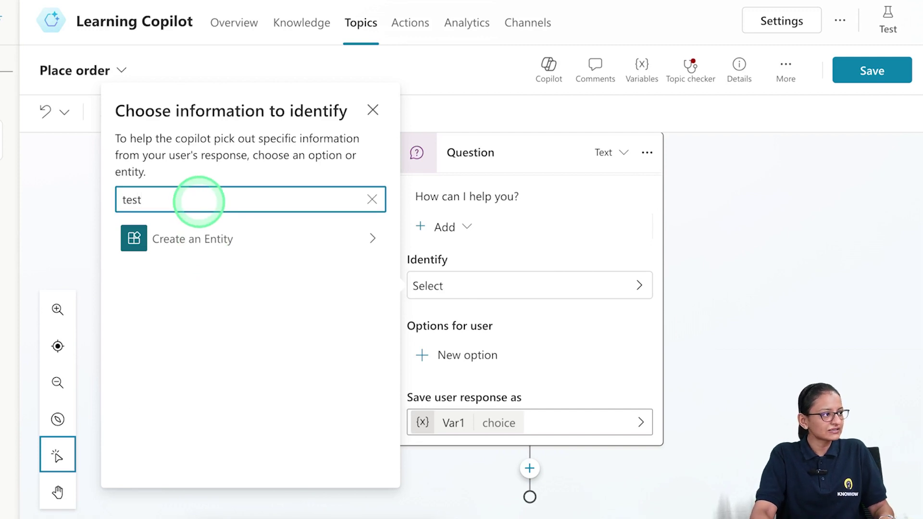
key(BackSpace)
key(BackSpace)
key(BackSpace)
key(BackSpace)
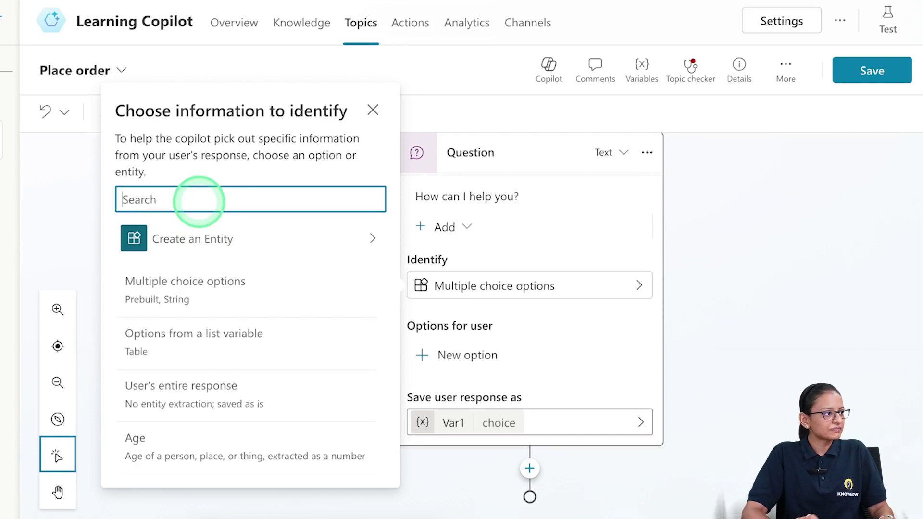
Set the question to identify User's entire response and rename its response variable user_response
click(268, 388)
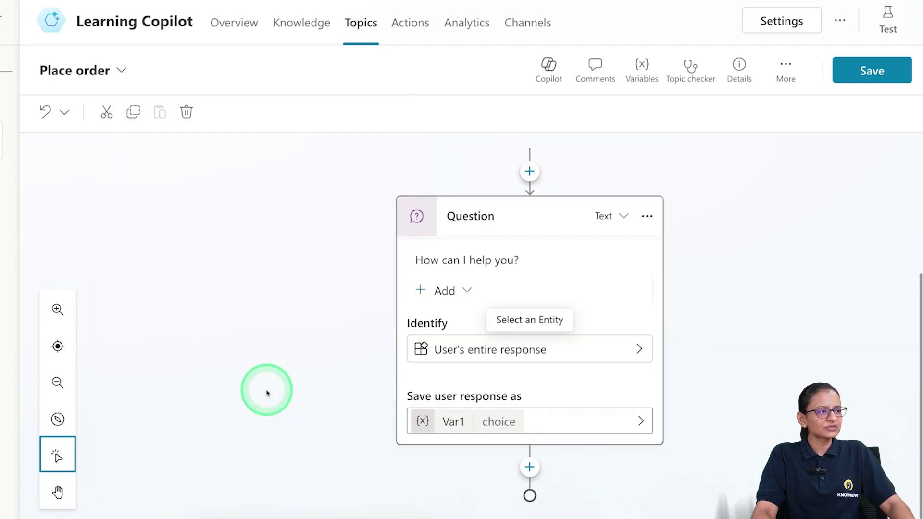
click(456, 431)
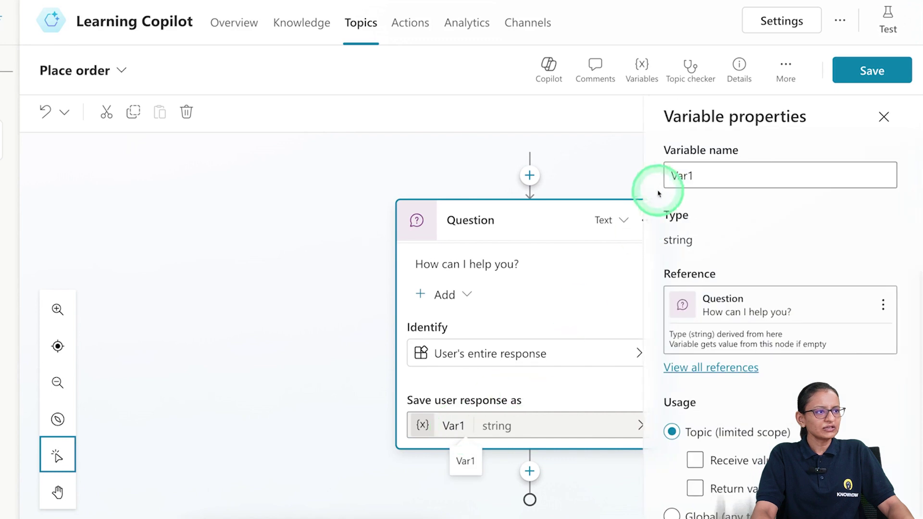
click(685, 175)
double_click(729, 172)
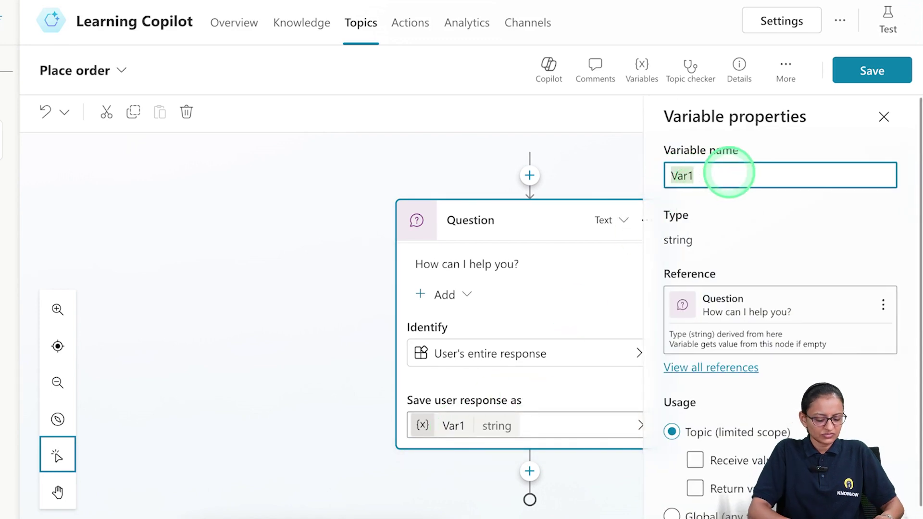
key(BackSpace)
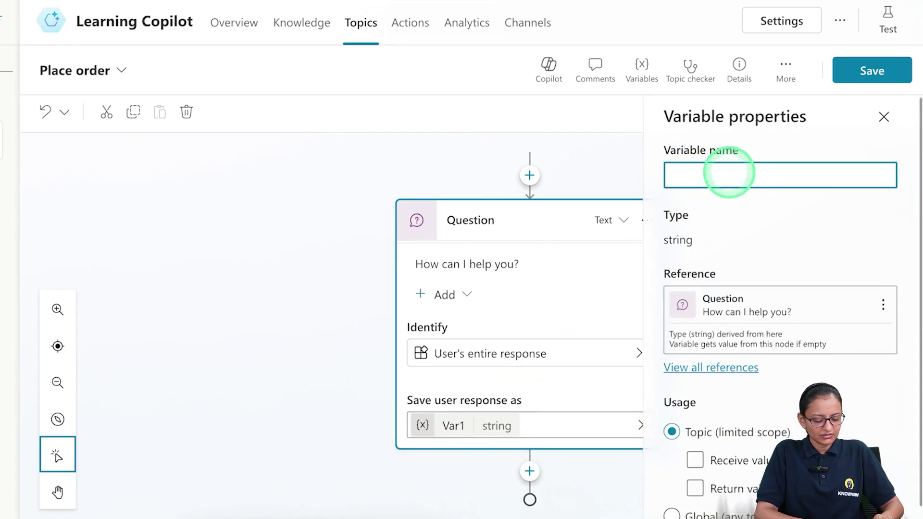
text(user_response)
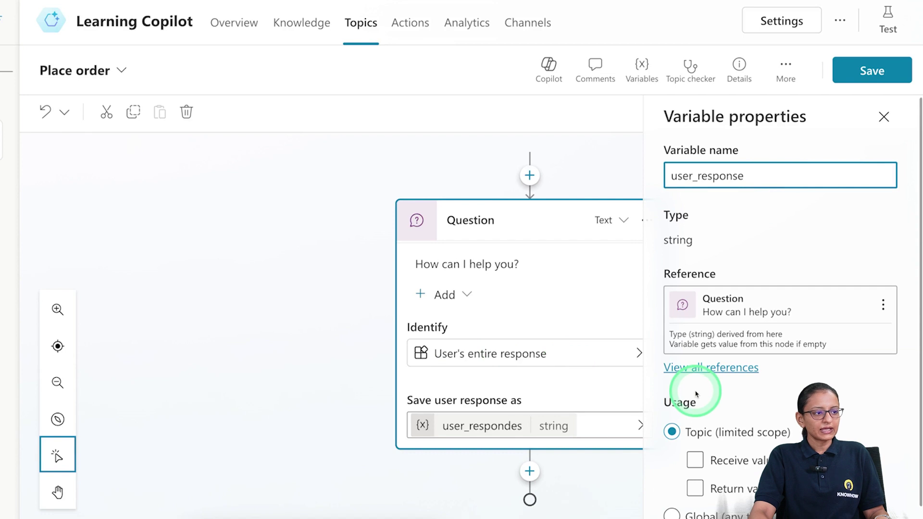
click(698, 343)
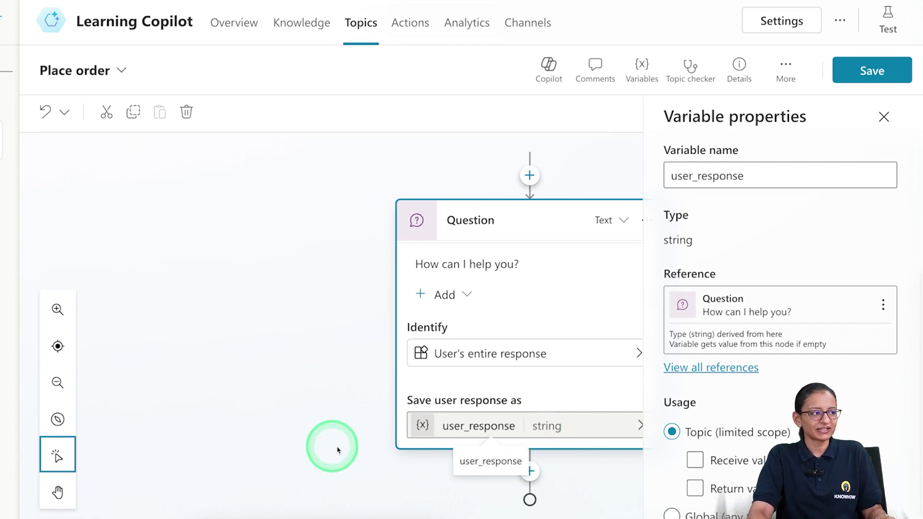
click(269, 442)
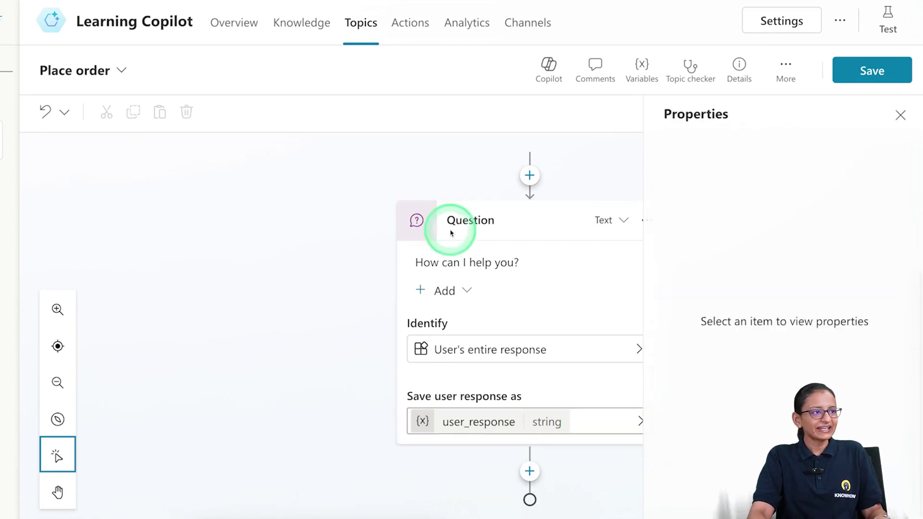
Save the Place order topic and send "hi" to the copilot in the test chat
click(871, 80)
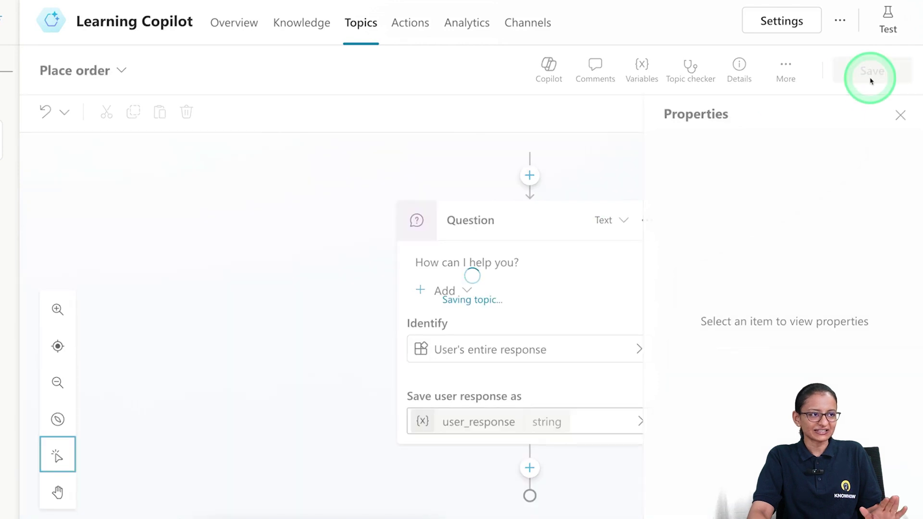
click(649, 427)
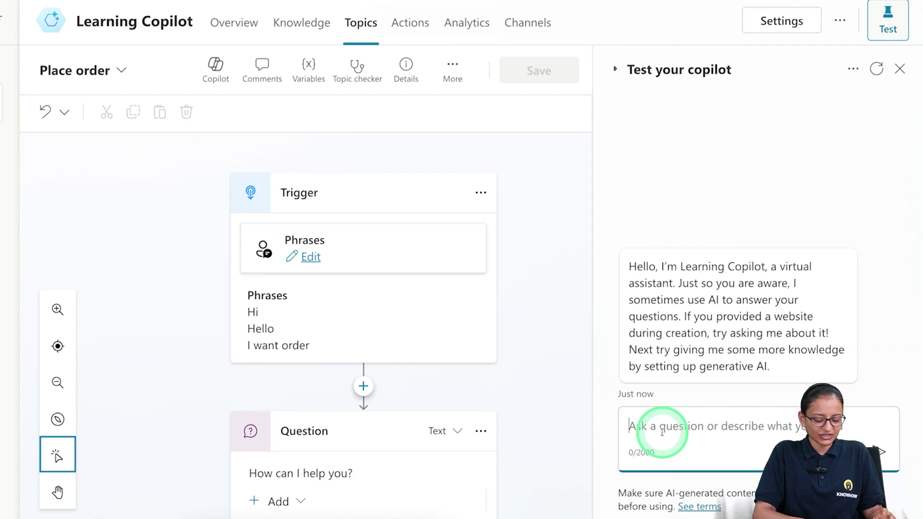
text(hi)
key(Return)
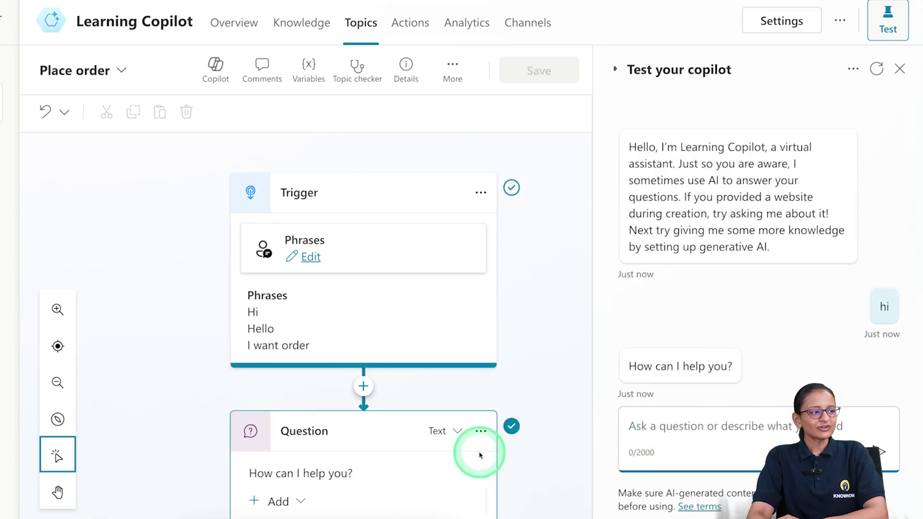
Answer the copilot's question in the test chat with "I want to order pizza" and close the test chat
scroll(502, 370, down, 3)
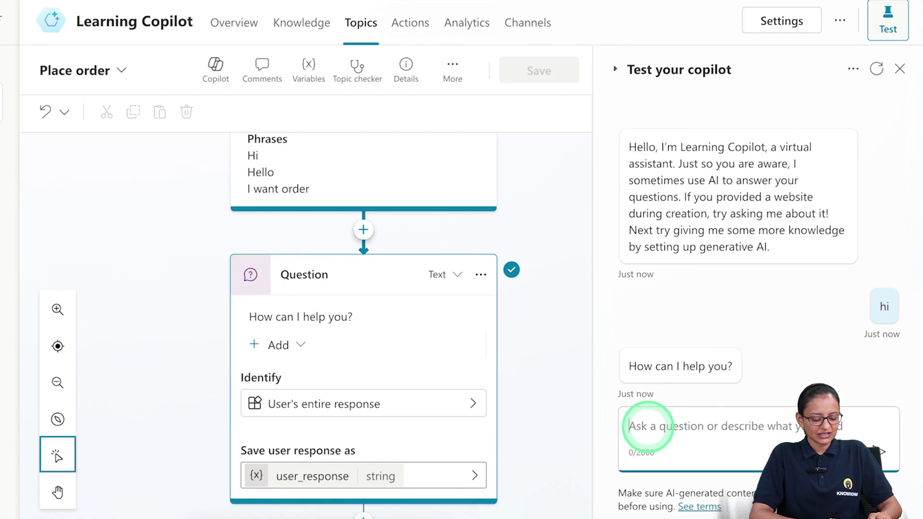
text(I wanto)
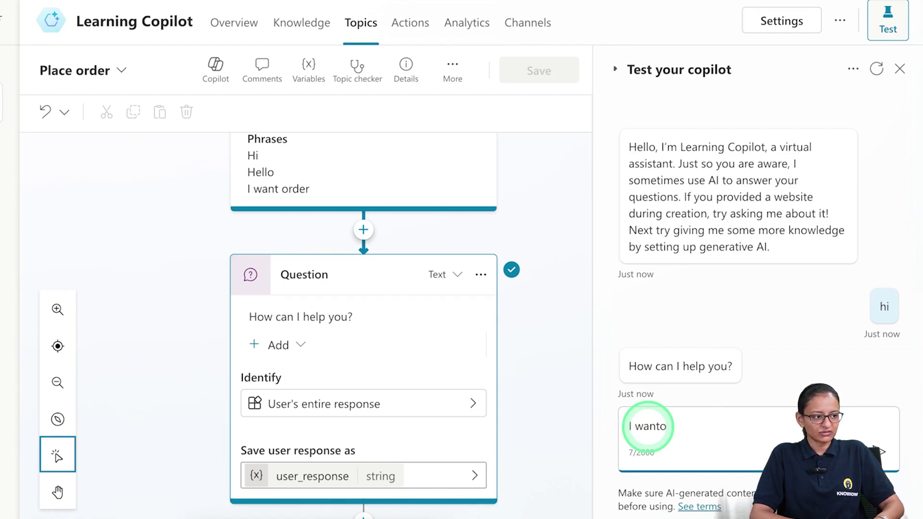
text(o ot)
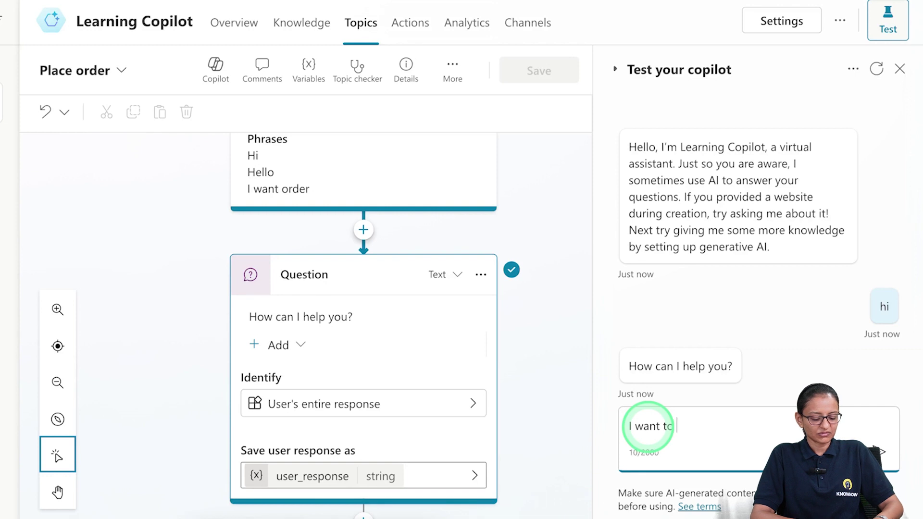
text(der )
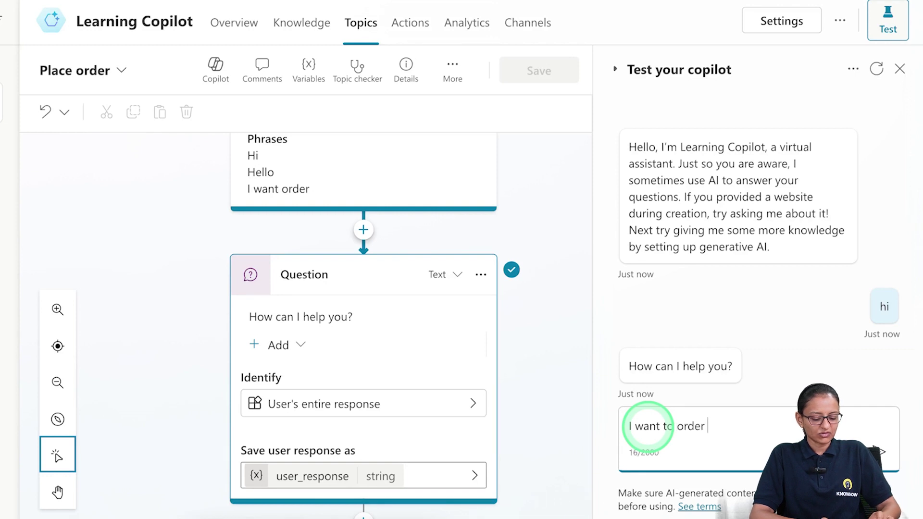
text(pizza)
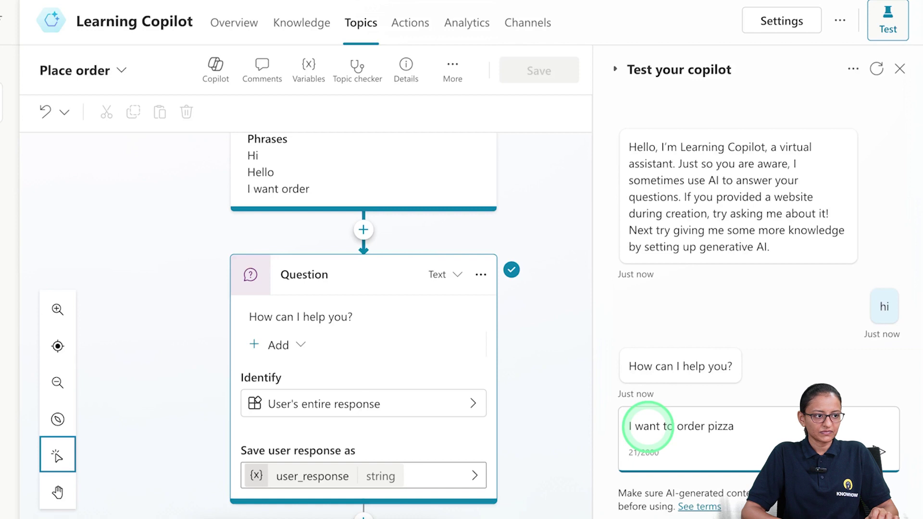
key(Return)
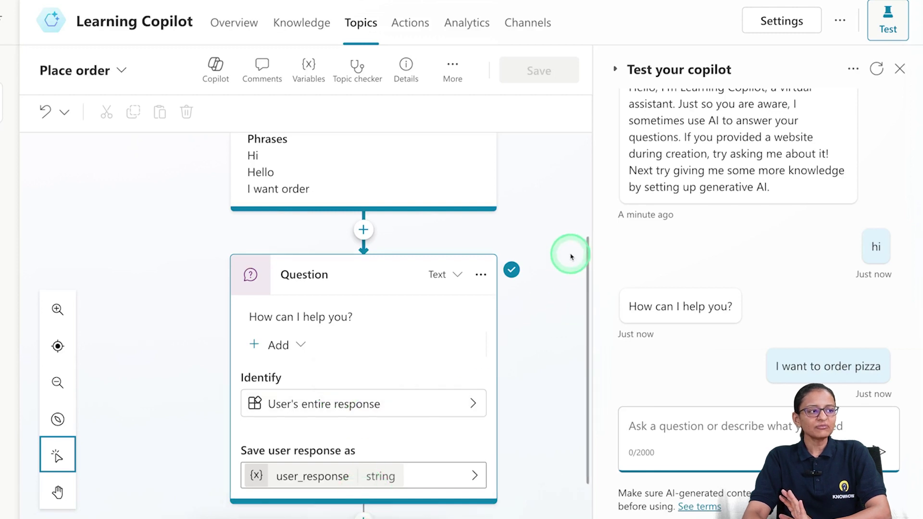
click(899, 69)
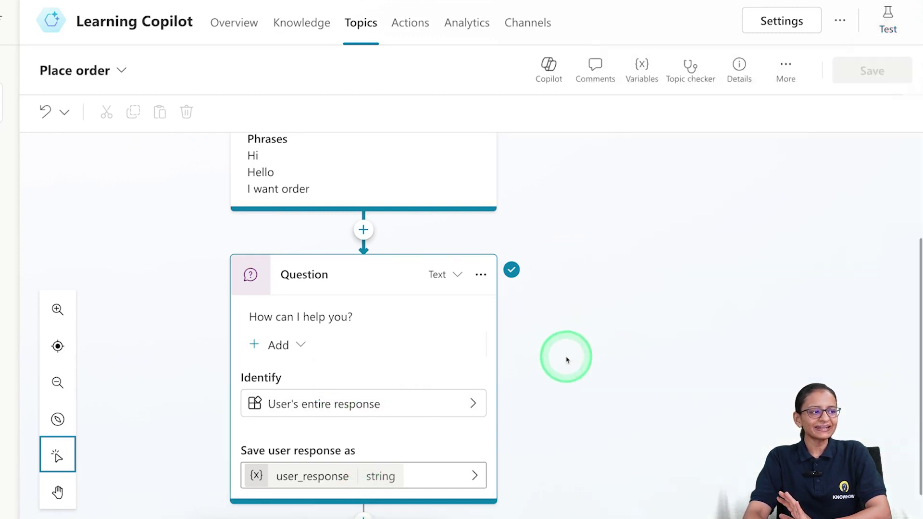
Add a second question node below the "How can I help you?" question
scroll(556, 368, down, 1)
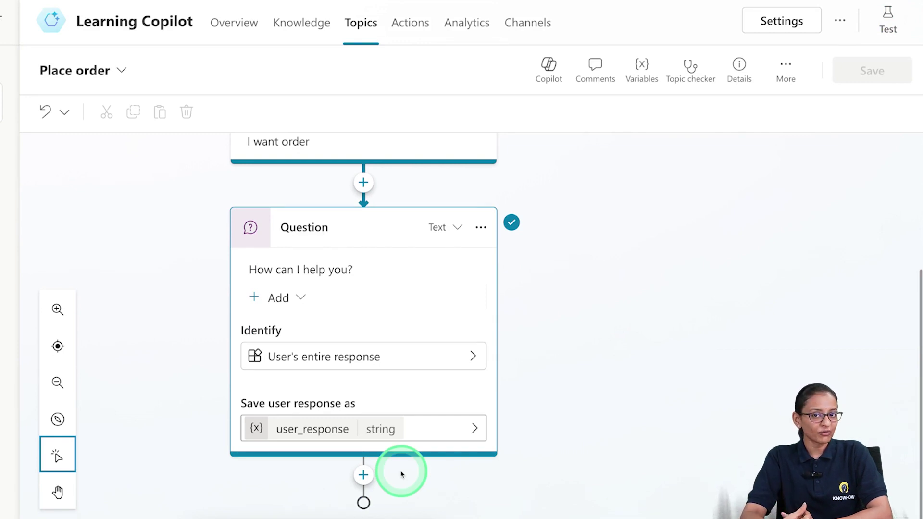
click(363, 474)
mouse_move(386, 450)
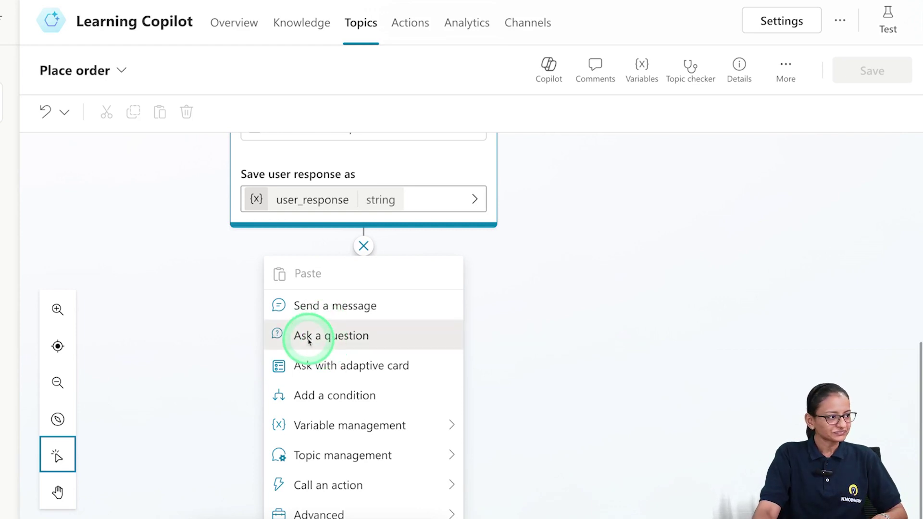
click(308, 336)
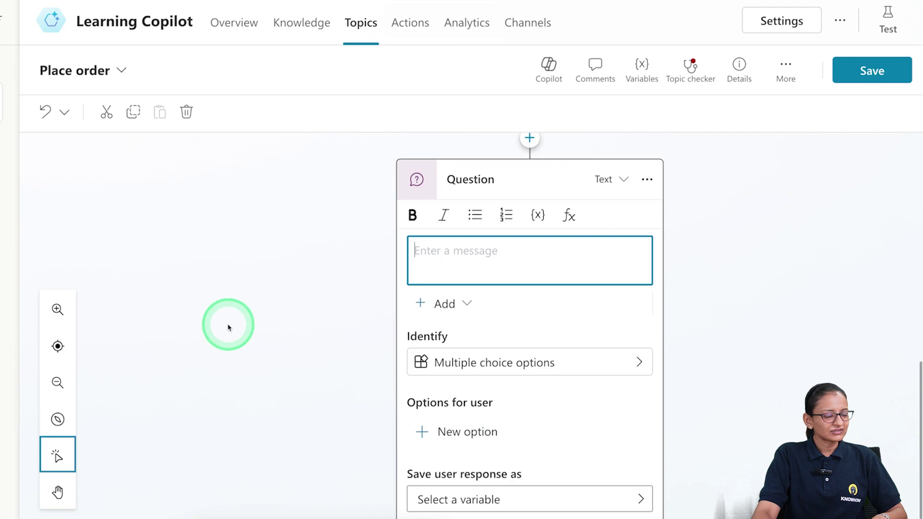
text(Wh)
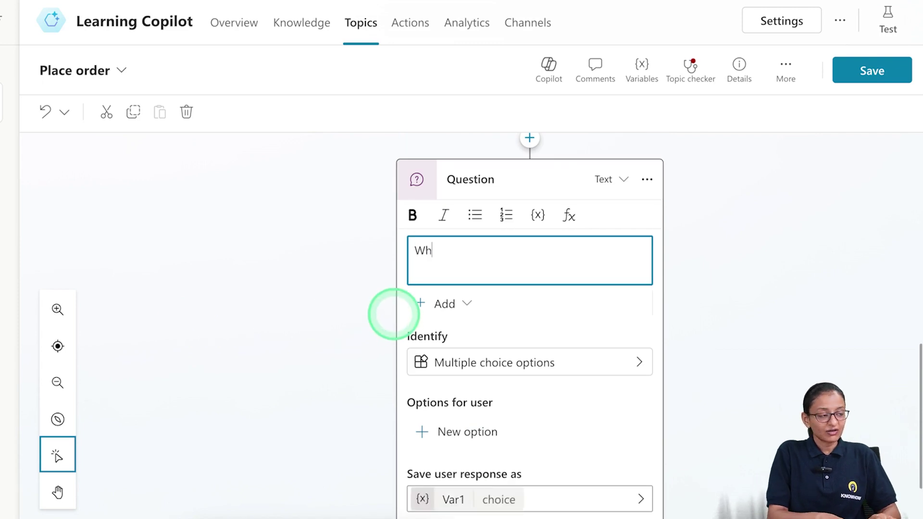
text(at things)
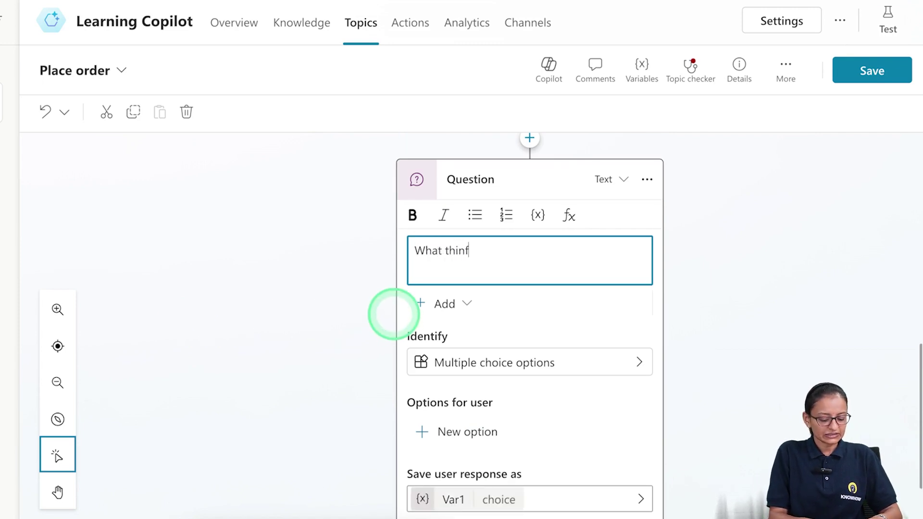
key(BackSpace)
key(BackSpace)
key(BackSpace)
key(BackSpace)
key(BackSpace)
key(BackSpace)
key(BackSpace)
key(BackSpace)
key(BackSpace)
key(BackSpace)
key(BackSpace)
Enter "Please select item from the following..." as the message of the new question node
text(Plse)
key(BackSpace)
key(BackSpace)
text(ese)
key(BackSpace)
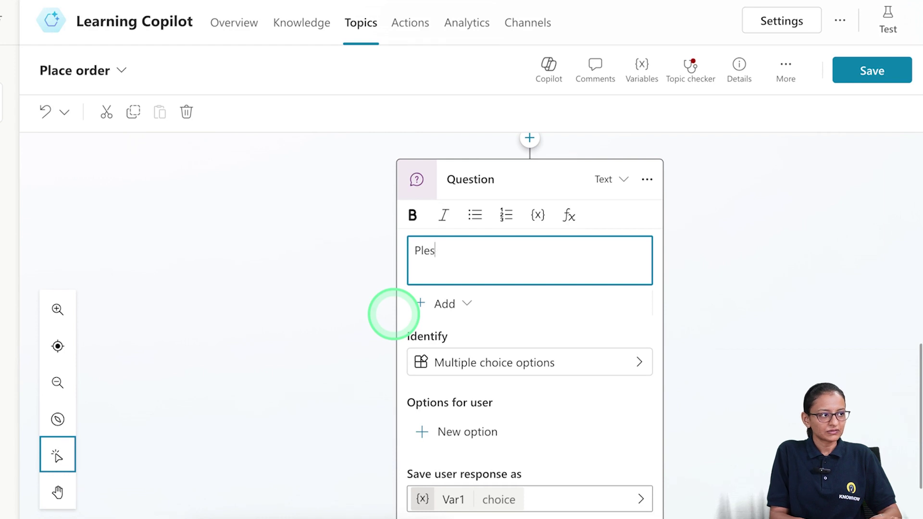
text(se selec)
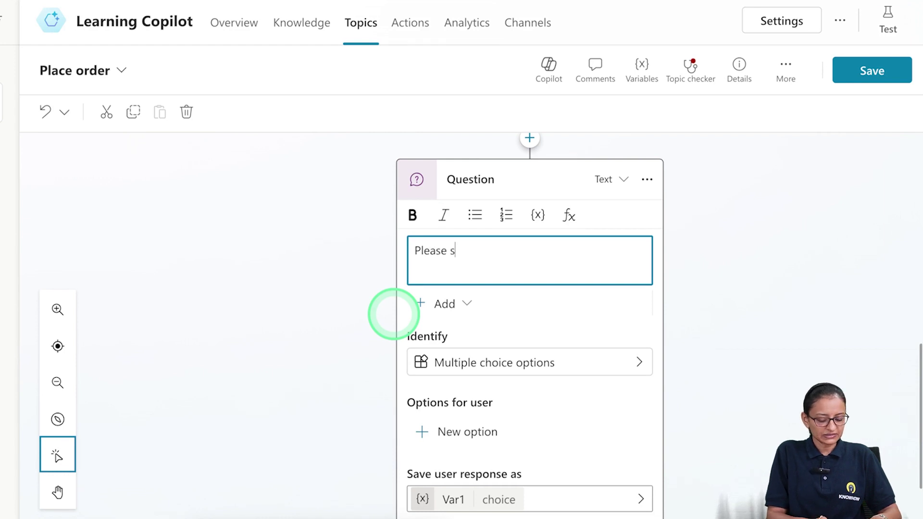
text(t fr)
key(BackSpace)
key(BackSpace)
text(item )
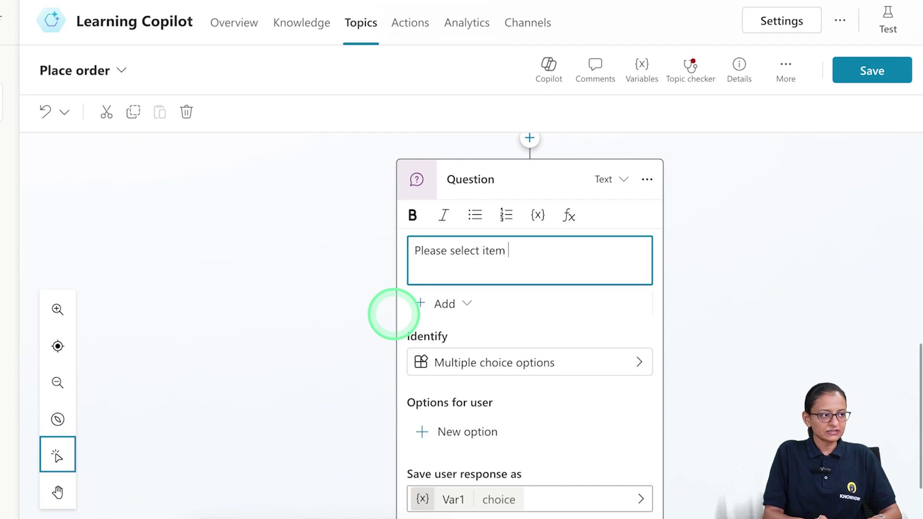
text(from the folloin)
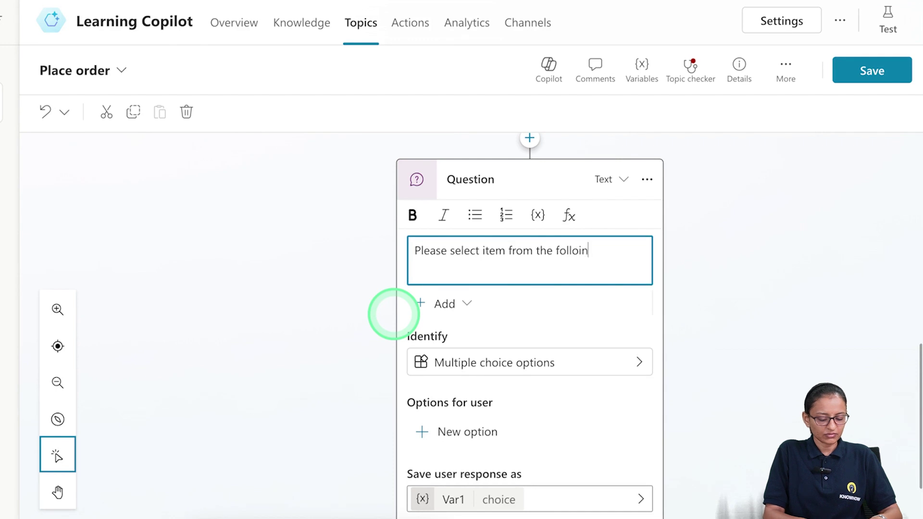
text(g)
key(BackSpace)
key(BackSpace)
key(BackSpace)
key(BackSpace)
key(BackSpace)
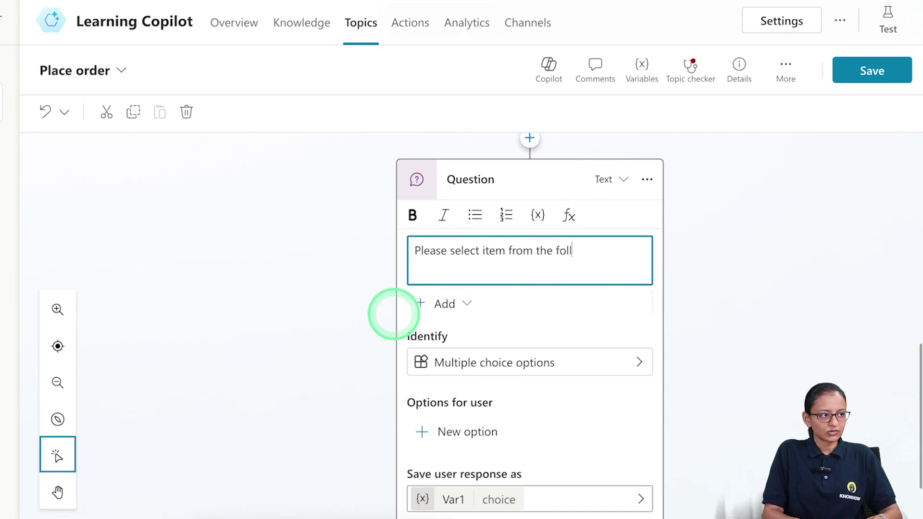
text(ow)
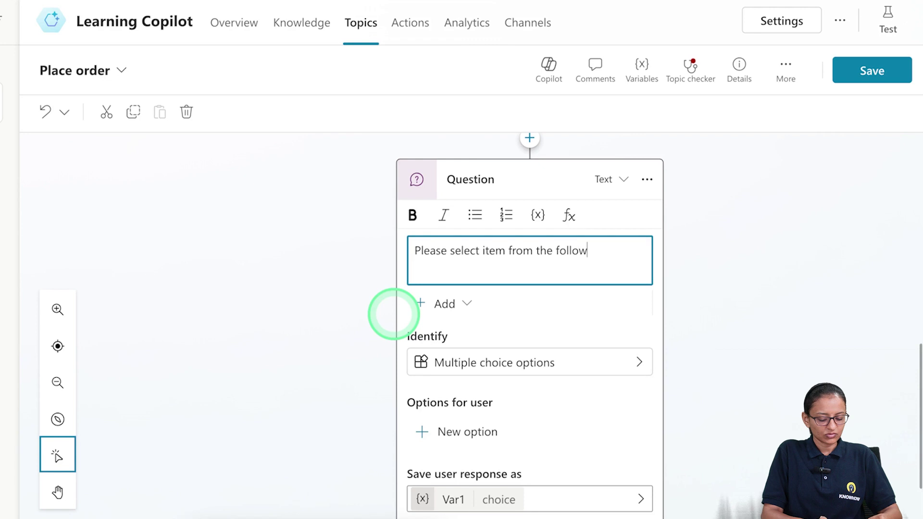
text(ing?)
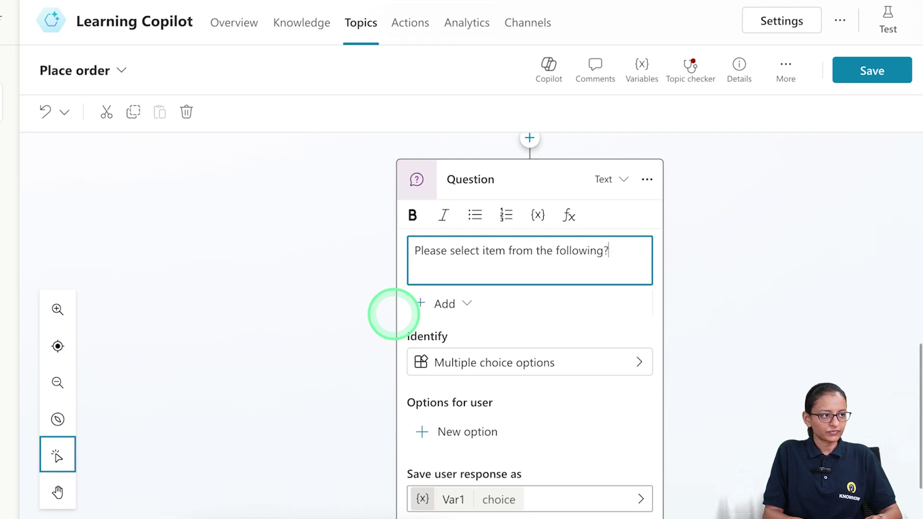
key(BackSpace)
text(...)
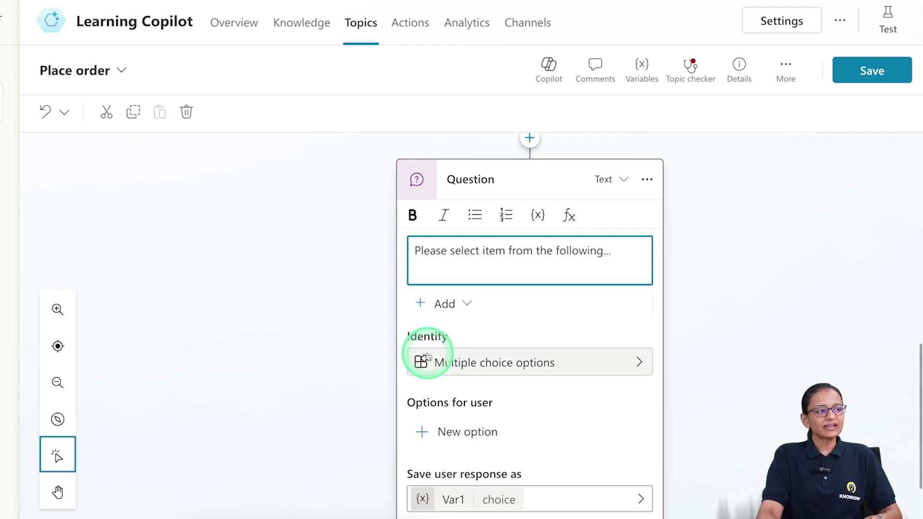
Add Pizza as the first multiple choice option of the item question
scroll(489, 373, down, 1)
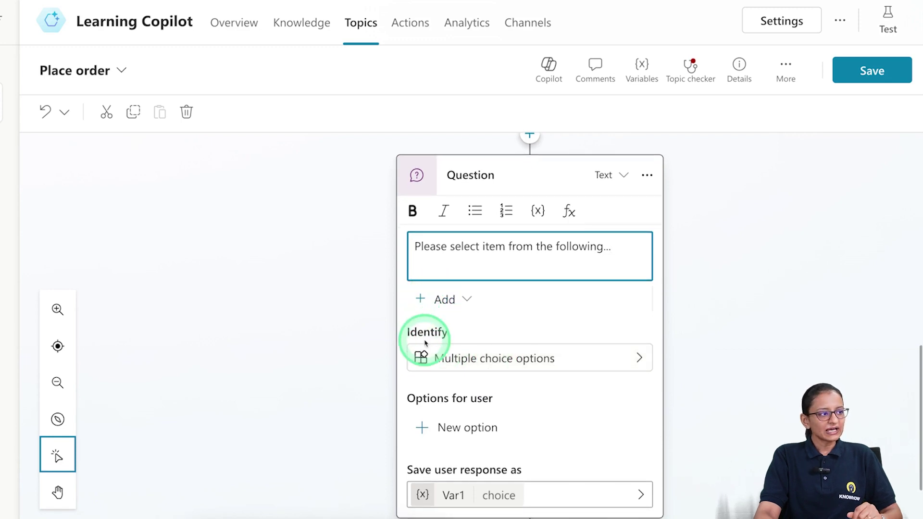
click(423, 426)
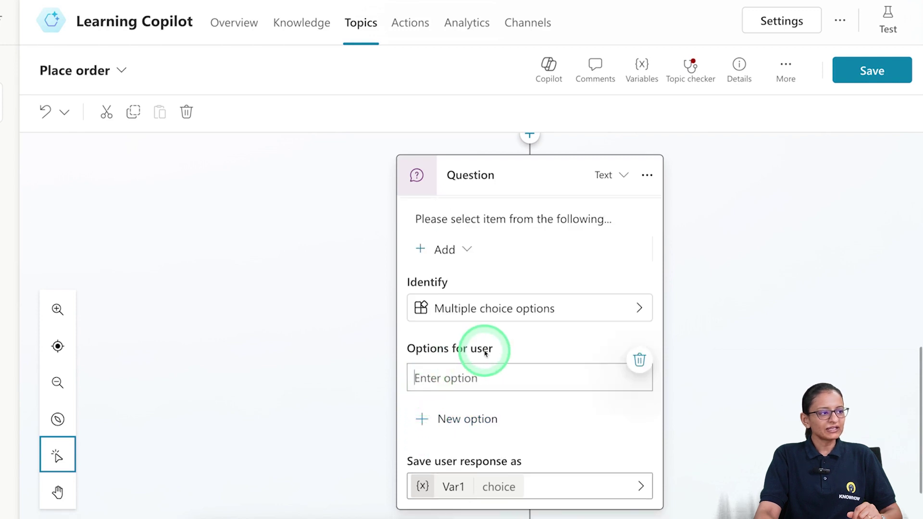
scroll(476, 352, down, 3)
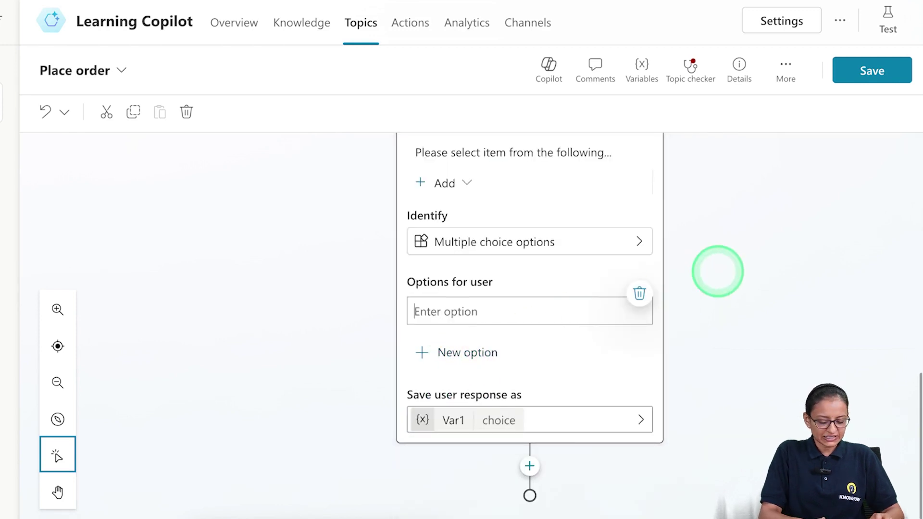
text(Pizza)
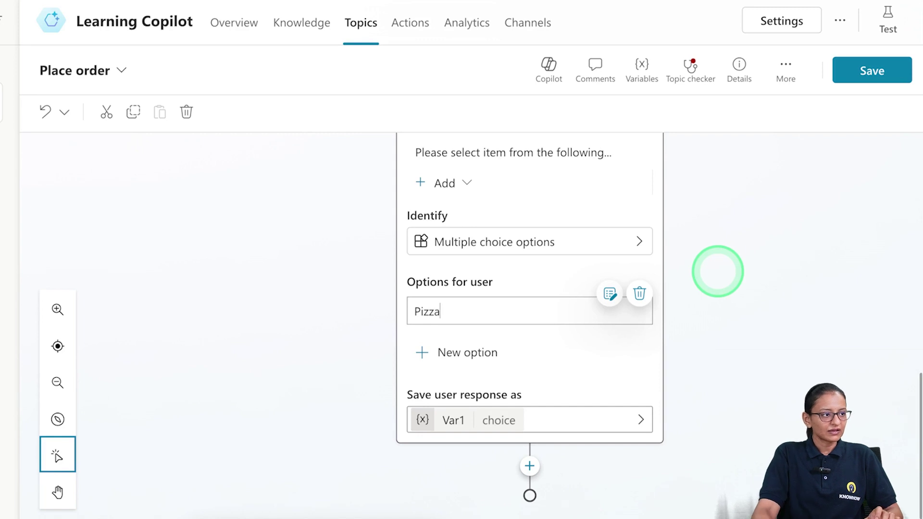
Add the synonym "piza" to the Pizza option
click(609, 294)
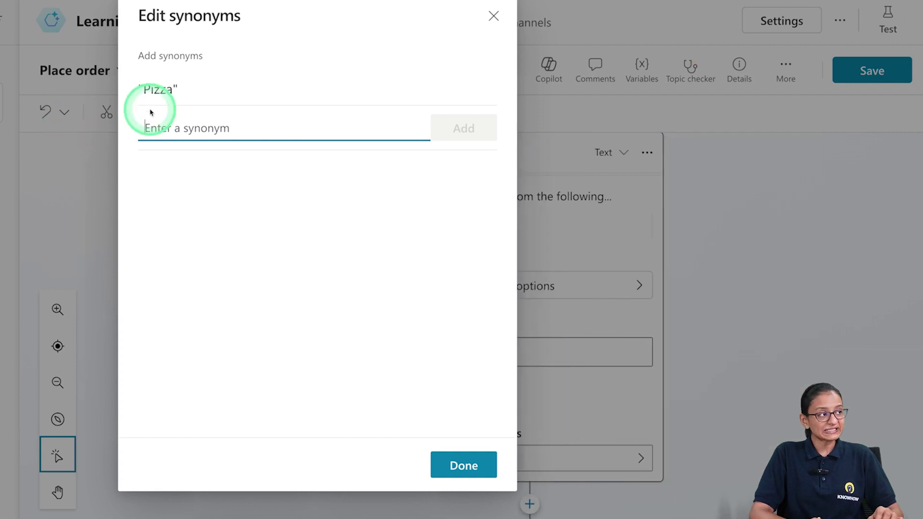
text(piza)
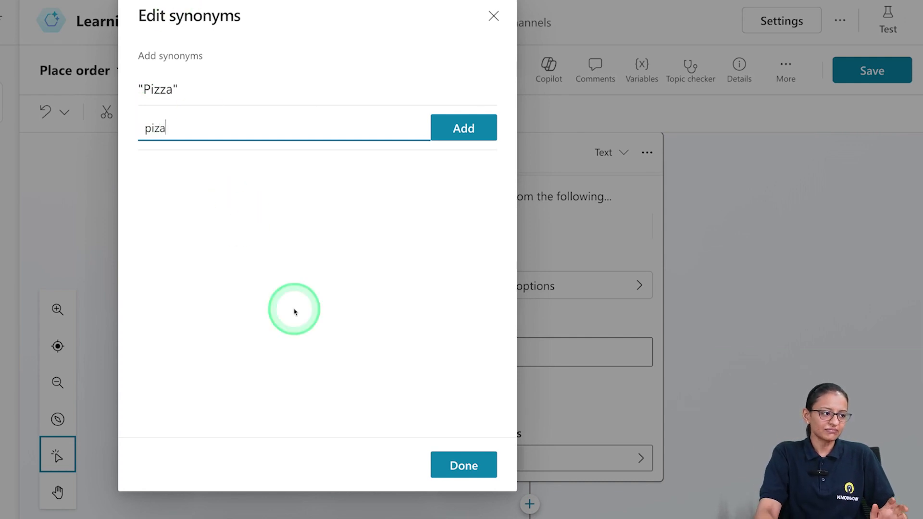
click(480, 126)
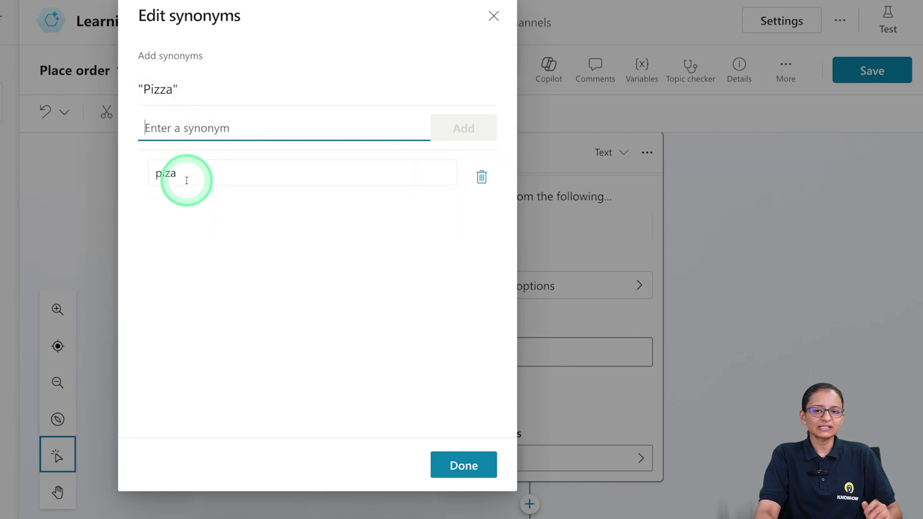
click(464, 466)
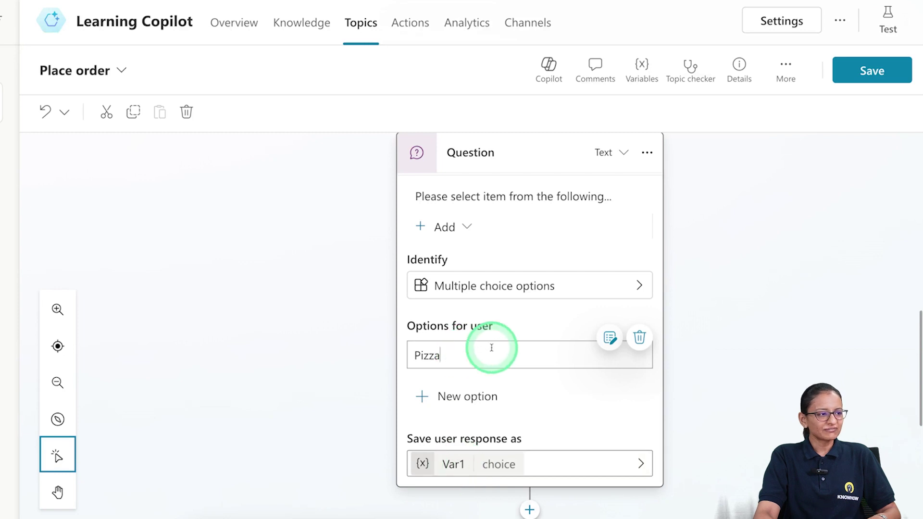
Add Milk shake as the second option of the item question and enter "shake" as its synonym
click(485, 398)
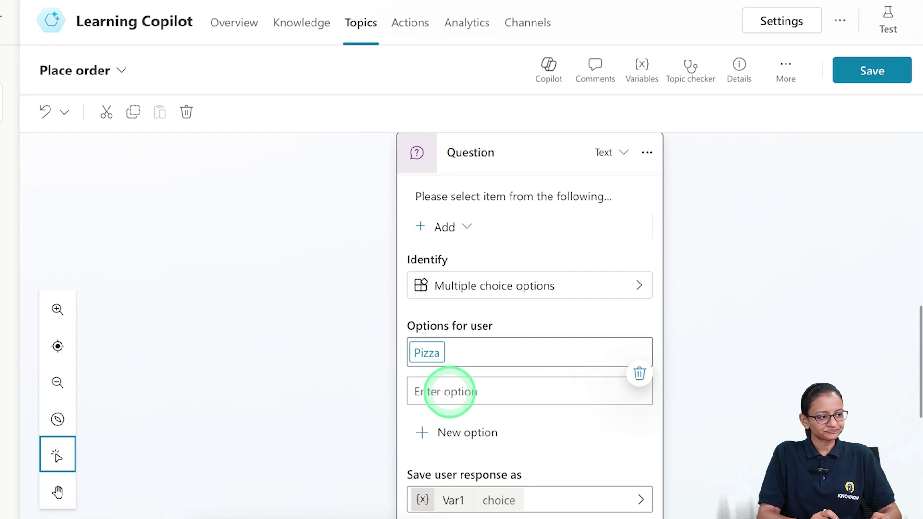
text(M)
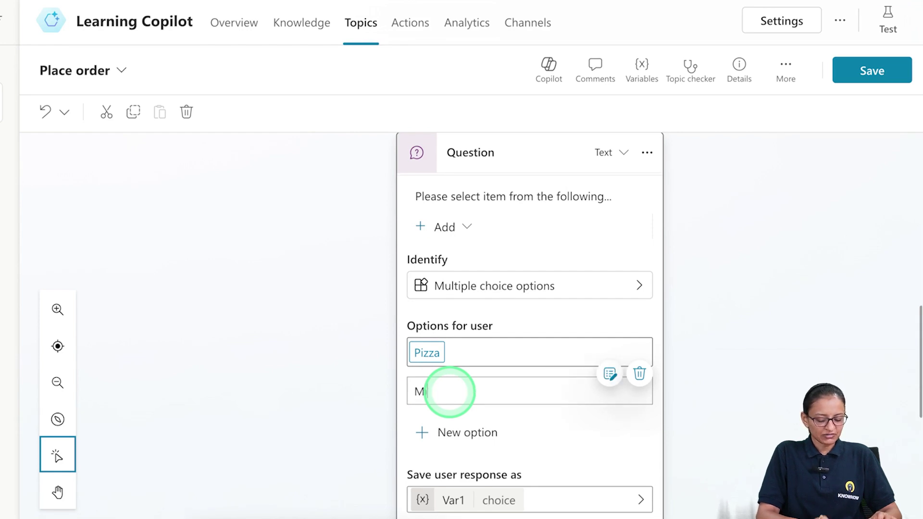
text(ilk shake)
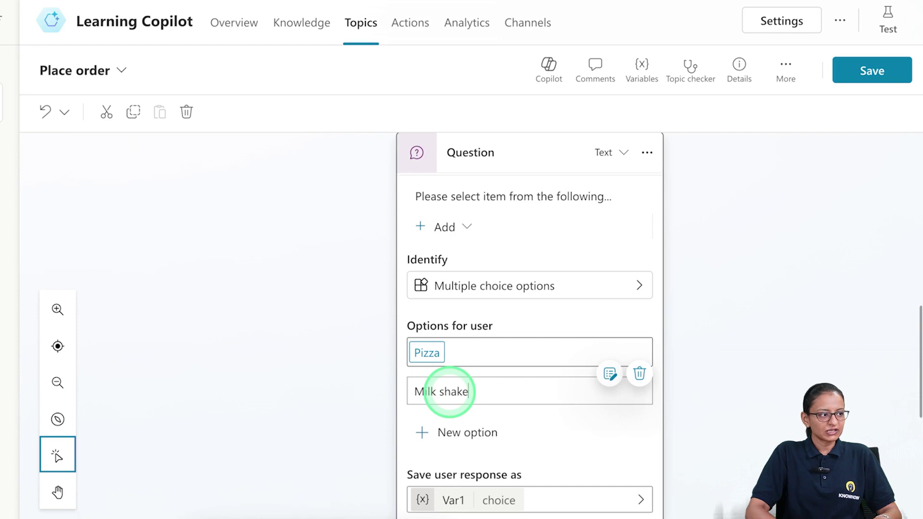
click(610, 375)
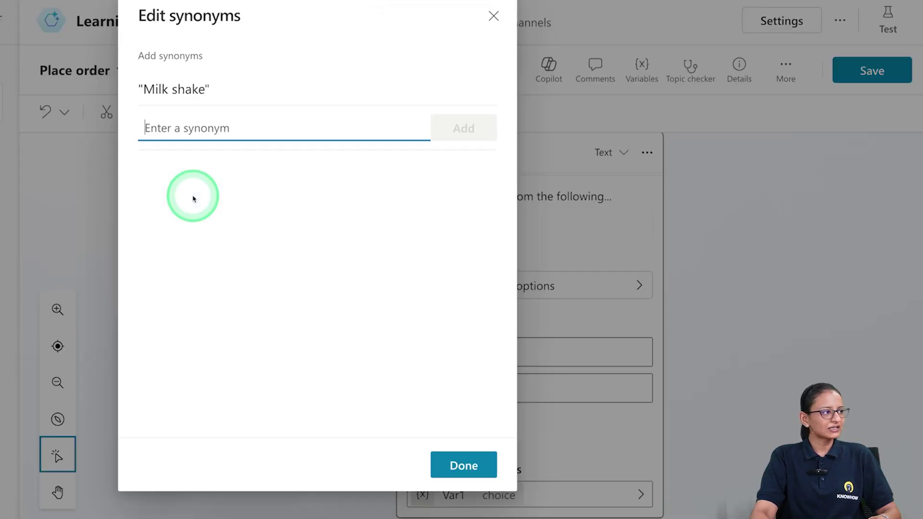
text(shake)
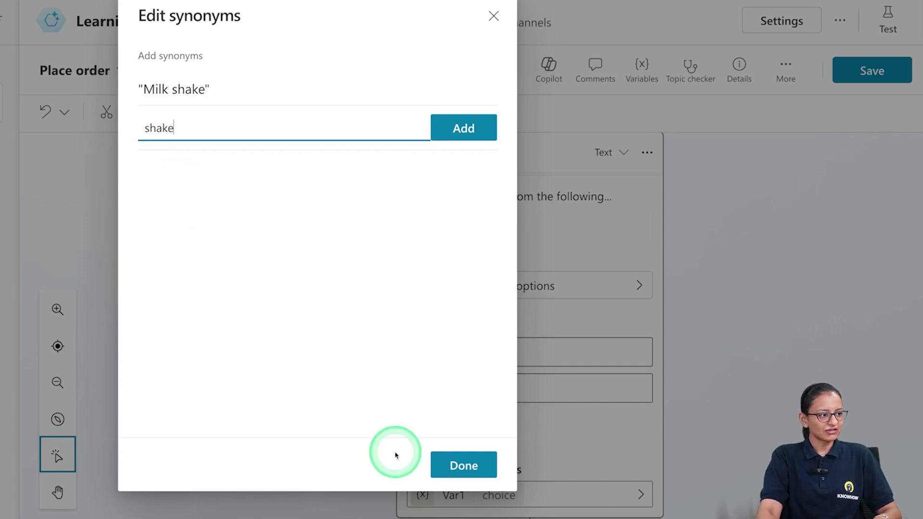
click(463, 464)
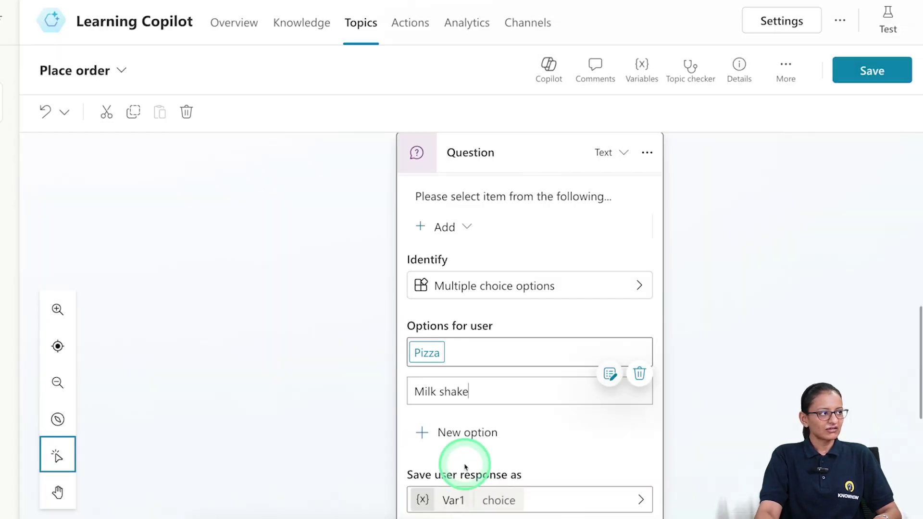
Add Cold drink as the third option of the item question
scroll(475, 425, down, 1)
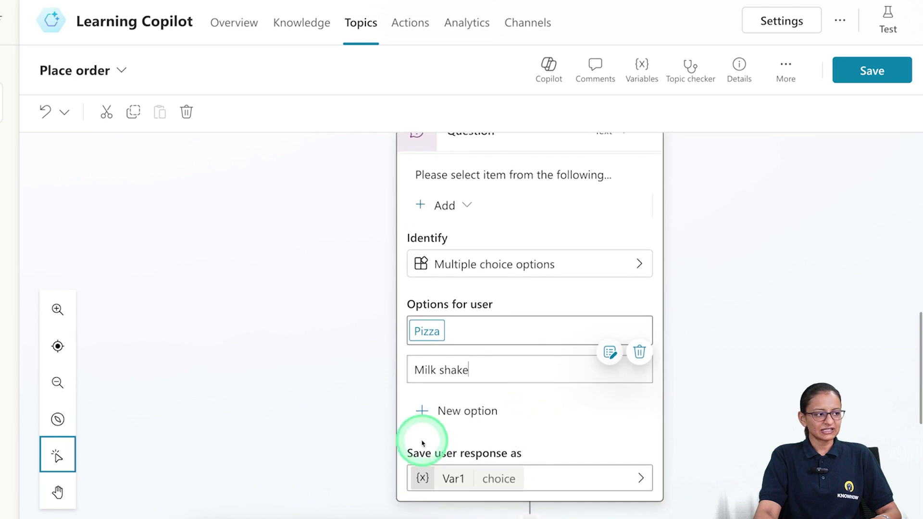
click(422, 411)
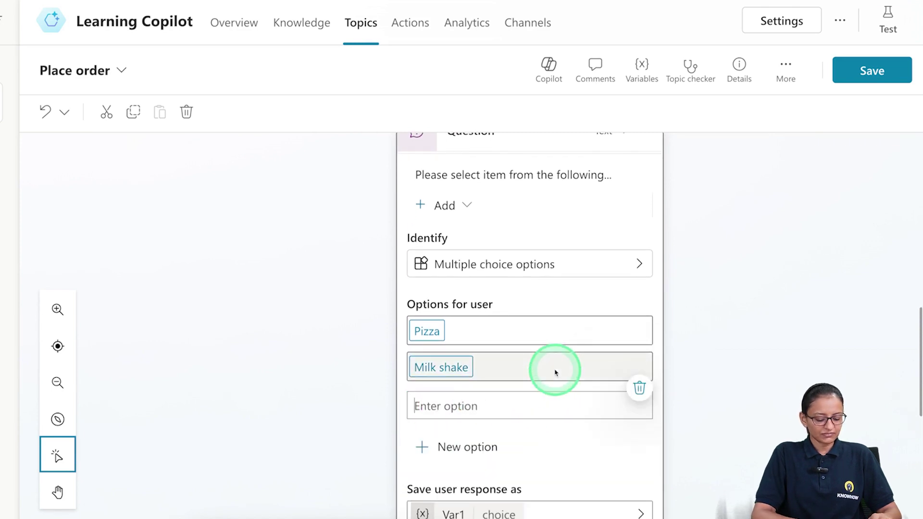
text(Cold)
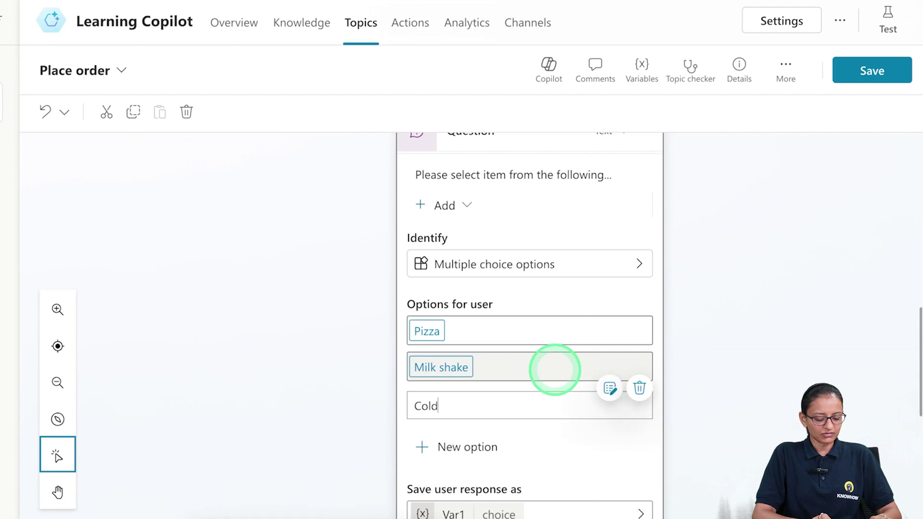
text( drick)
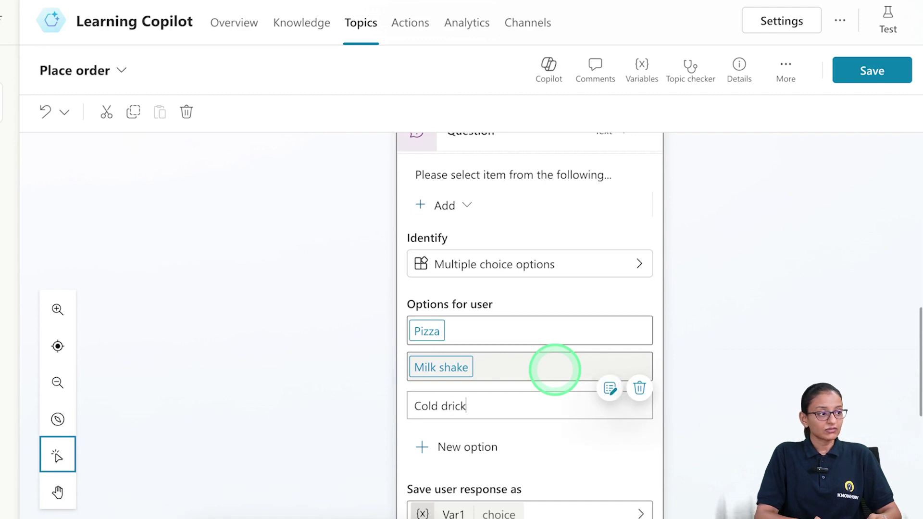
key(BackSpace)
key(BackSpace)
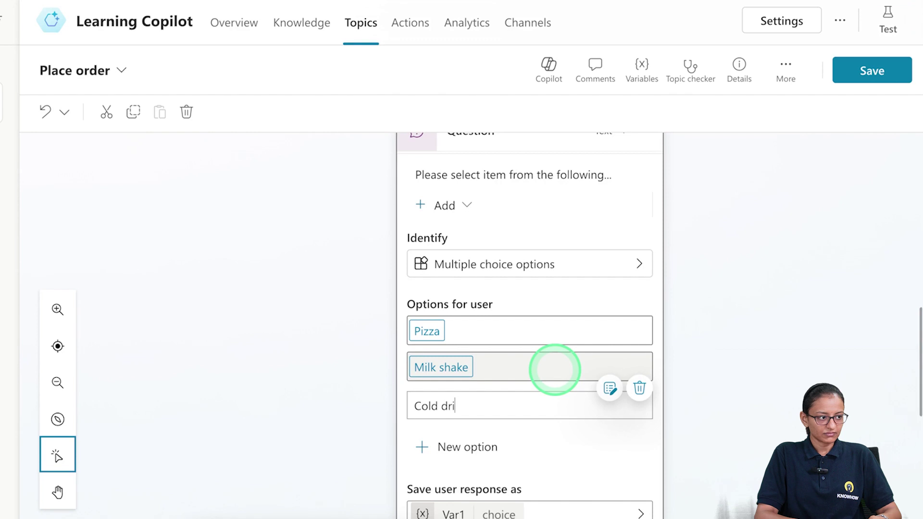
text(drink)
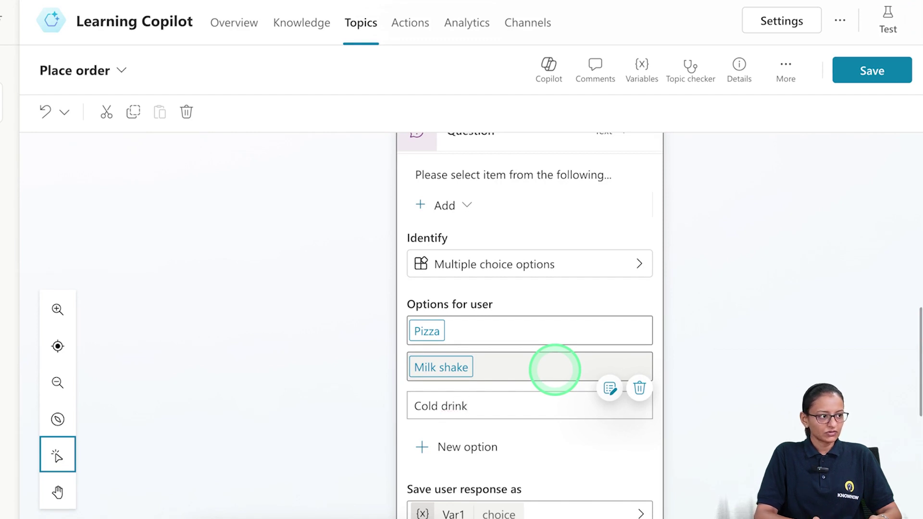
click(354, 470)
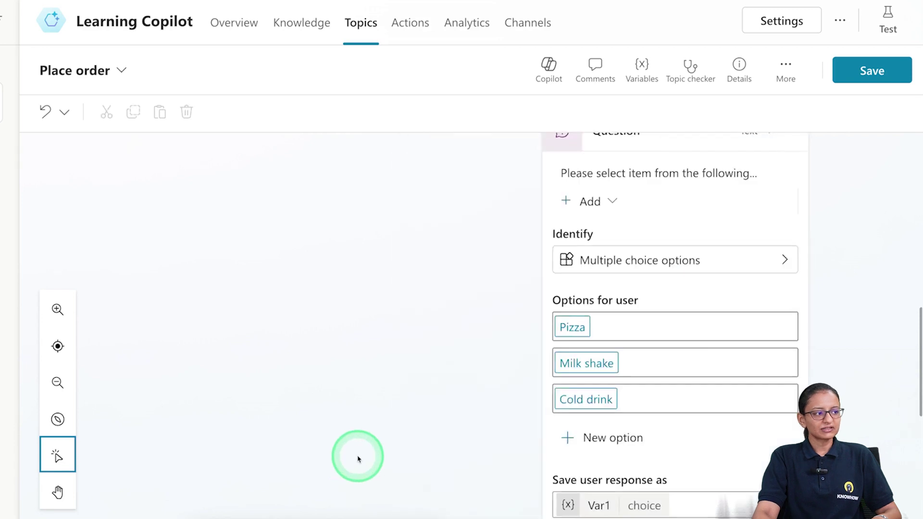
Examine the condition branches below the item question for Pizza, Milk shake, Cold drink and all other conditions
scroll(486, 375, down, 3)
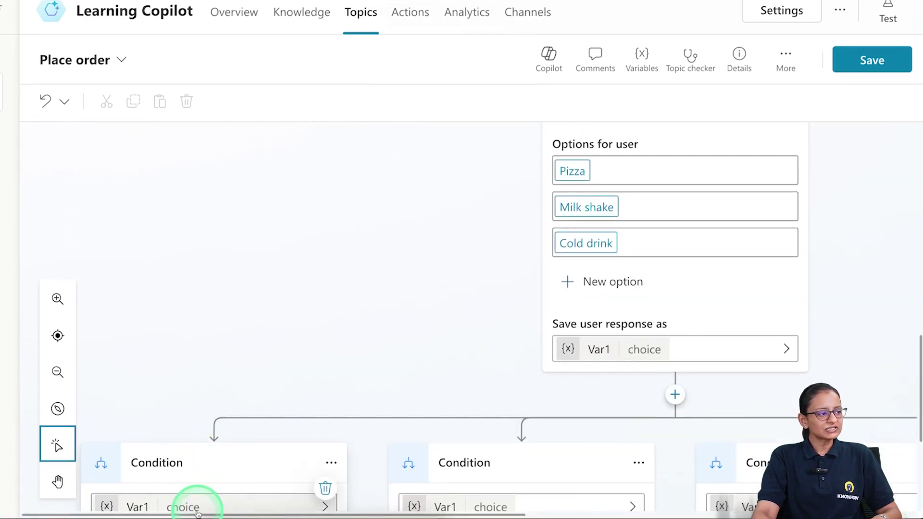
drag(214, 513, 274, 515)
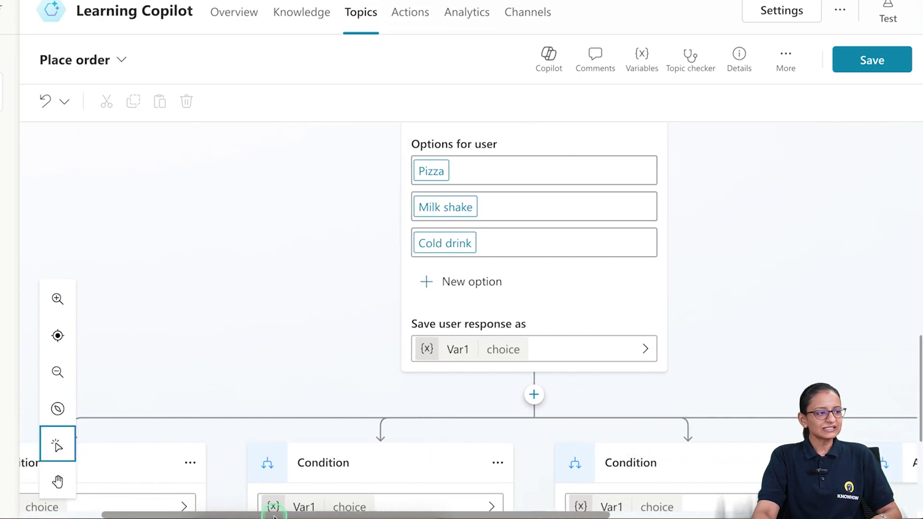
scroll(397, 412, up, 1)
scroll(397, 411, down, 5)
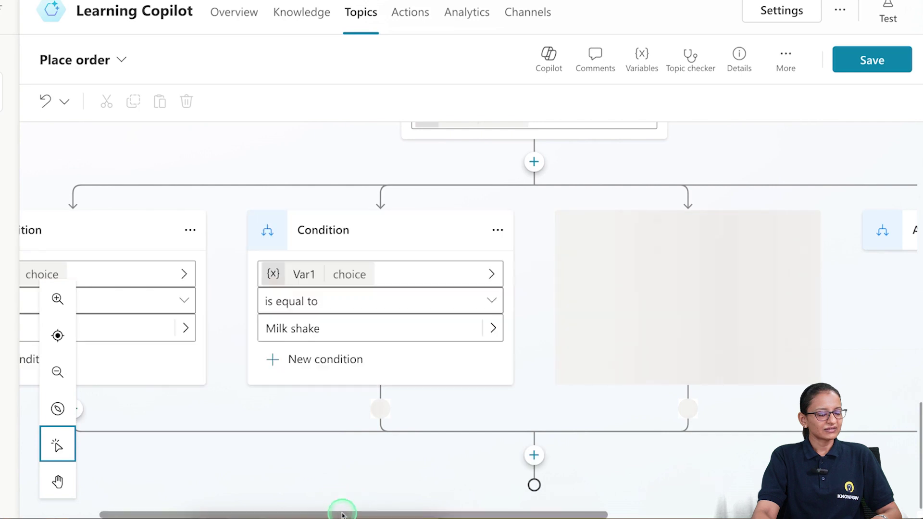
drag(306, 513, 280, 510)
click(403, 337)
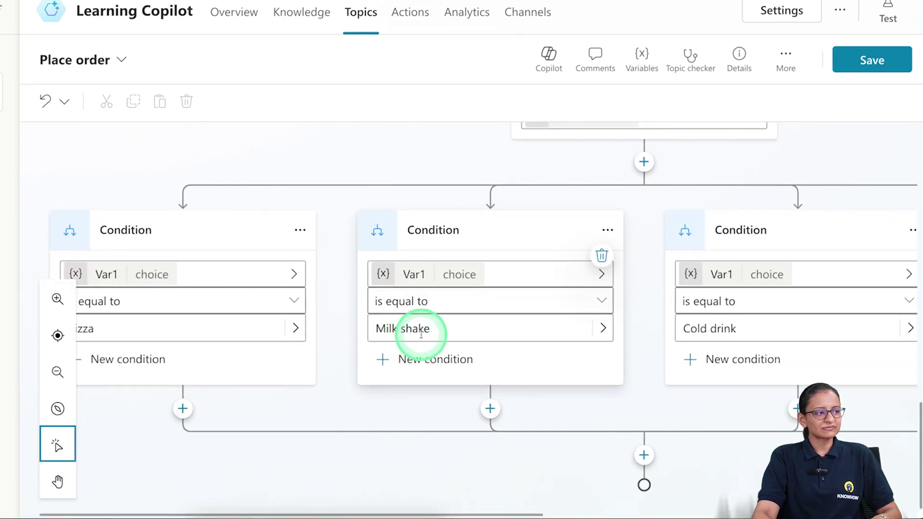
drag(436, 514, 558, 514)
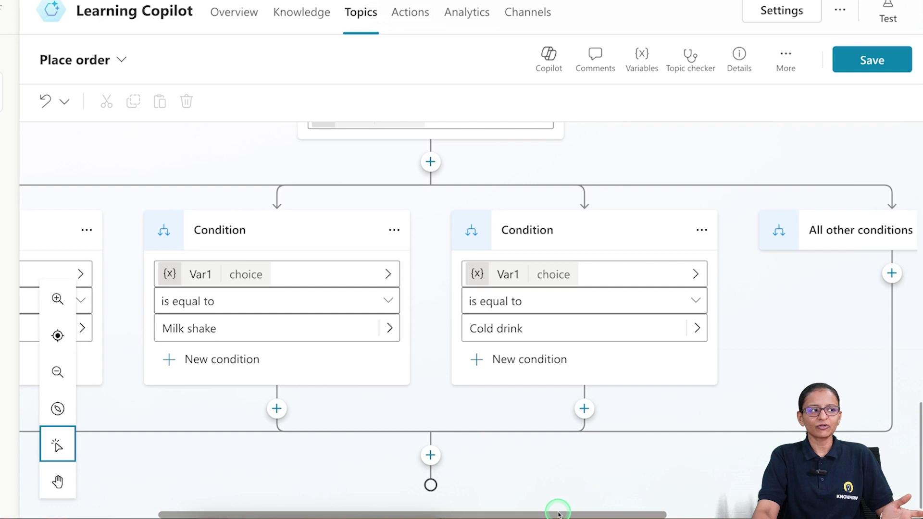
click(385, 283)
Rename the variable that stores the item question's response to var_item_choice
scroll(385, 283, up, 3)
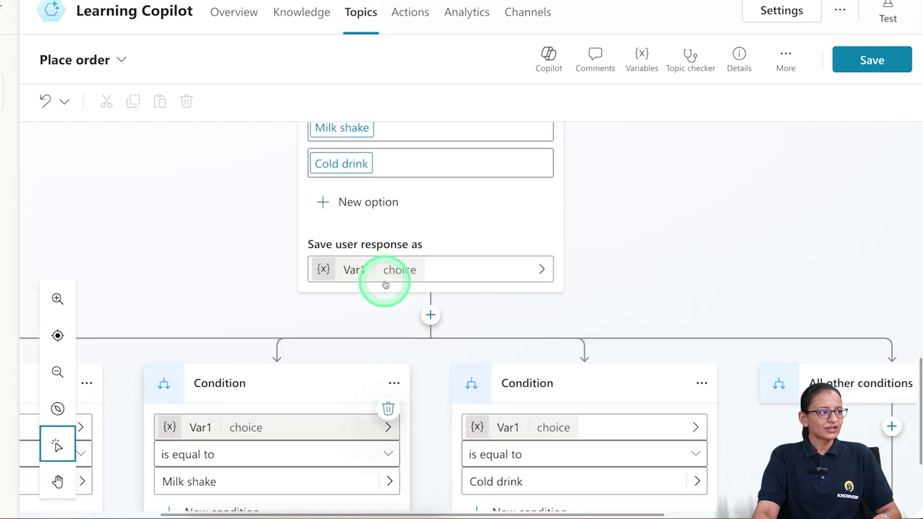
click(373, 281)
click(352, 274)
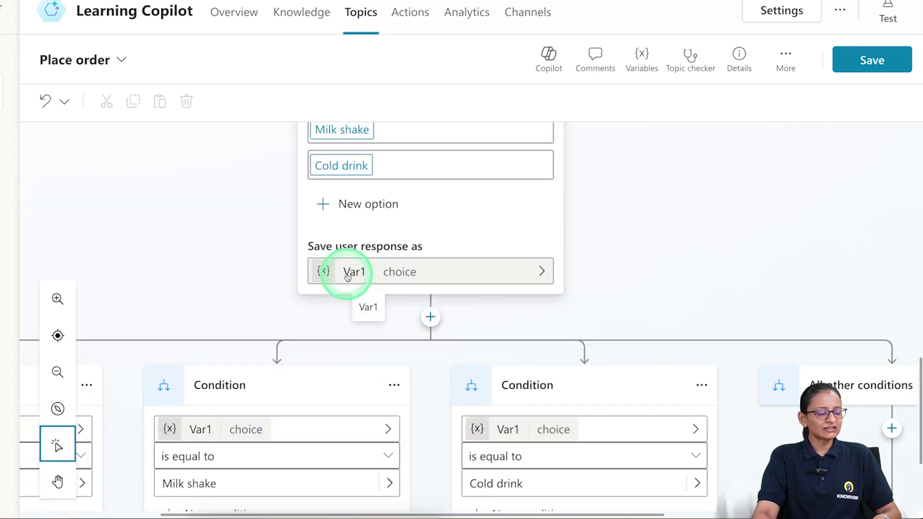
scroll(358, 380, up, 2)
click(351, 338)
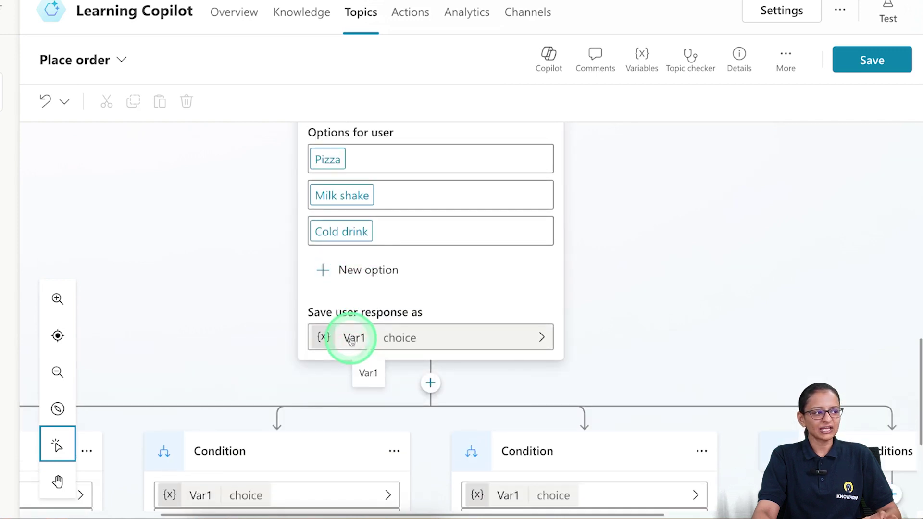
scroll(350, 338, up, 3)
click(343, 488)
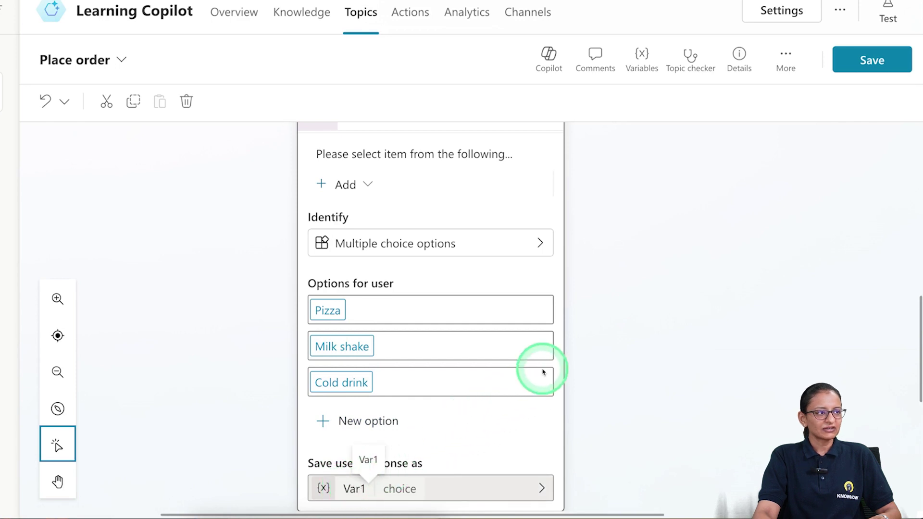
click(706, 165)
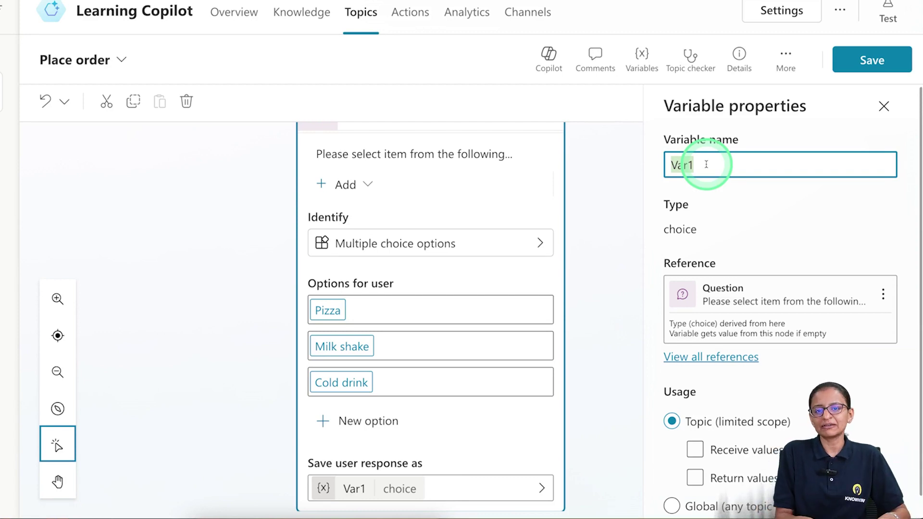
key(BackSpace)
text(var_item_choice)
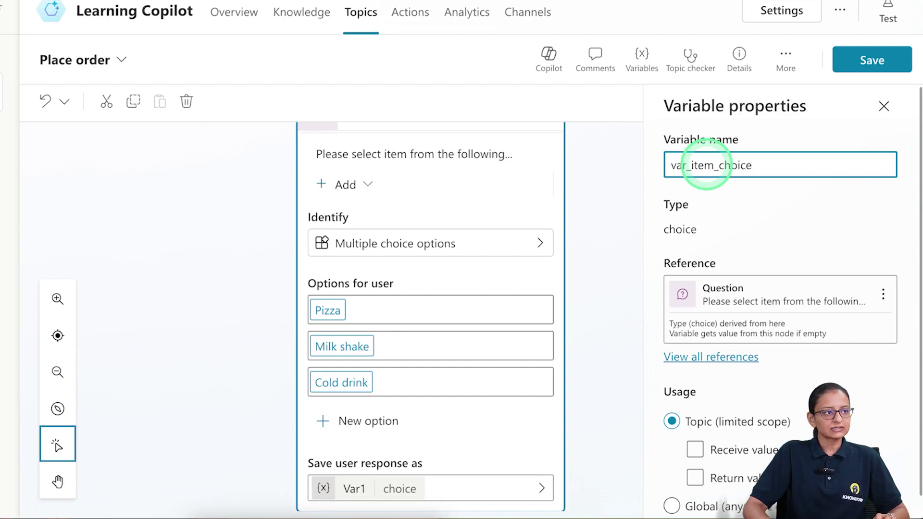
click(573, 268)
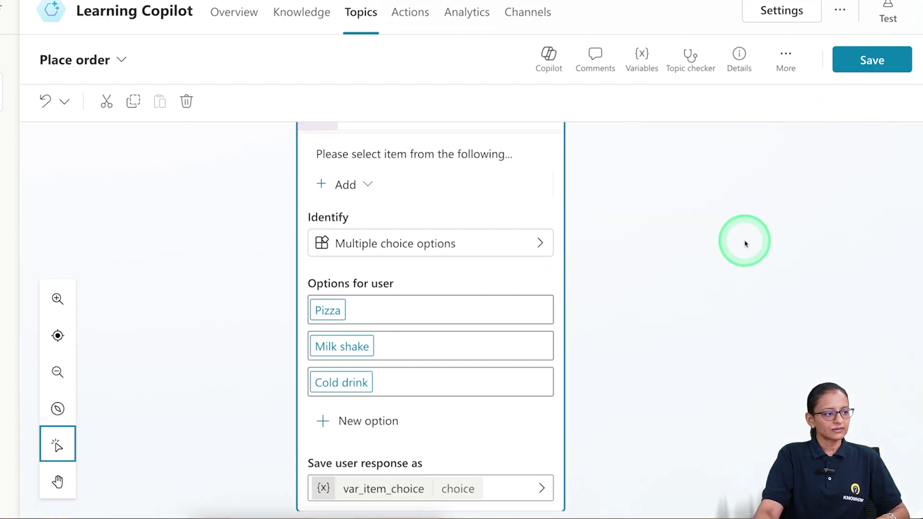
scroll(597, 366, down, 3)
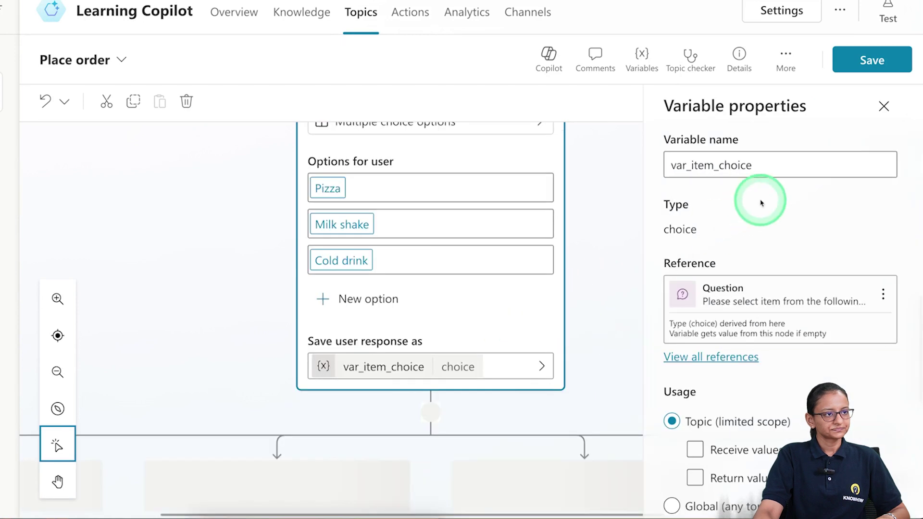
click(883, 107)
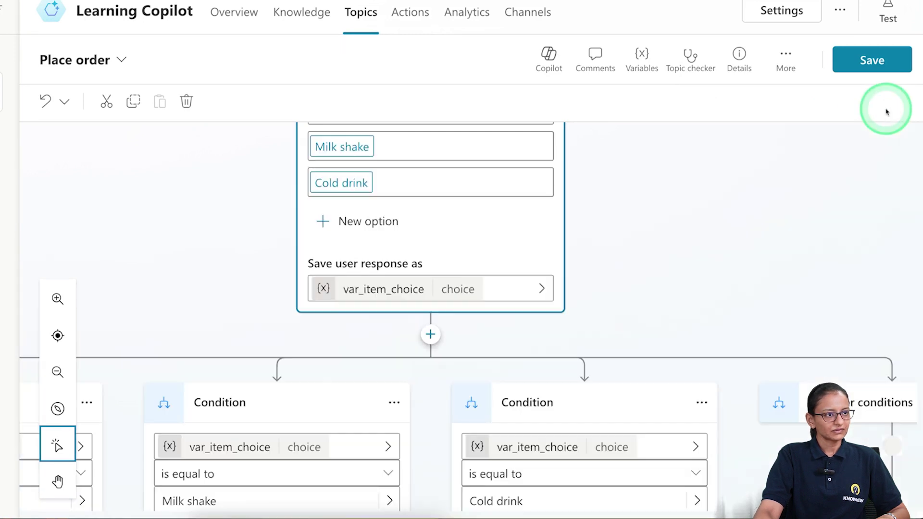
Add a question node under the Pizza condition with the message "select Size"
scroll(639, 278, down, 4)
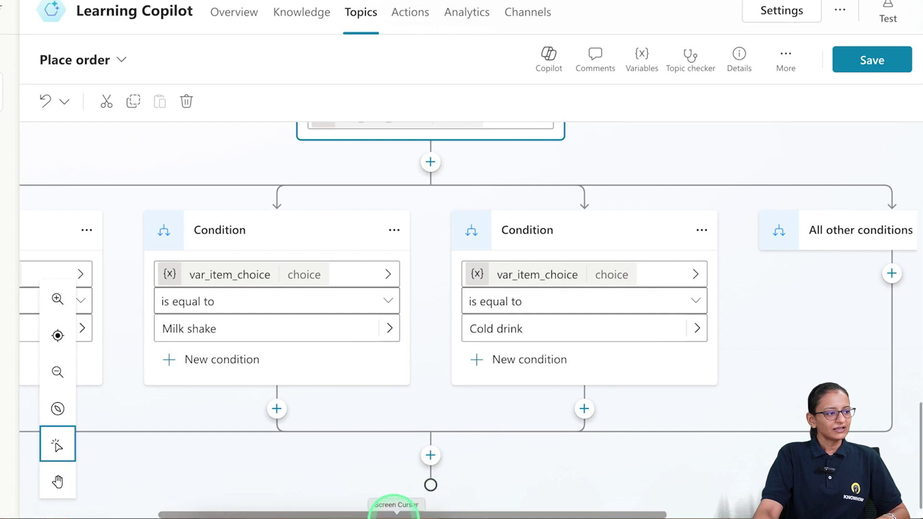
drag(392, 513, 179, 513)
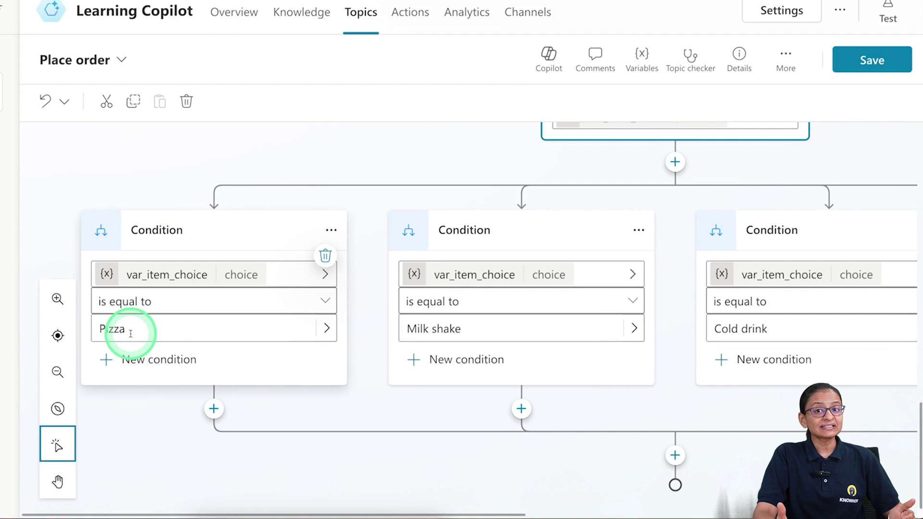
click(214, 409)
scroll(207, 442, down, 4)
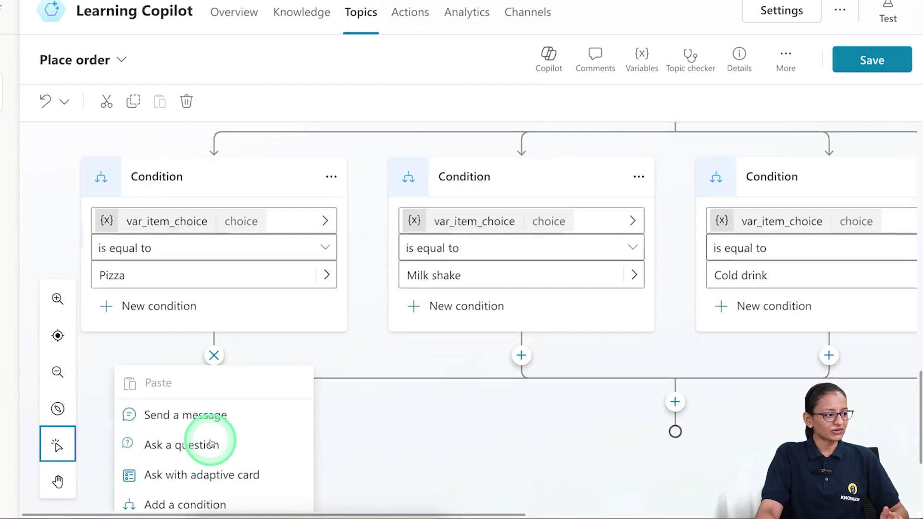
click(189, 318)
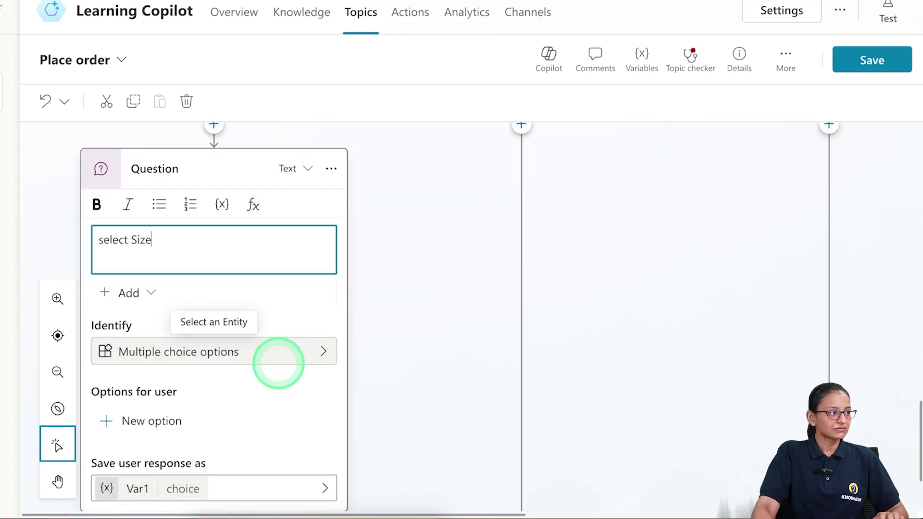
click(201, 362)
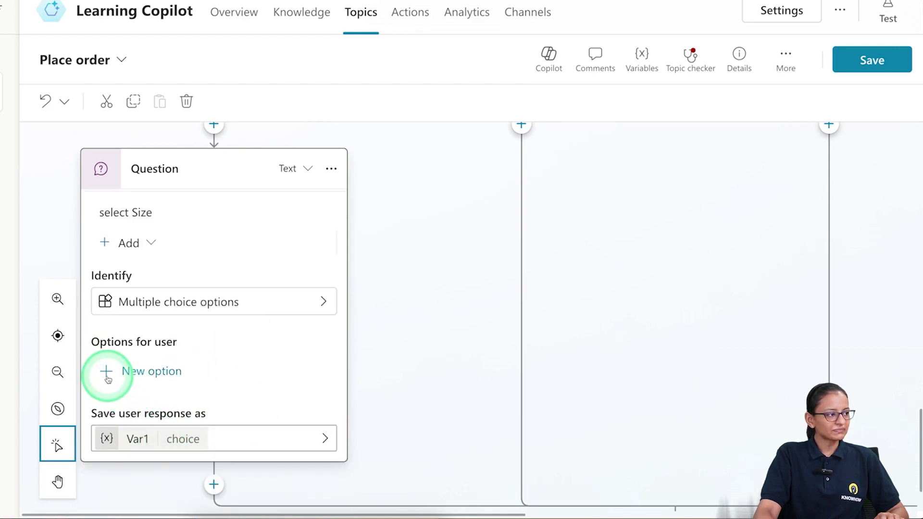
Add Regular and Large as multiple choice options of the pizza size question
click(106, 373)
text(Regula)
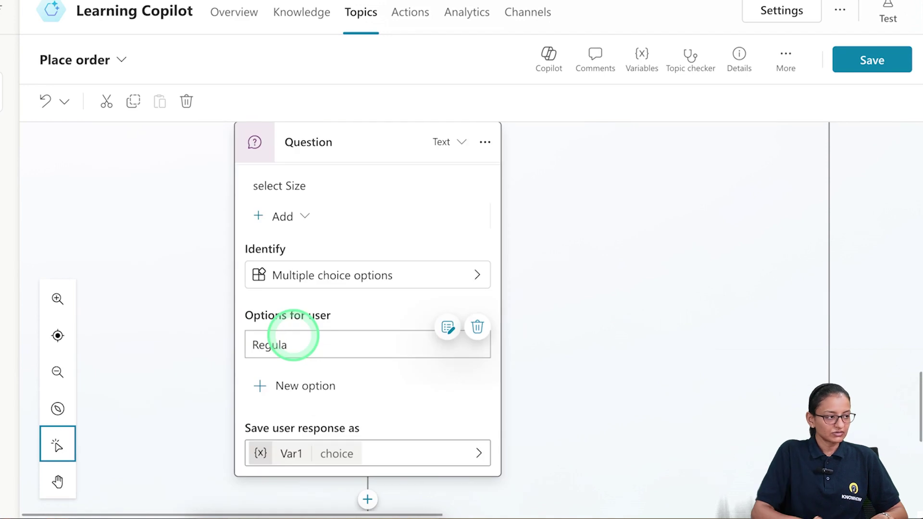
text(r)
click(305, 385)
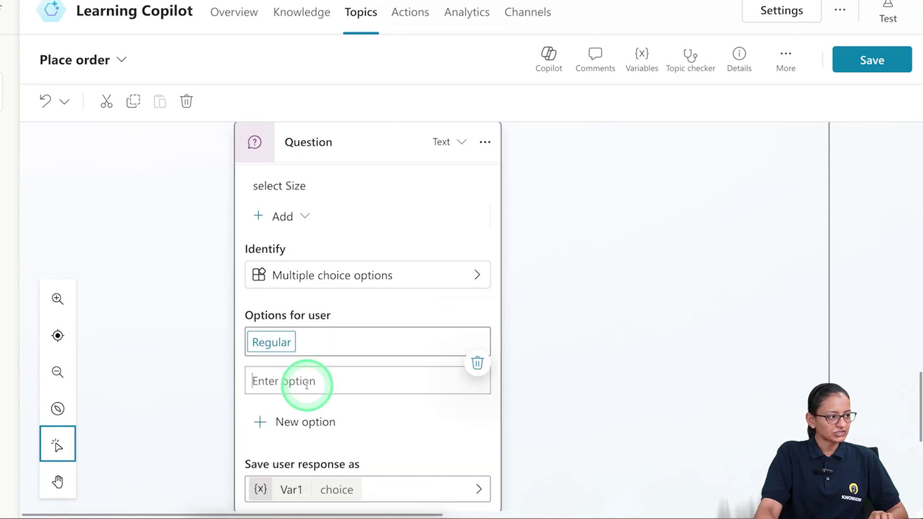
text(Large)
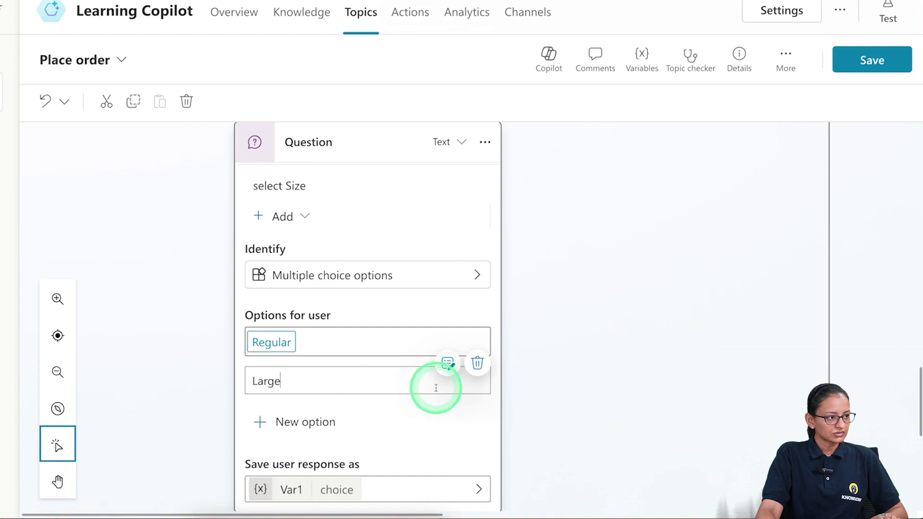
click(292, 422)
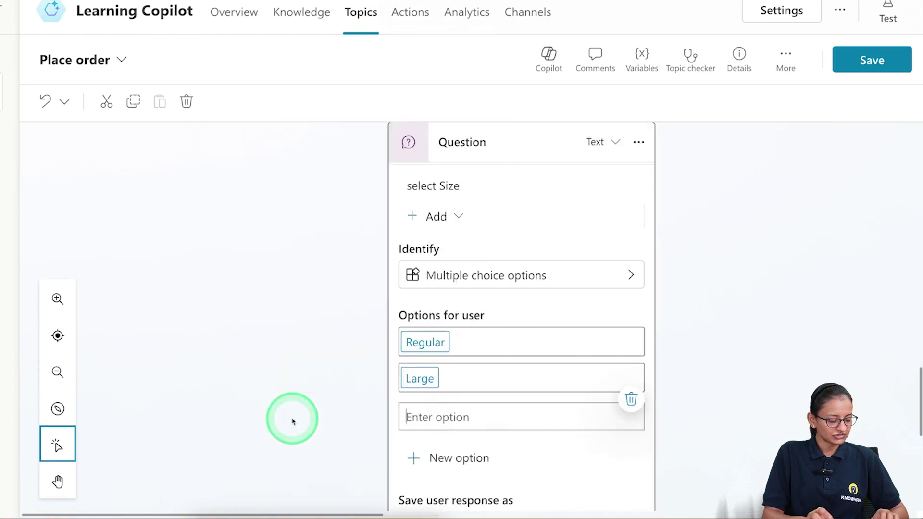
text(Extra)
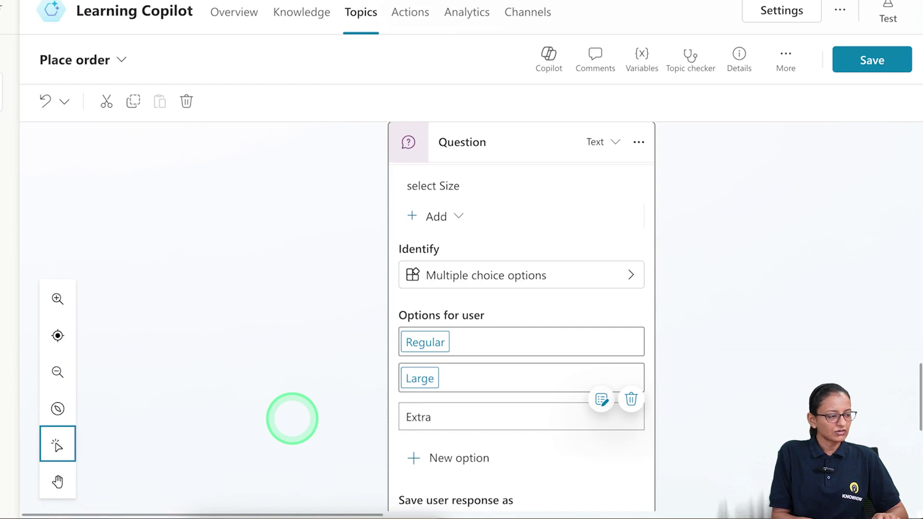
key(BackSpace)
key(BackSpace)
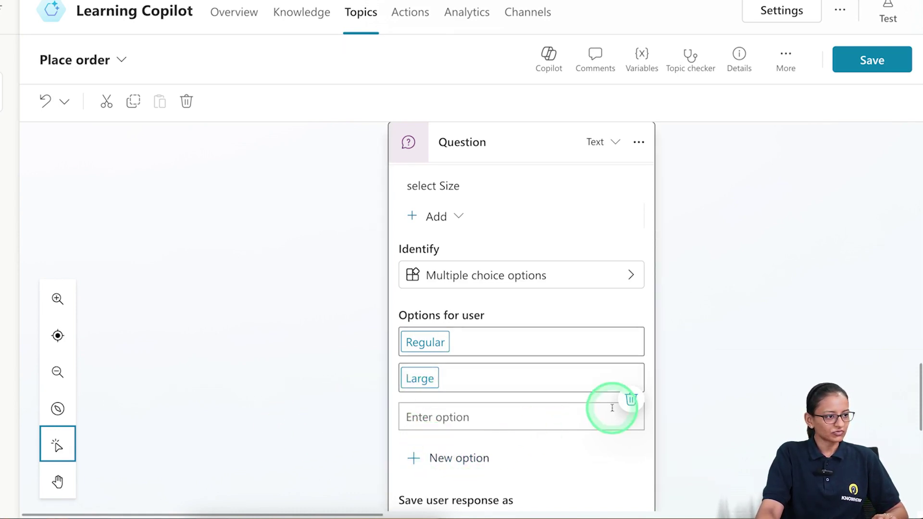
click(630, 399)
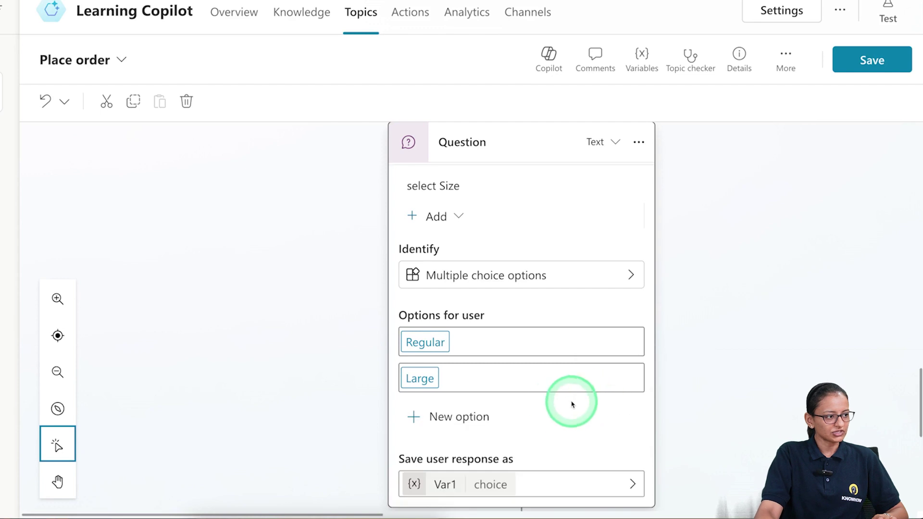
Rename the variable that stores the pizza size response to var_pizza_size
click(444, 484)
click(705, 166)
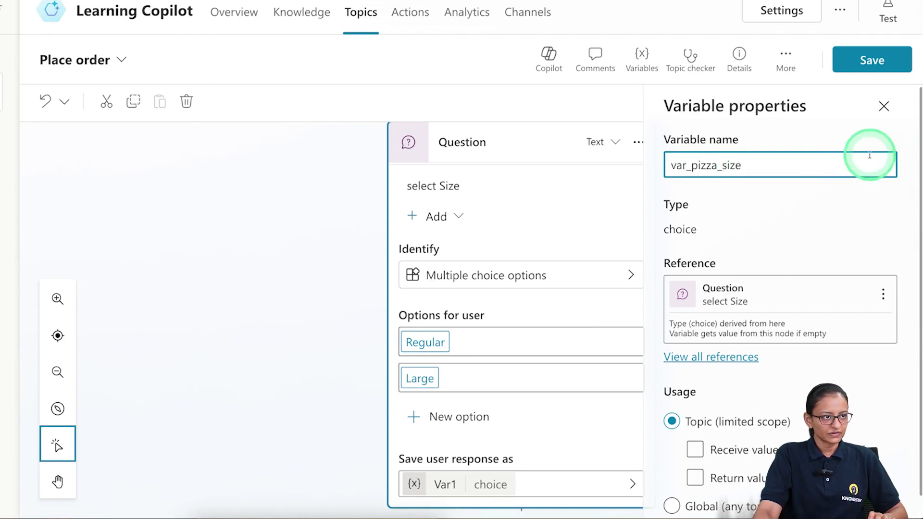
click(869, 60)
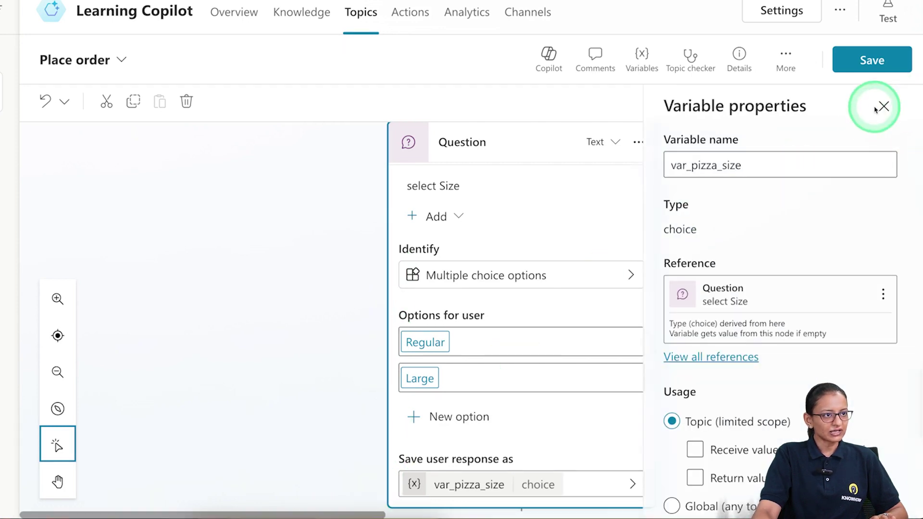
click(883, 107)
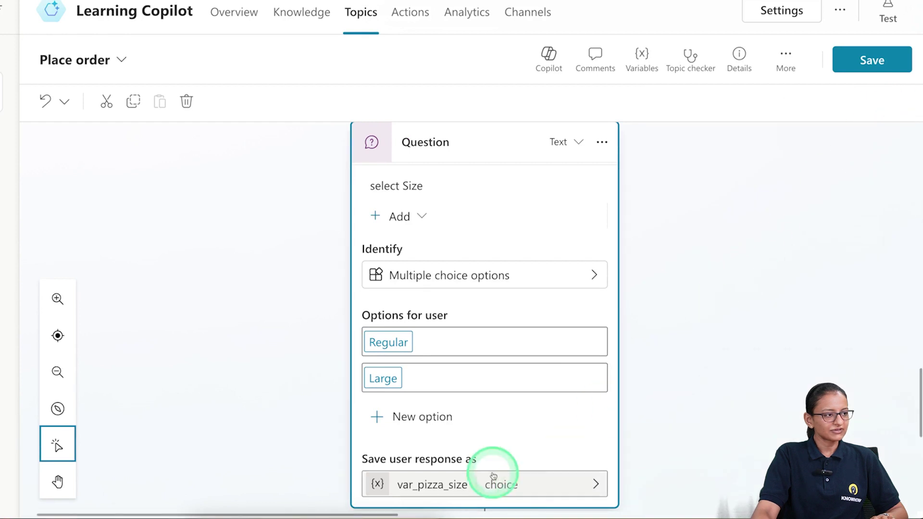
Examine how the Pizza condition leads into the size question and its Regular, Large and all other conditions branches
scroll(652, 339, down, 8)
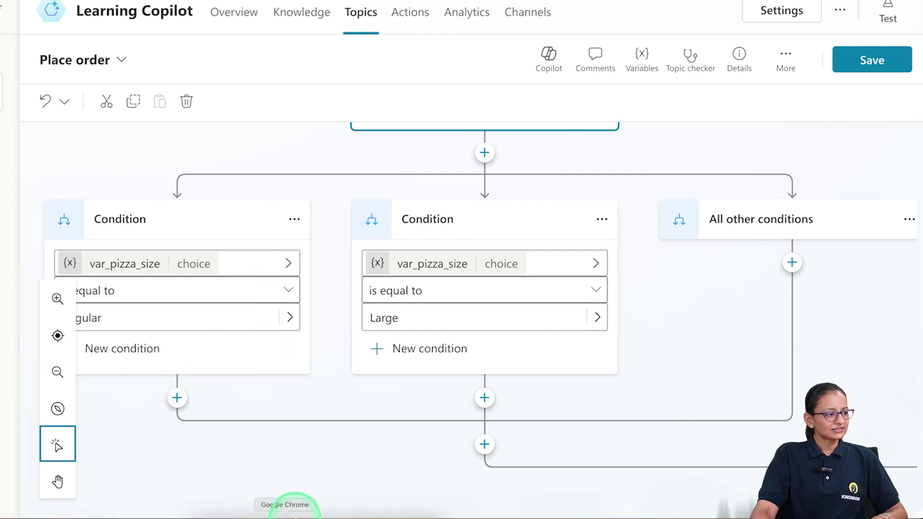
drag(264, 515, 185, 506)
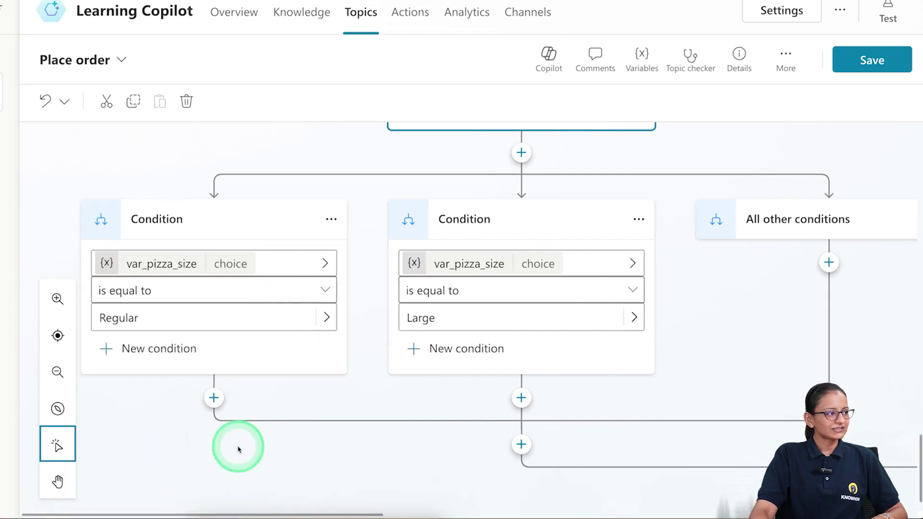
scroll(240, 439, down, 1)
scroll(249, 433, up, 15)
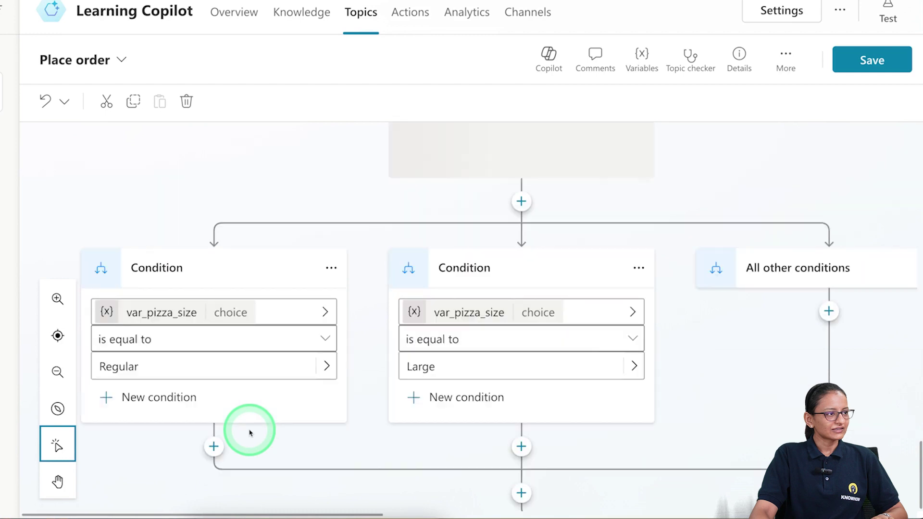
scroll(249, 431, up, 6)
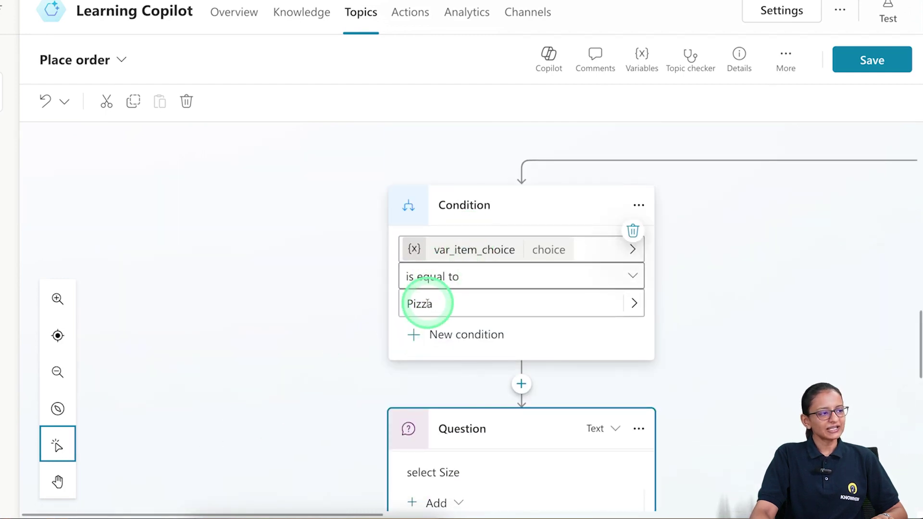
scroll(423, 312, down, 7)
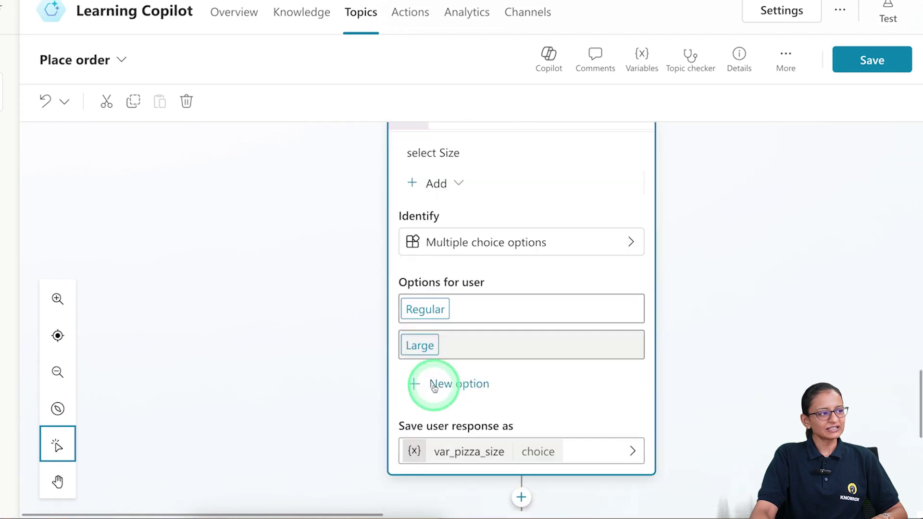
scroll(422, 394, down, 2)
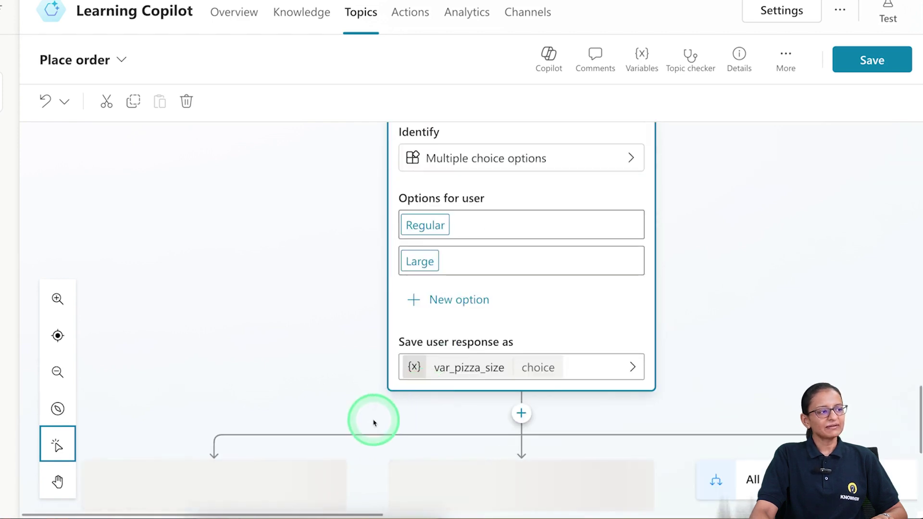
scroll(349, 440, down, 3)
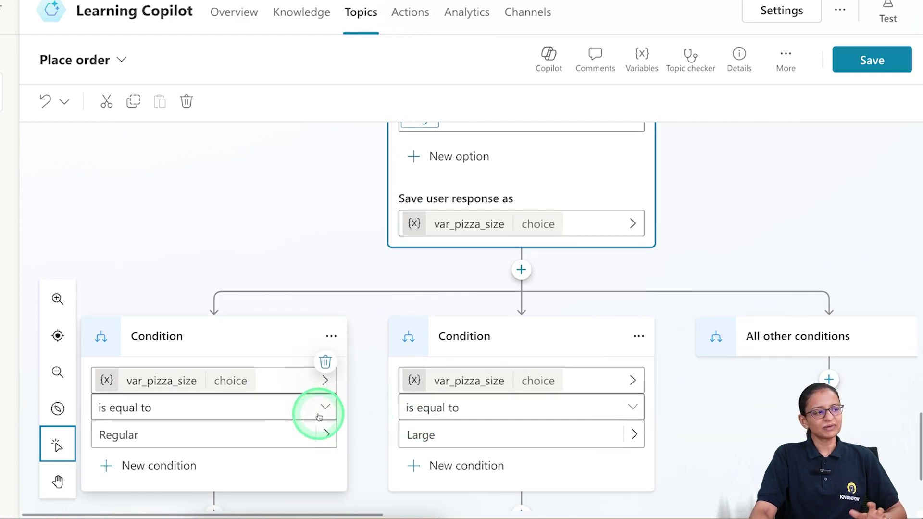
scroll(319, 416, down, 3)
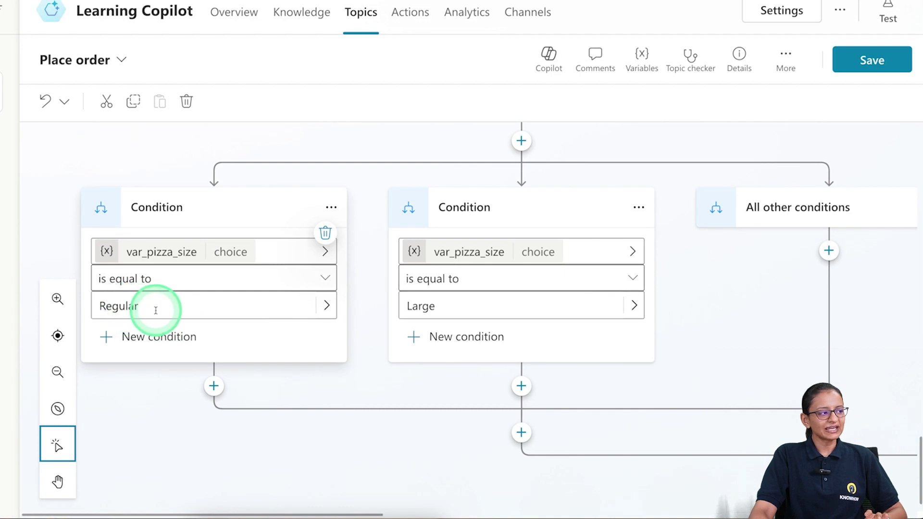
Add a message node under the Regular size condition and begin its text with "You ordered"
click(213, 386)
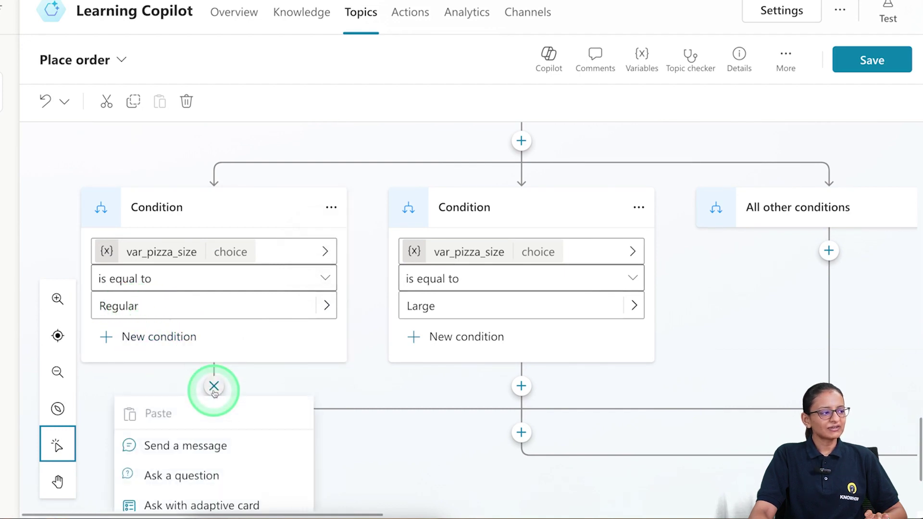
scroll(233, 432, down, 4)
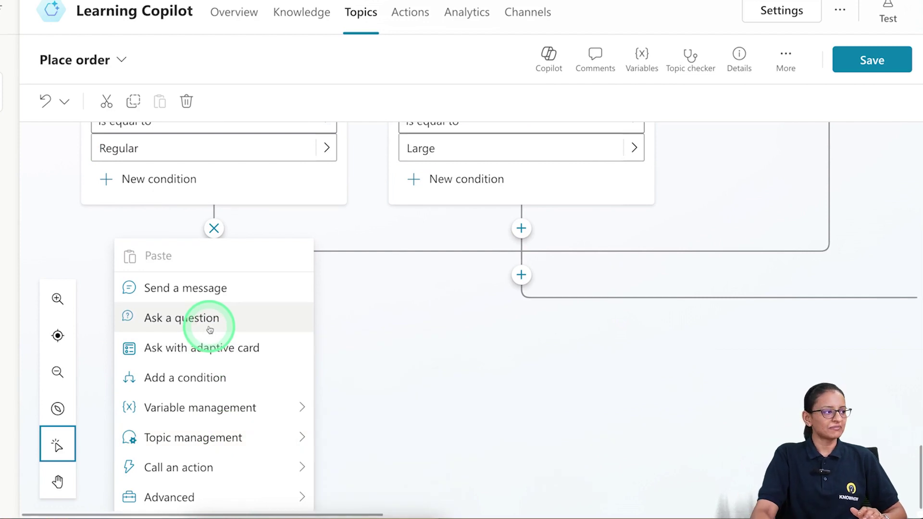
click(177, 288)
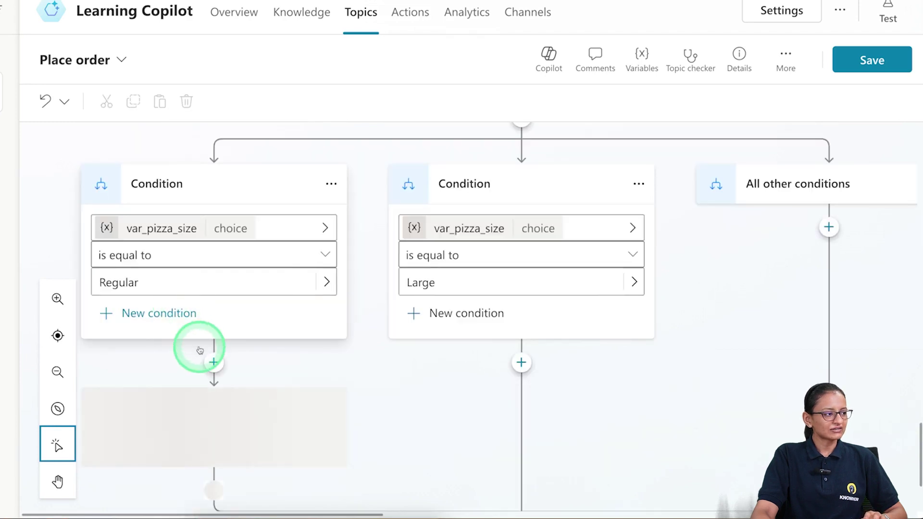
text(You ordered)
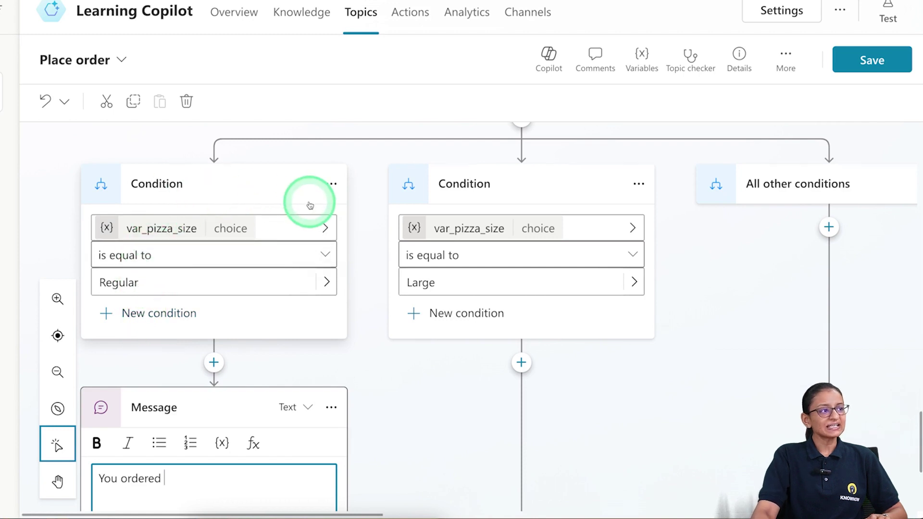
scroll(309, 203, up, 5)
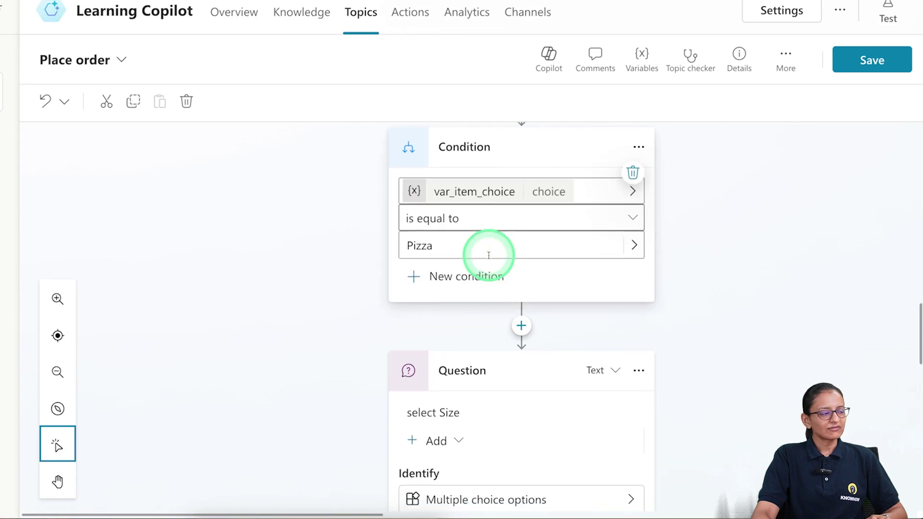
scroll(488, 255, down, 10)
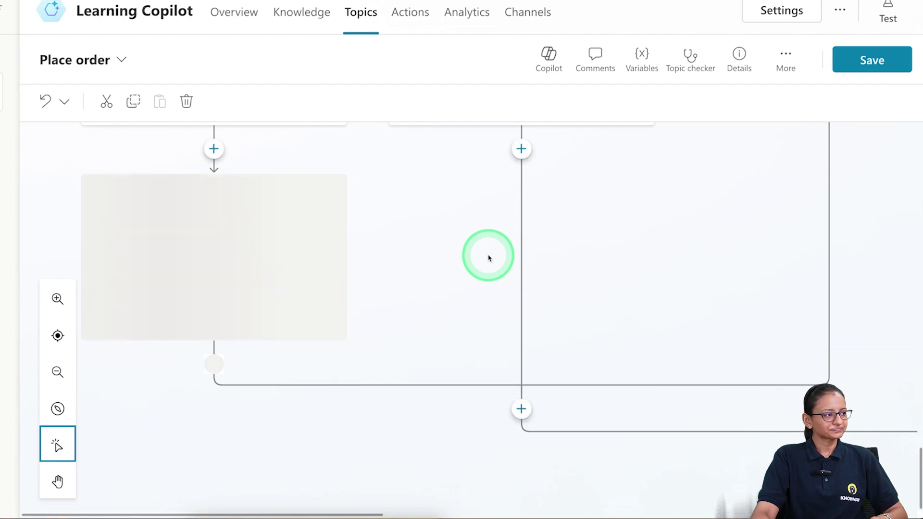
click(195, 287)
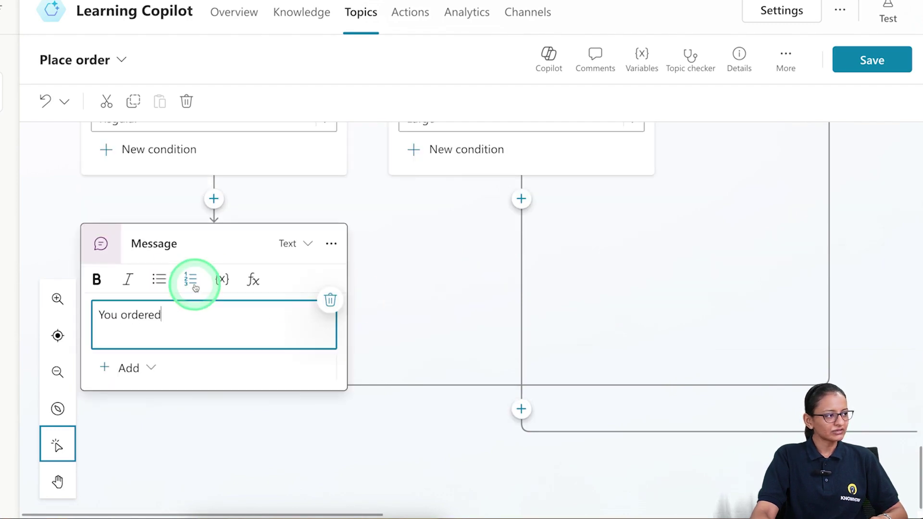
click(223, 305)
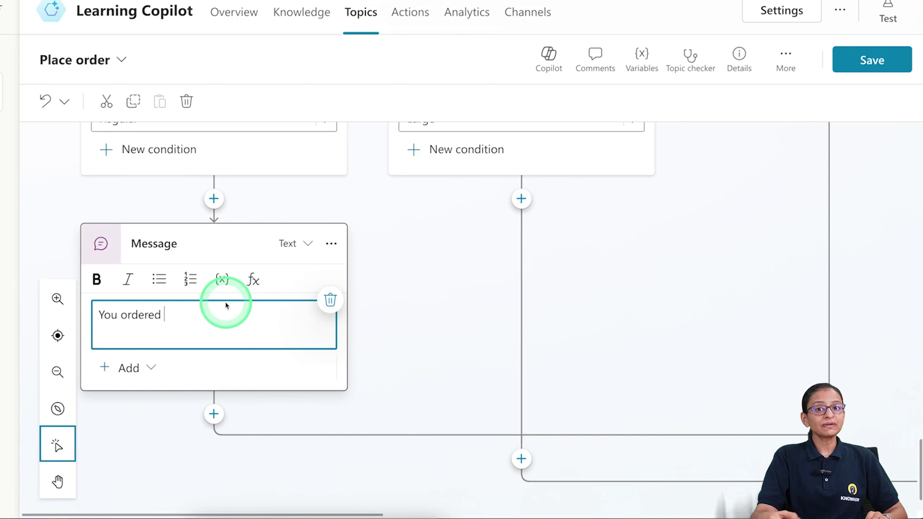
Complete the Regular branch message with the variable var_item_choice, the words "of size" and the variable var_pizza_size
click(221, 279)
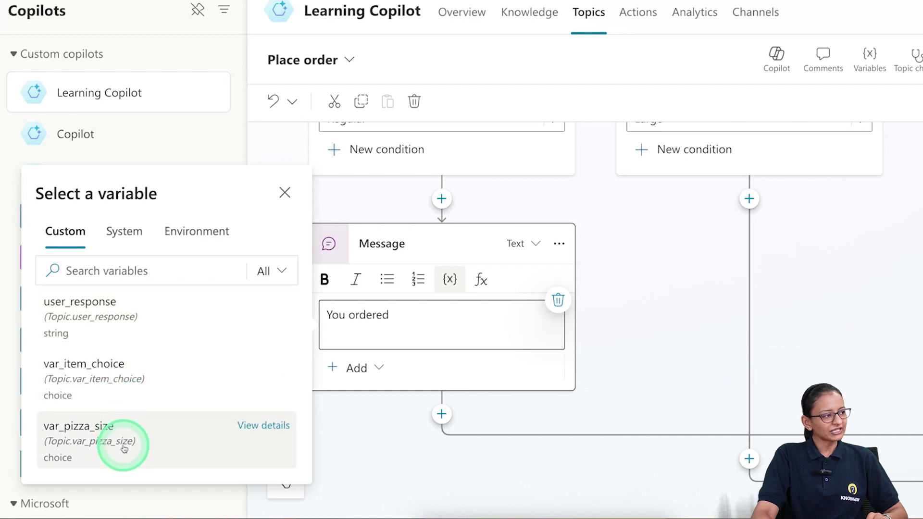
click(126, 384)
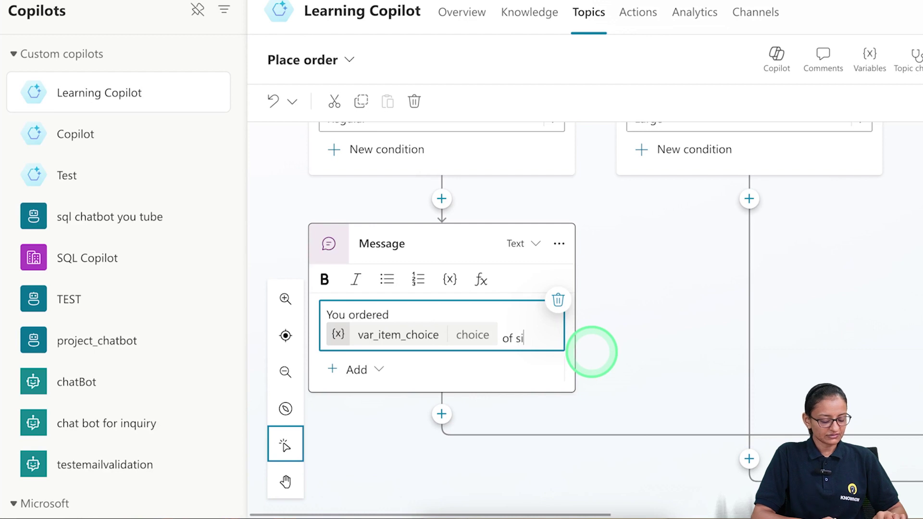
click(452, 280)
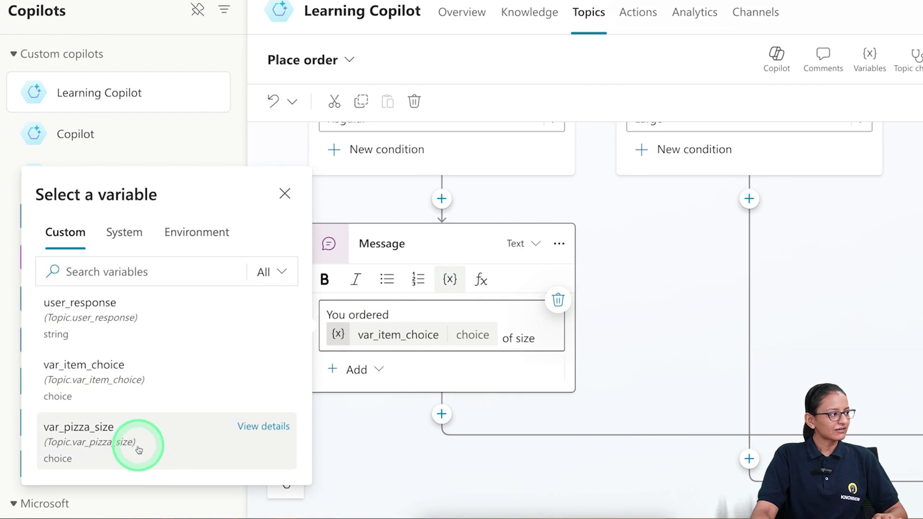
click(130, 444)
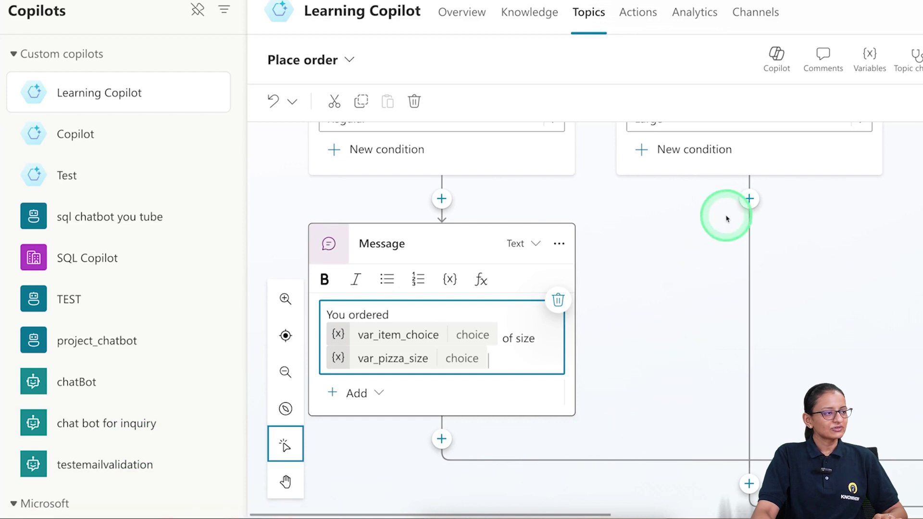
Add a message node under the Large size condition and begin its text with "you ordered"
scroll(738, 262, up, 5)
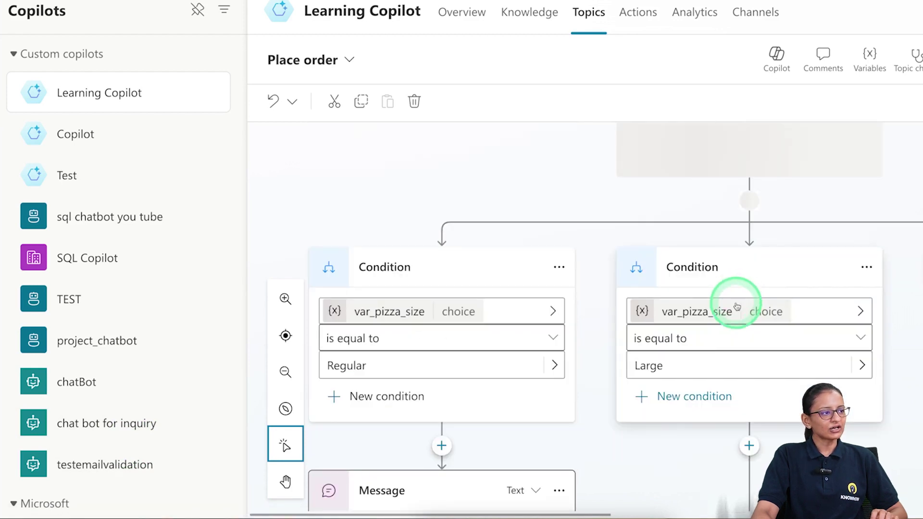
scroll(731, 370, down, 2)
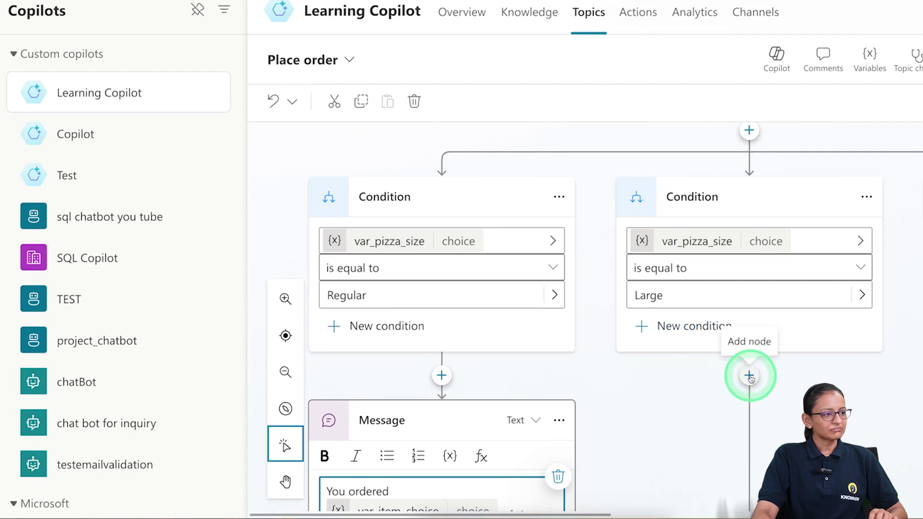
scroll(751, 379, down, 2)
click(746, 295)
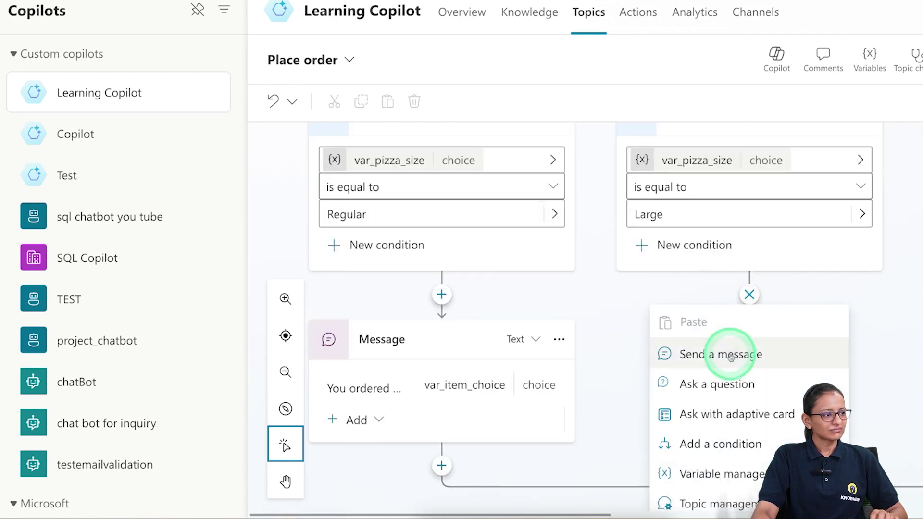
click(729, 286)
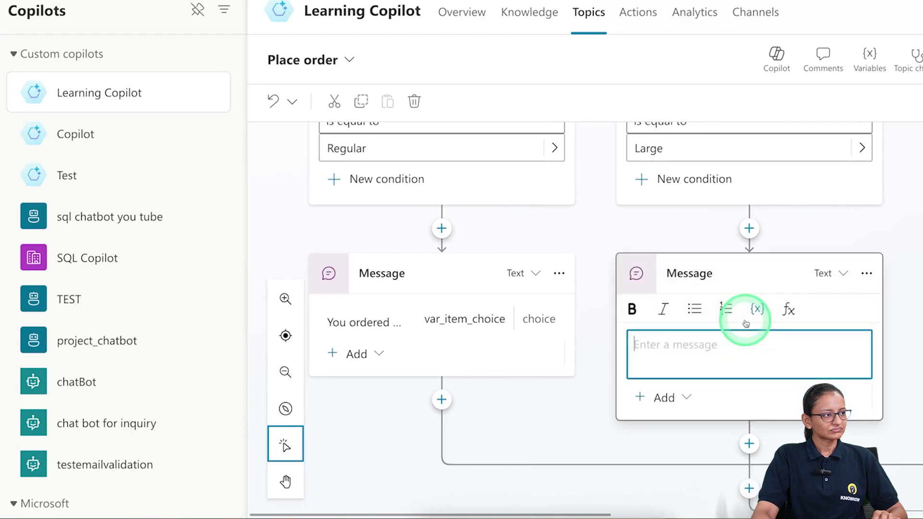
text(you ordered)
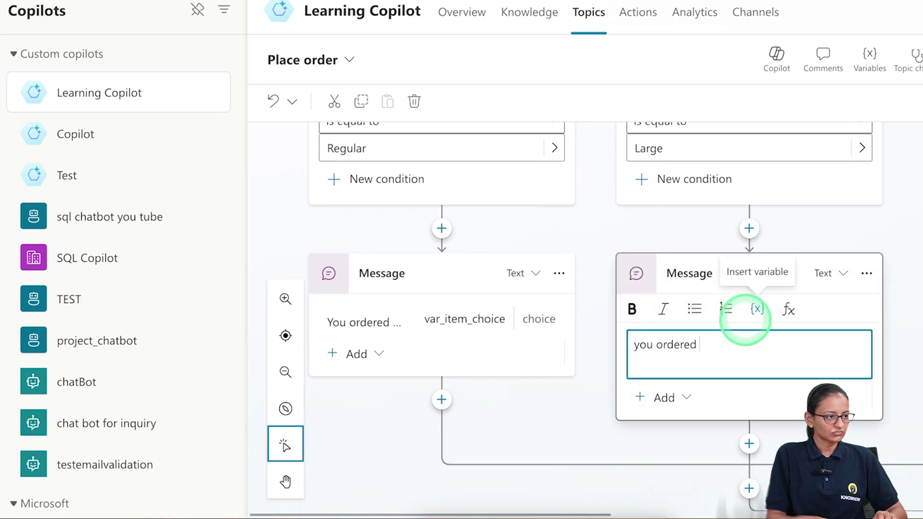
Complete the Large branch message with the variable var_item_choice, the words "of size" and the variable var_pizza_size
click(757, 309)
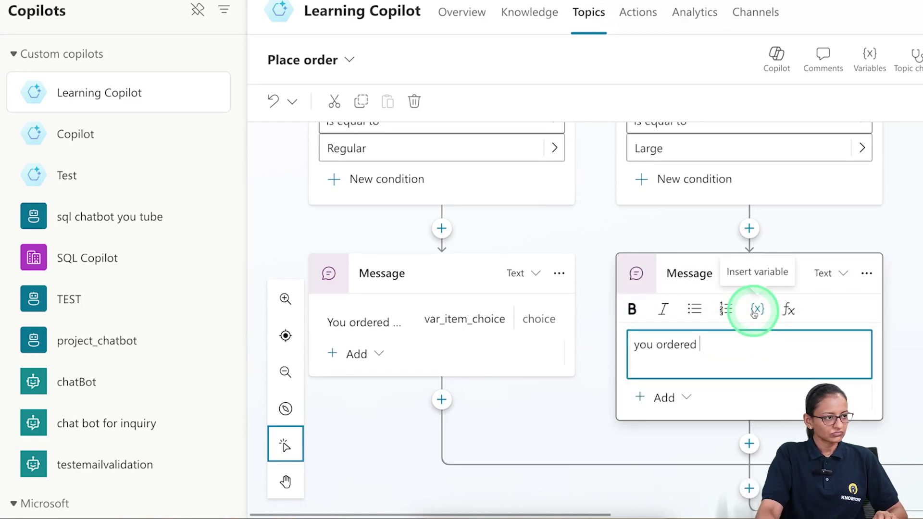
click(407, 424)
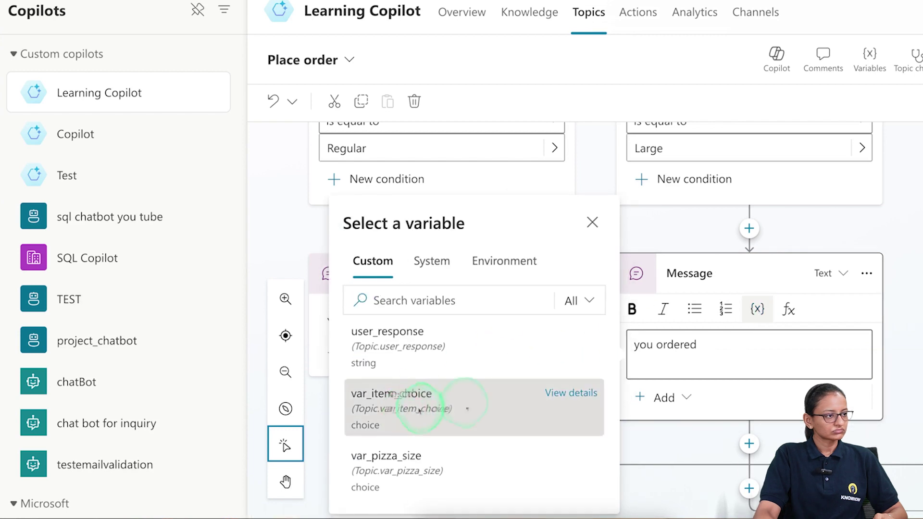
click(534, 394)
text(of size)
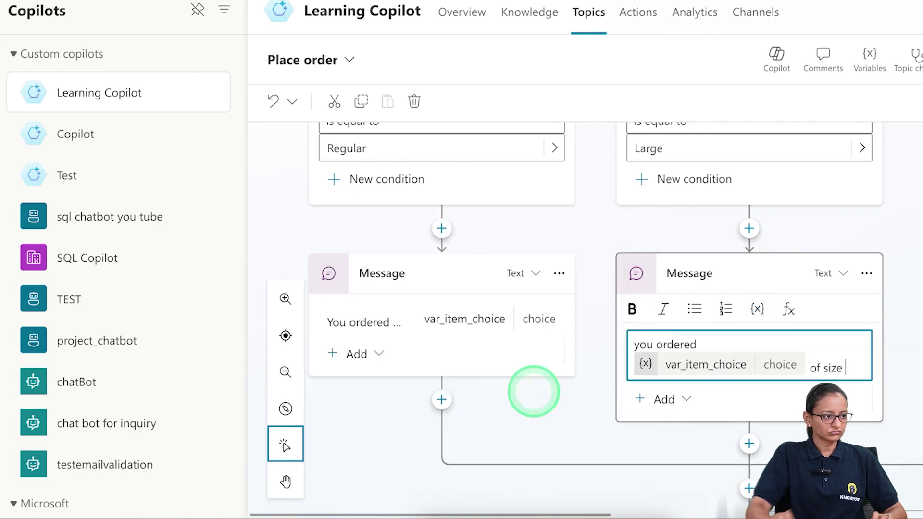
click(759, 310)
click(429, 477)
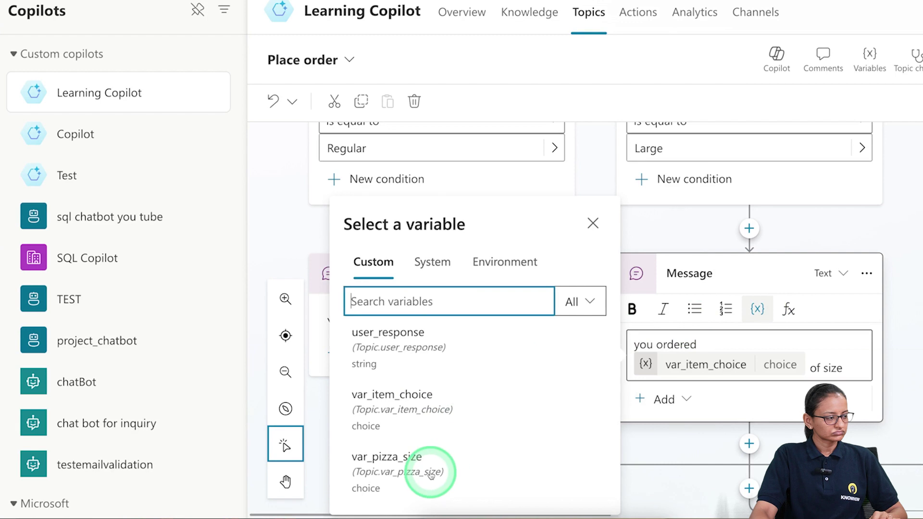
Add a message node after the branches merge, reading "Thank you for the order your order will arrive with in 10 minutes", and save the topic
scroll(547, 371, down, 3)
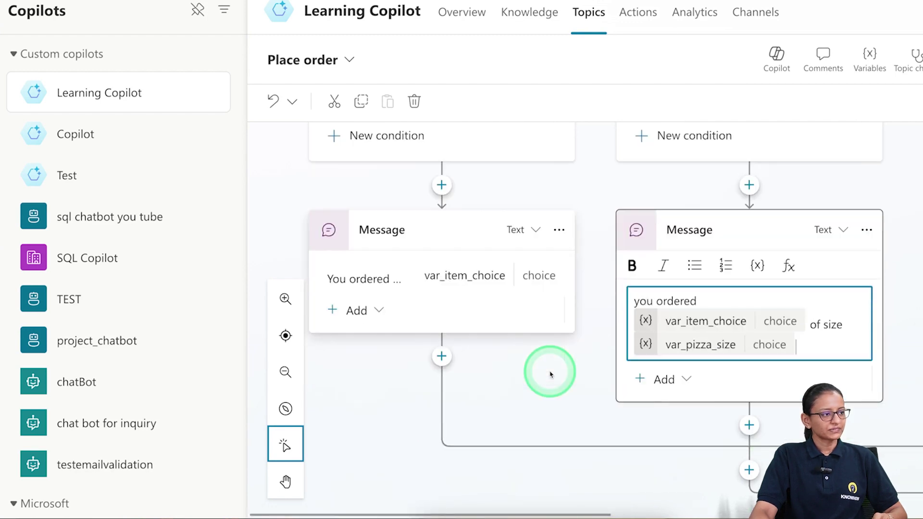
drag(553, 515, 690, 513)
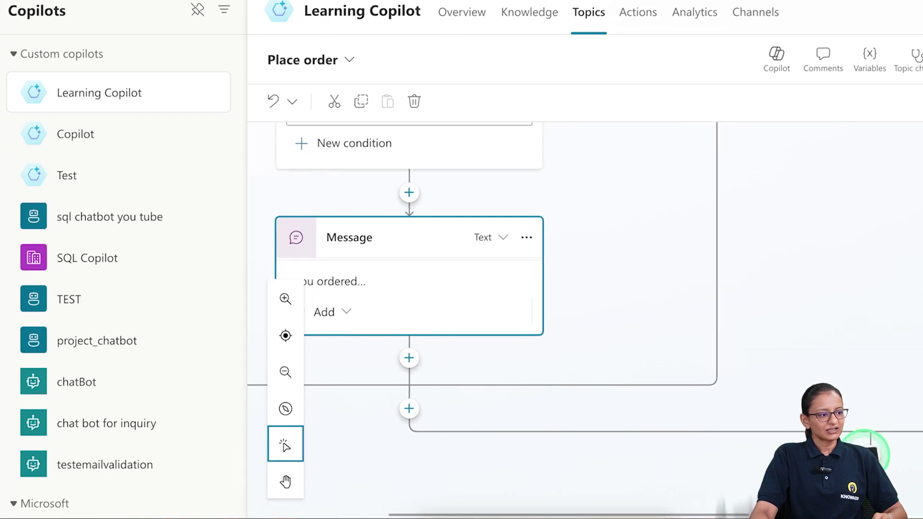
scroll(408, 264, down, 1)
scroll(408, 264, down, 3)
scroll(408, 264, down, 1)
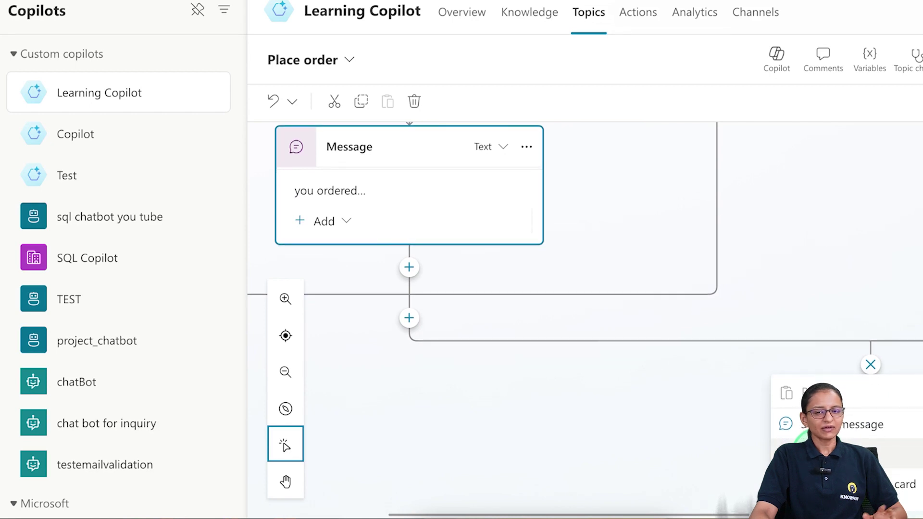
scroll(577, 288, down, 3)
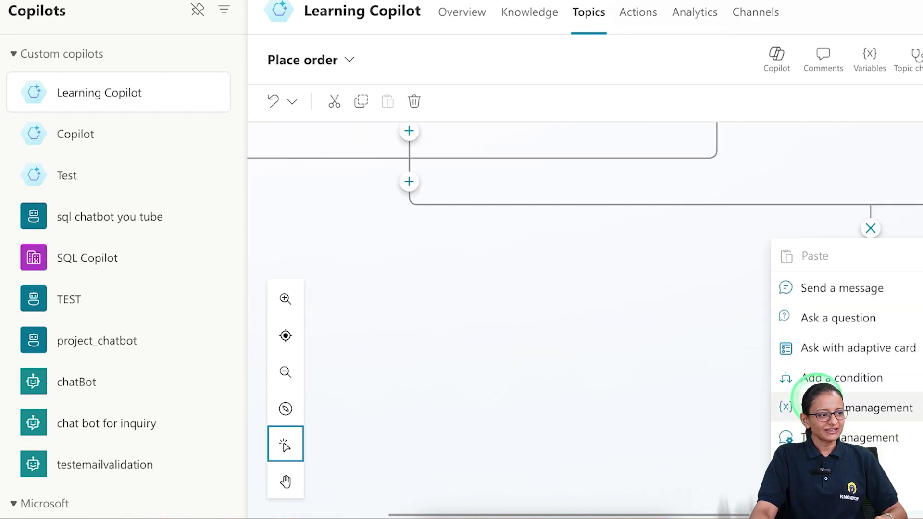
click(828, 294)
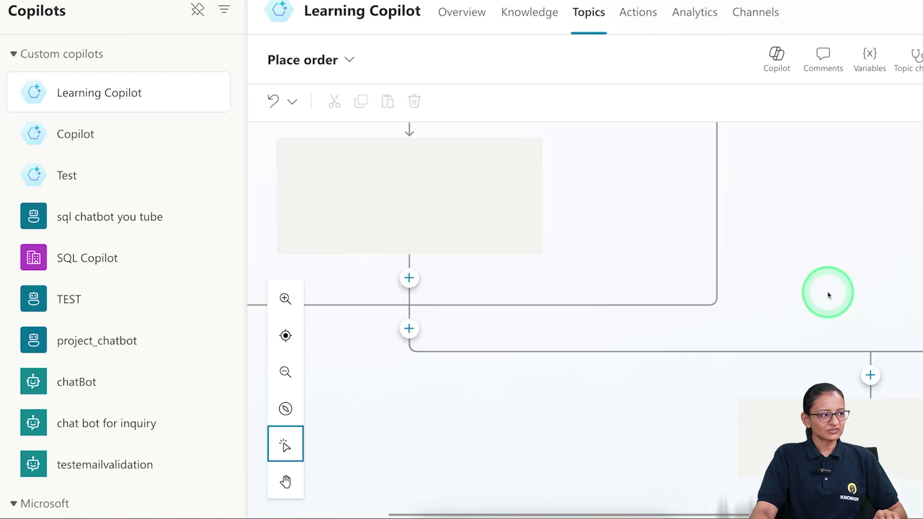
text(Thank you for the order your order will arrive)
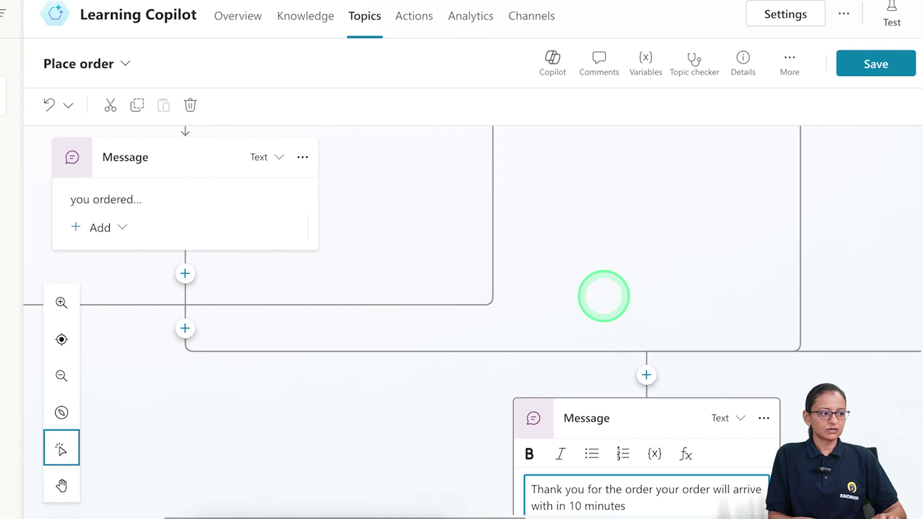
click(437, 433)
scroll(435, 434, down, 2)
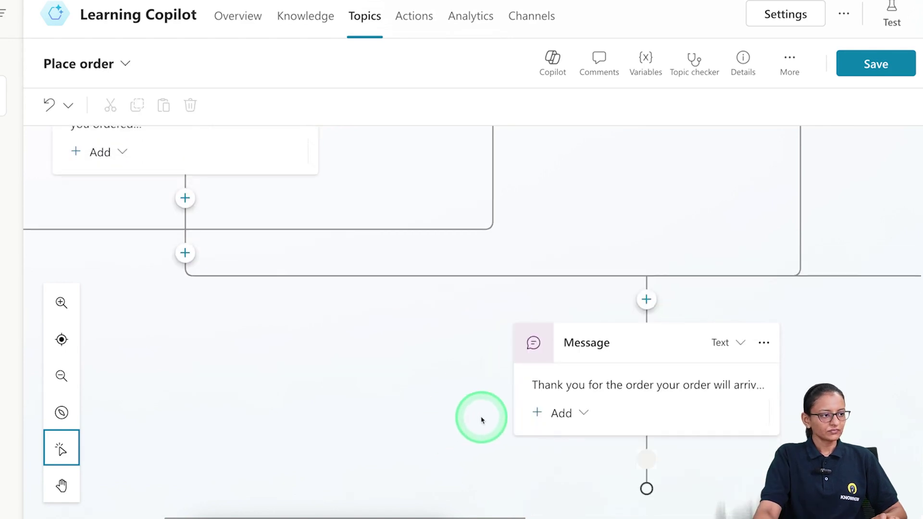
click(869, 63)
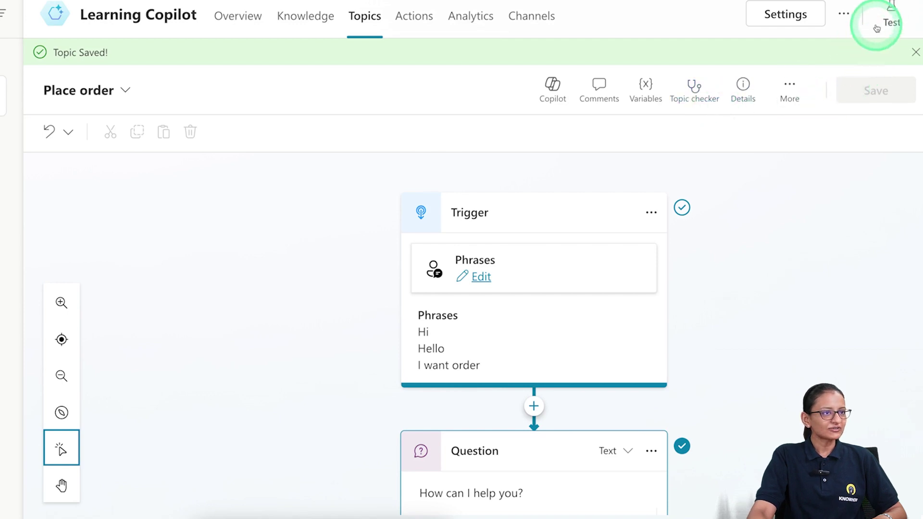
Start a new test conversation with the copilot and send the trigger phrase "Hi"
click(891, 9)
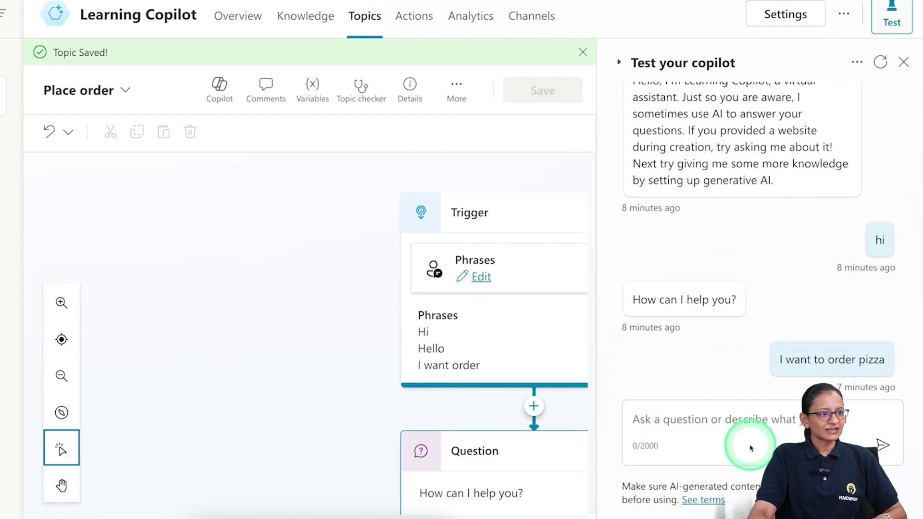
click(879, 62)
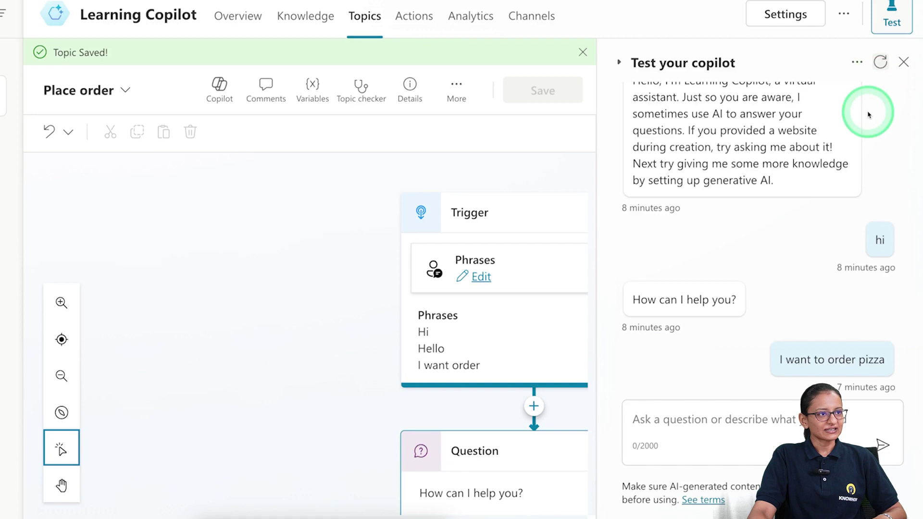
click(668, 420)
text(Hi)
key(Return)
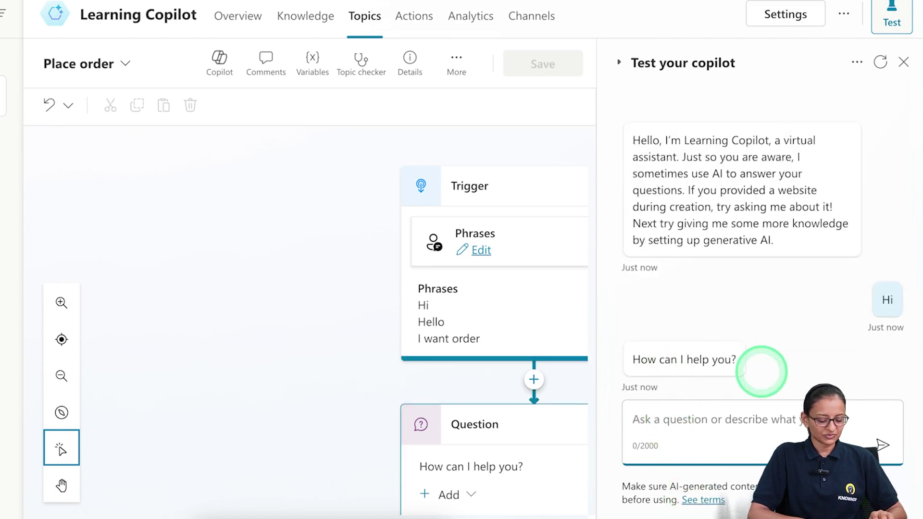
Reply "I want to order" in the test chat and choose Pizza as the item
text(I want to order)
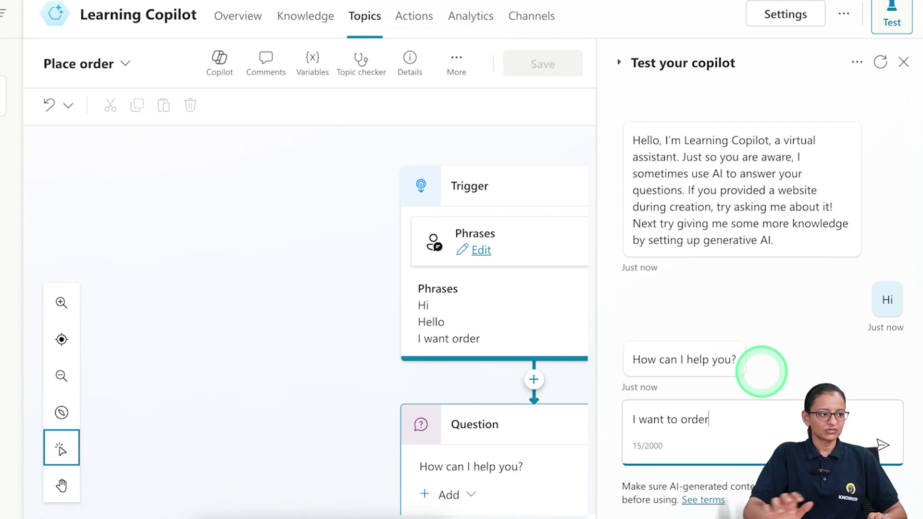
key(Return)
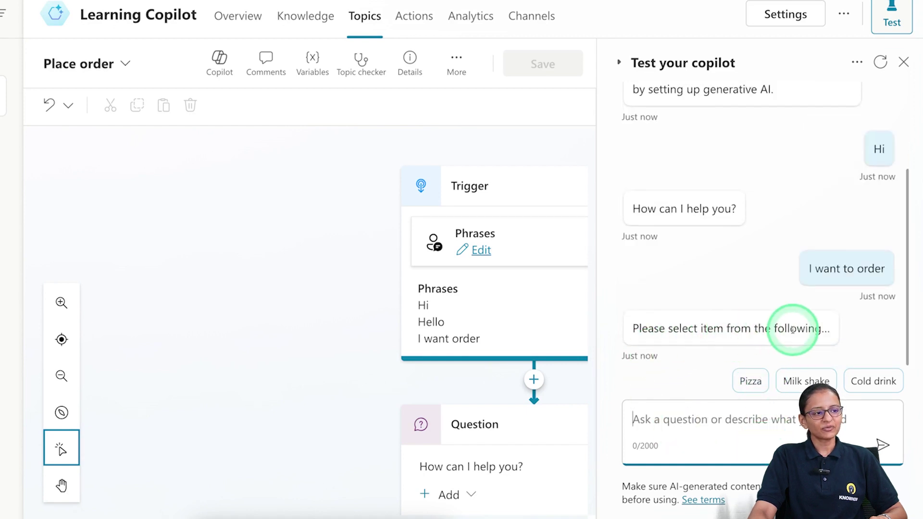
click(753, 387)
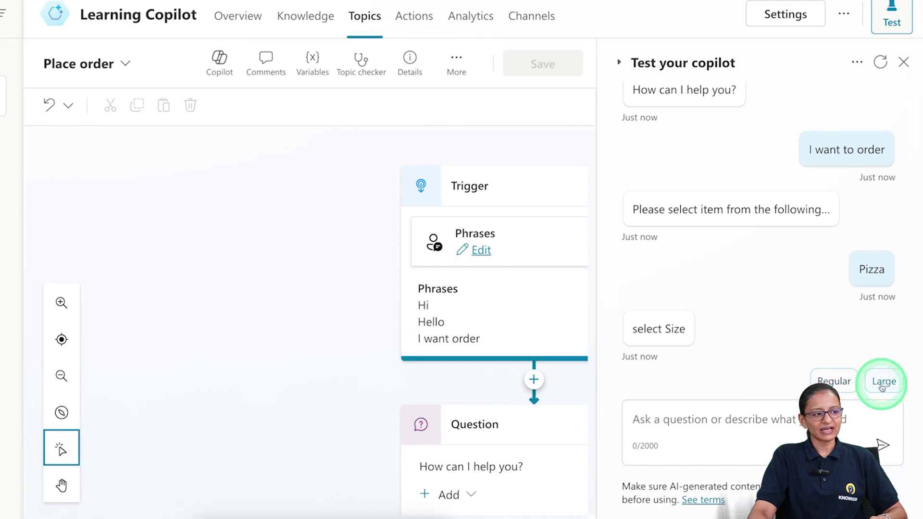
Answer the size question with the abbreviation "Reg", and choose the Regular option when the question is repeated
click(682, 421)
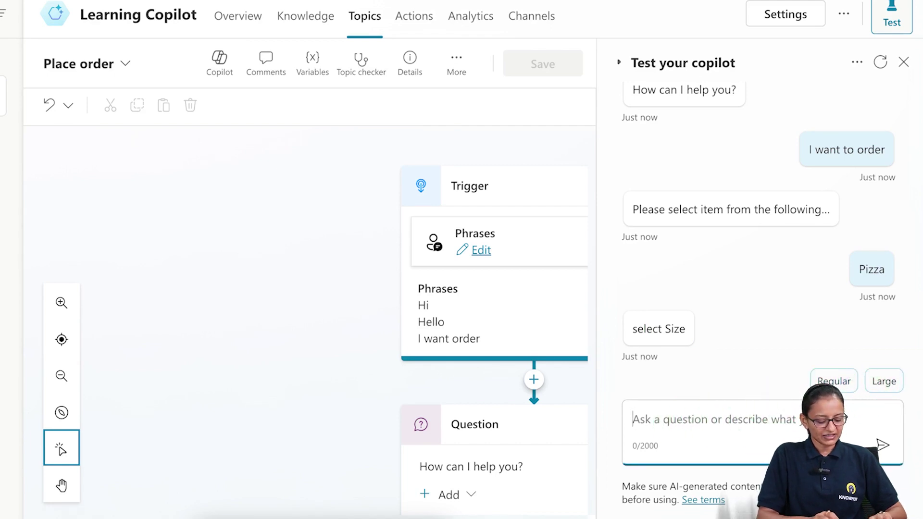
text(Reg)
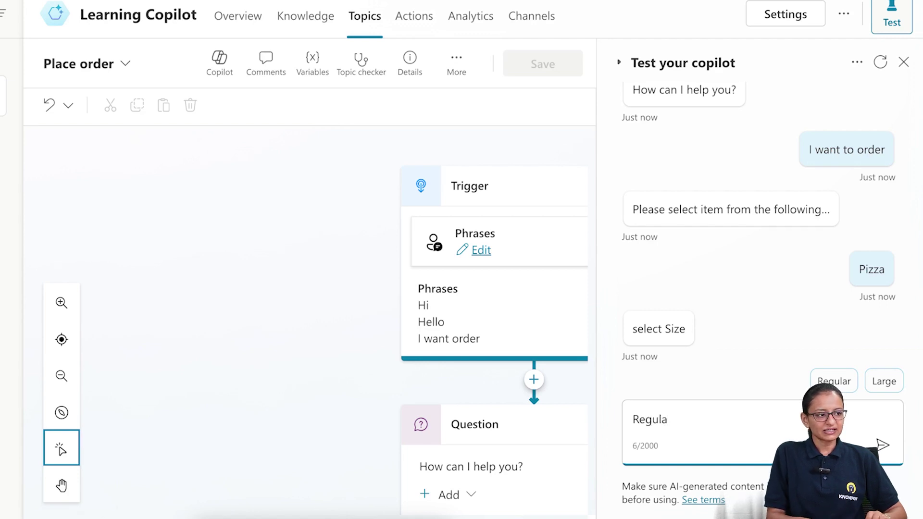
key(Return)
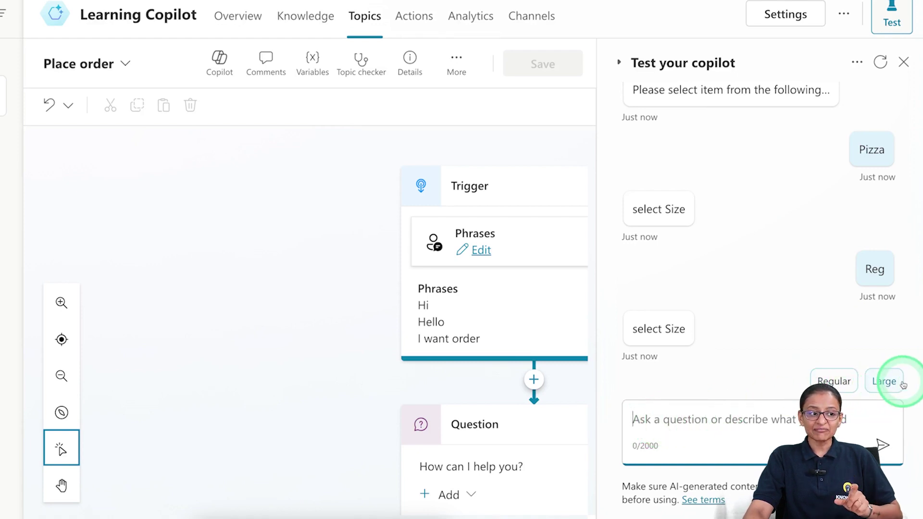
click(835, 382)
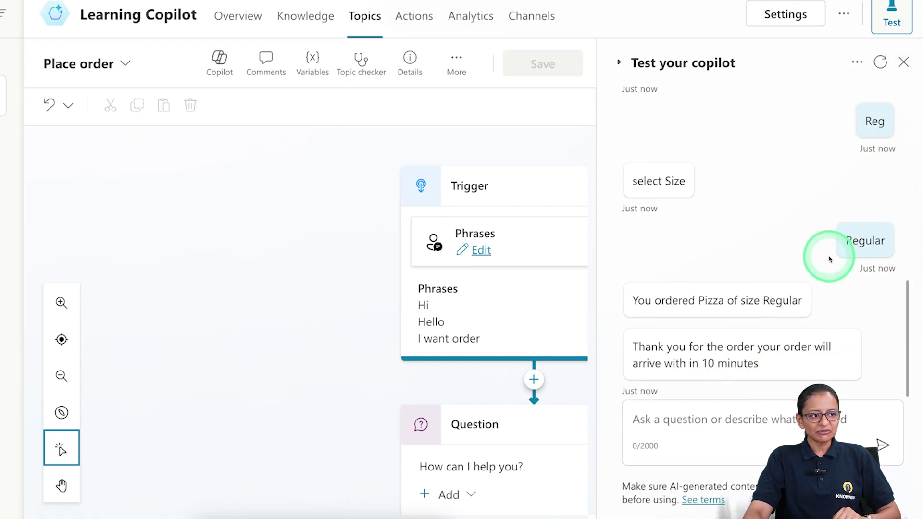
scroll(835, 281, up, 1)
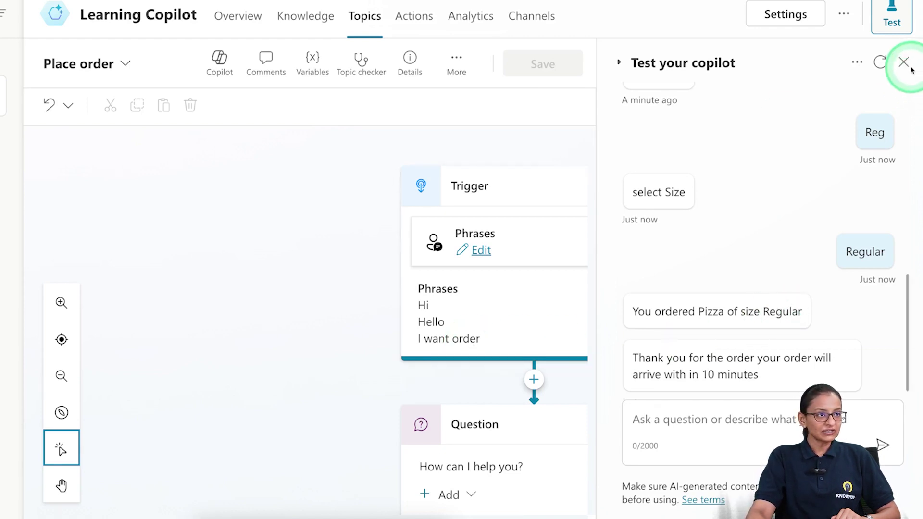
Open the synonyms of the Regular option in the pizza size question and add "Reg" and "reg"
scroll(462, 368, down, 5)
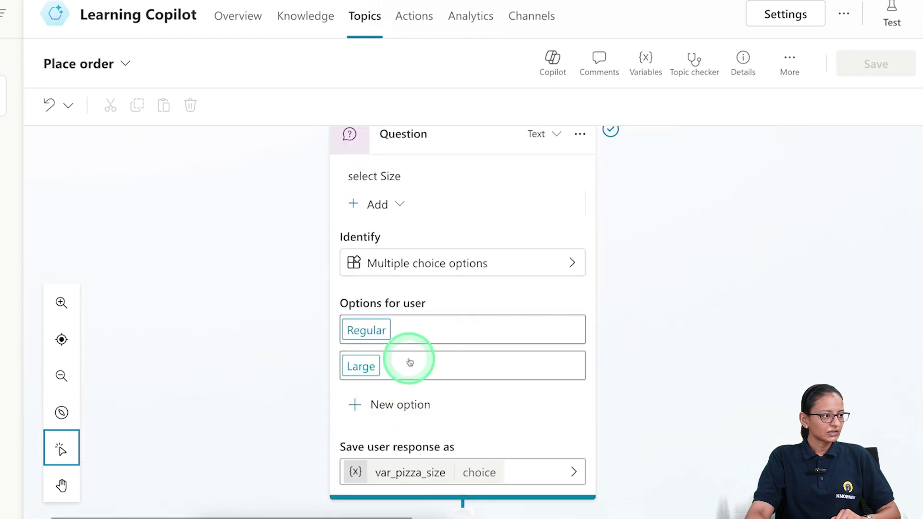
click(543, 325)
click(541, 330)
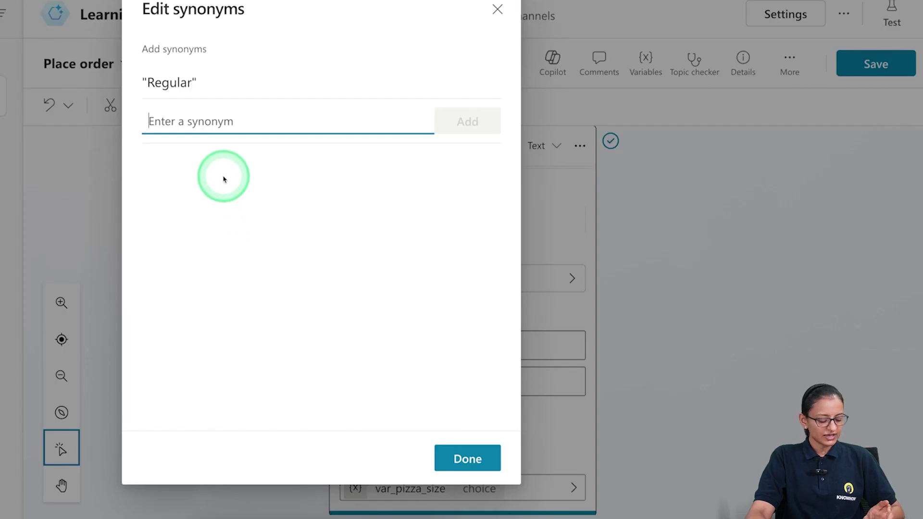
text(R)
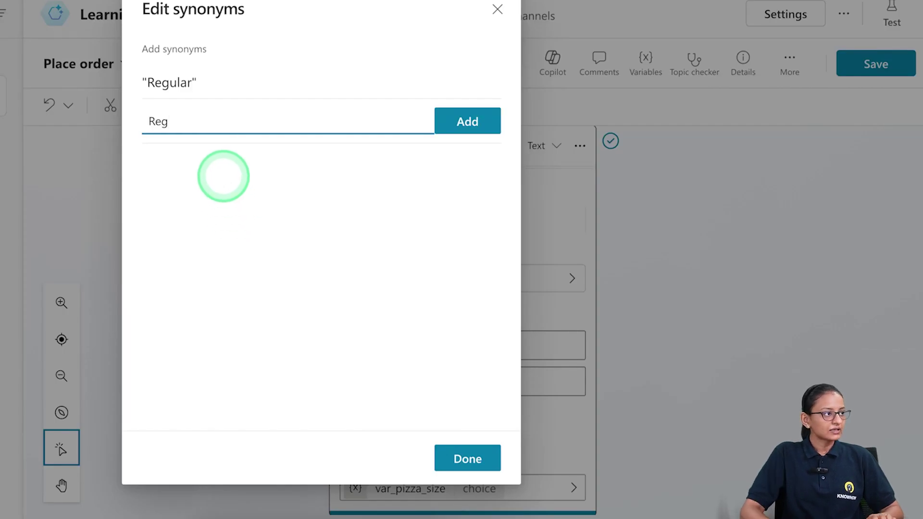
text(eg)
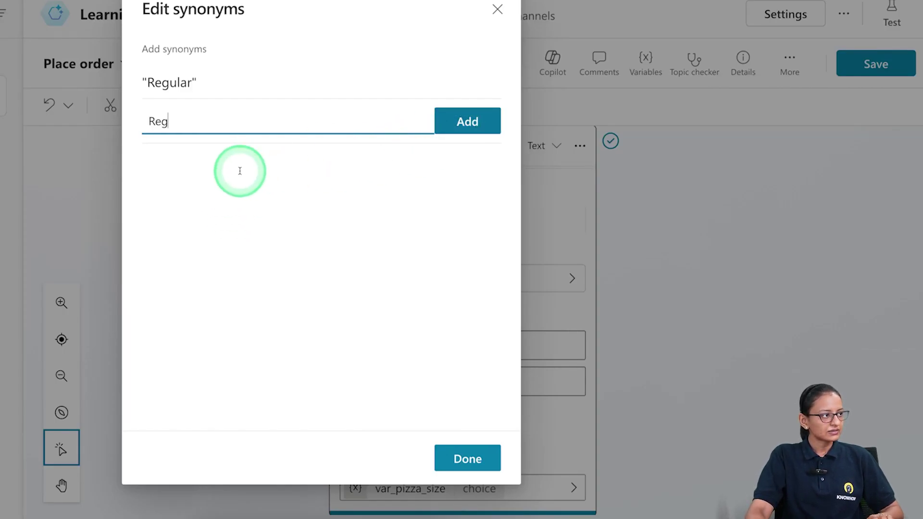
key(Return)
text(r)
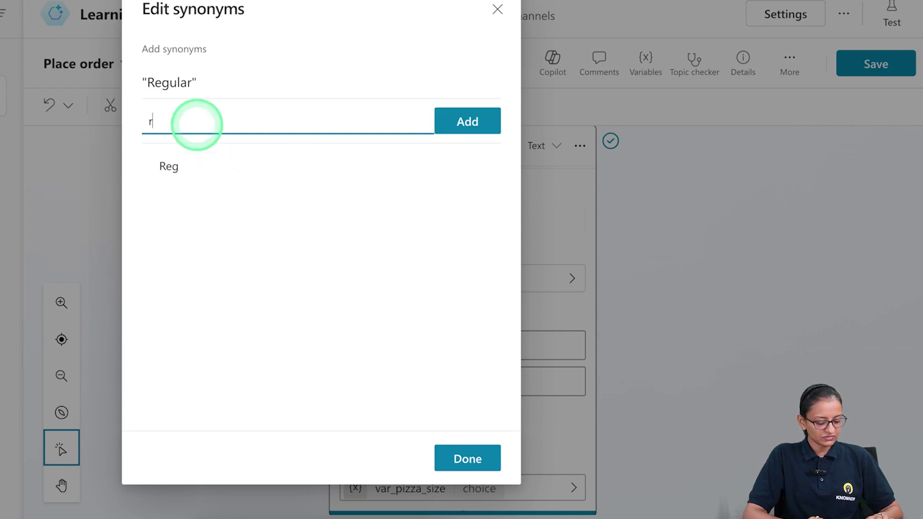
text(eg)
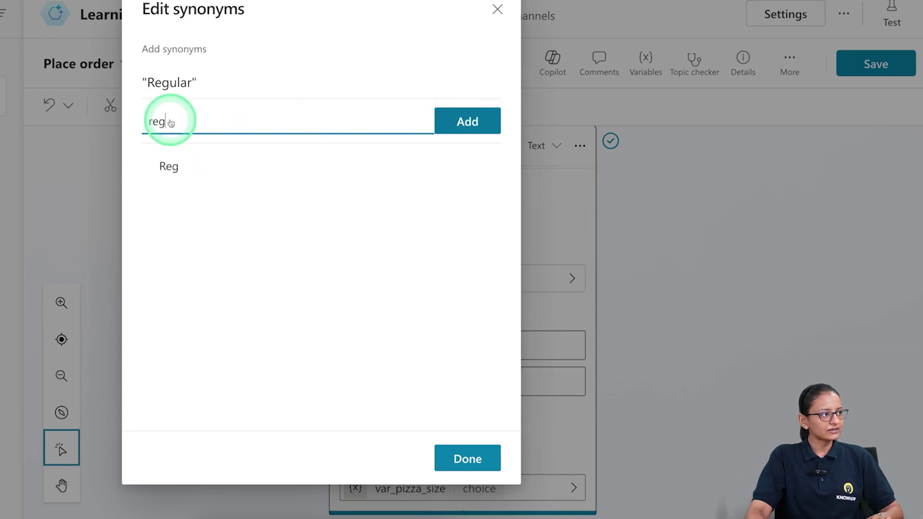
key(Return)
Add "R" and "r" as further synonyms for the Regular option and finish editing its synonyms
click(178, 178)
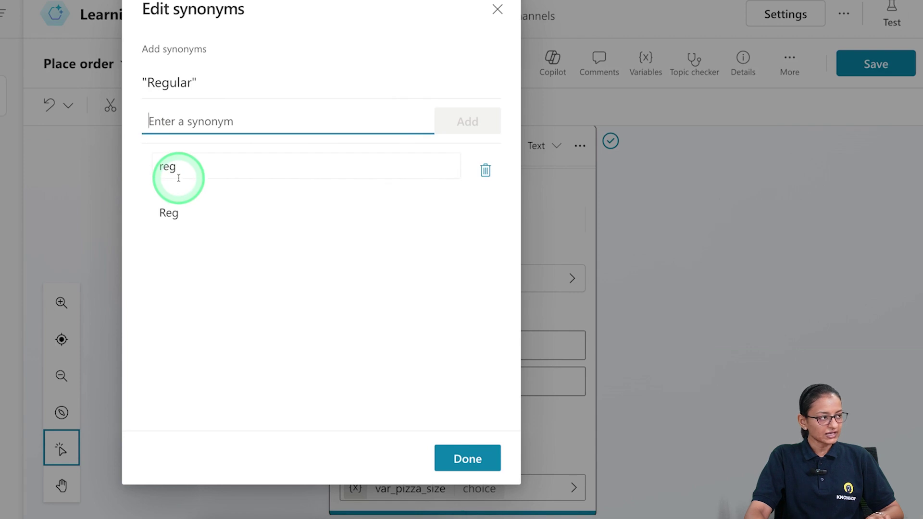
text(R)
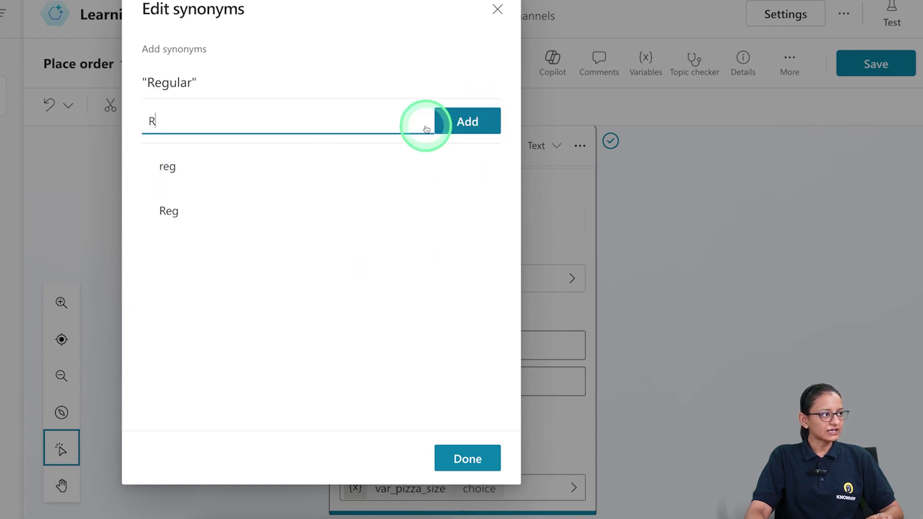
key(Return)
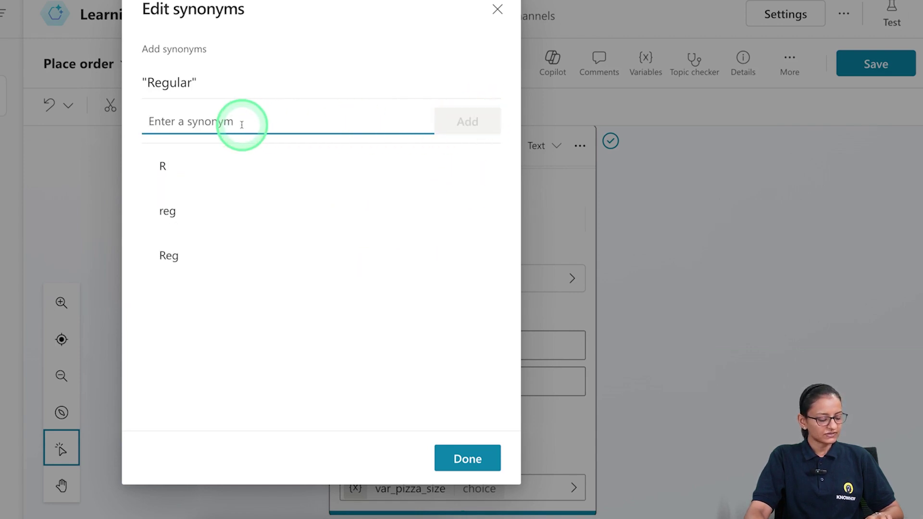
text(r)
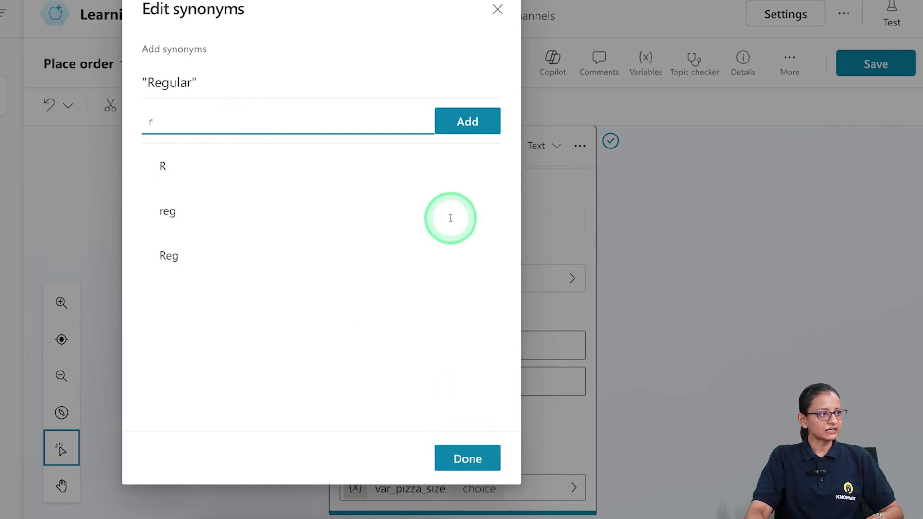
click(467, 123)
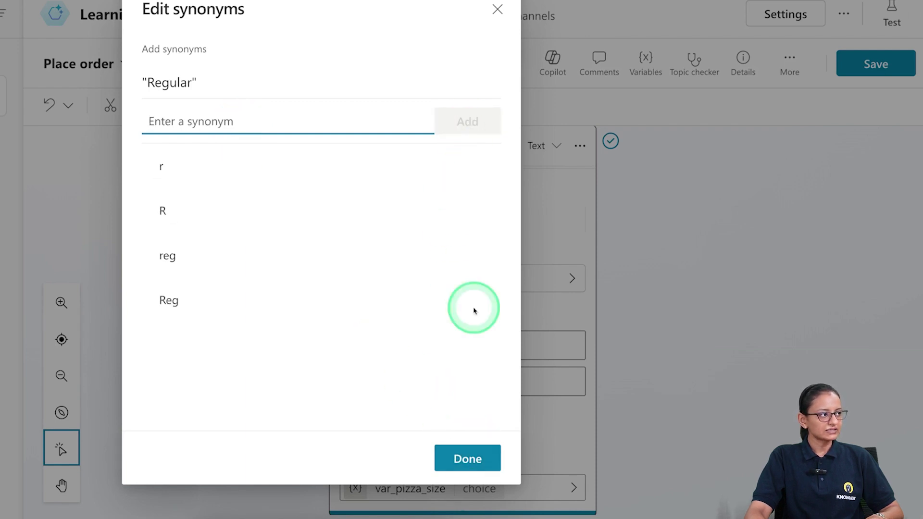
click(467, 459)
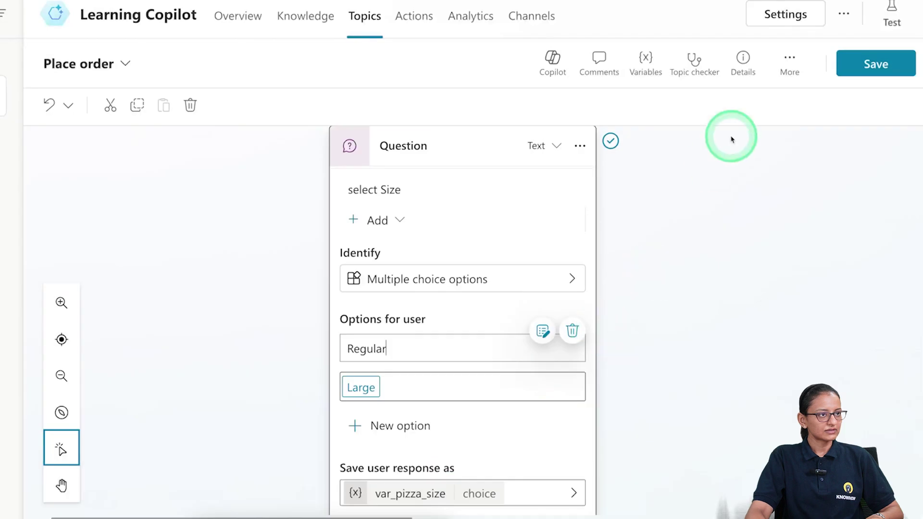
Save the Place order topic and start a new test conversation with the greeting "Hi"
click(876, 63)
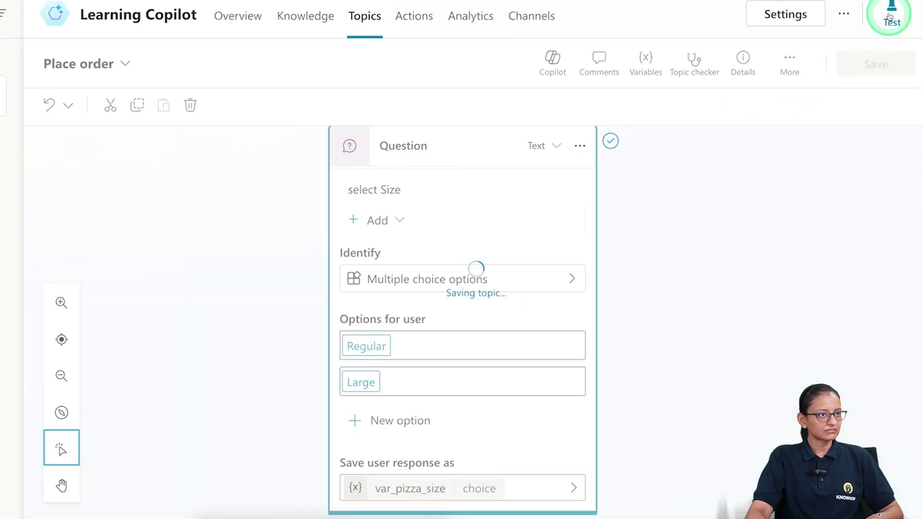
click(869, 27)
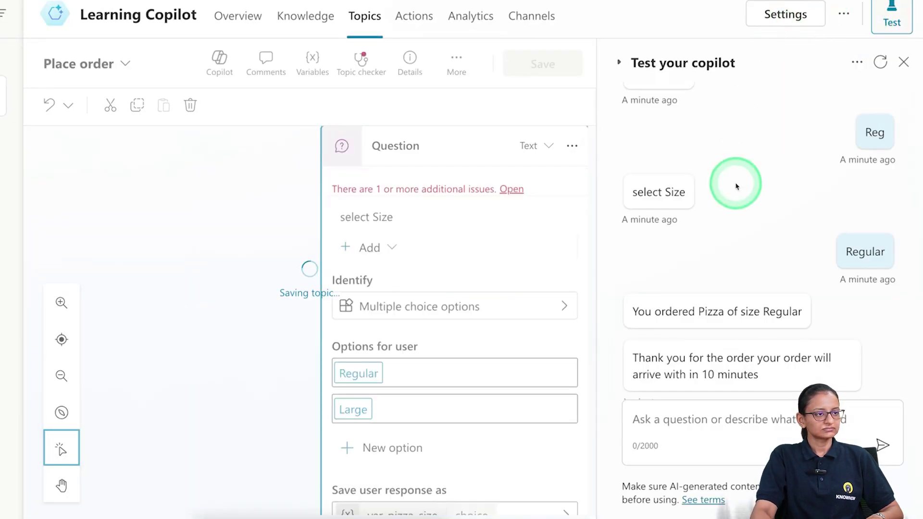
click(880, 63)
text(Hi)
key(Return)
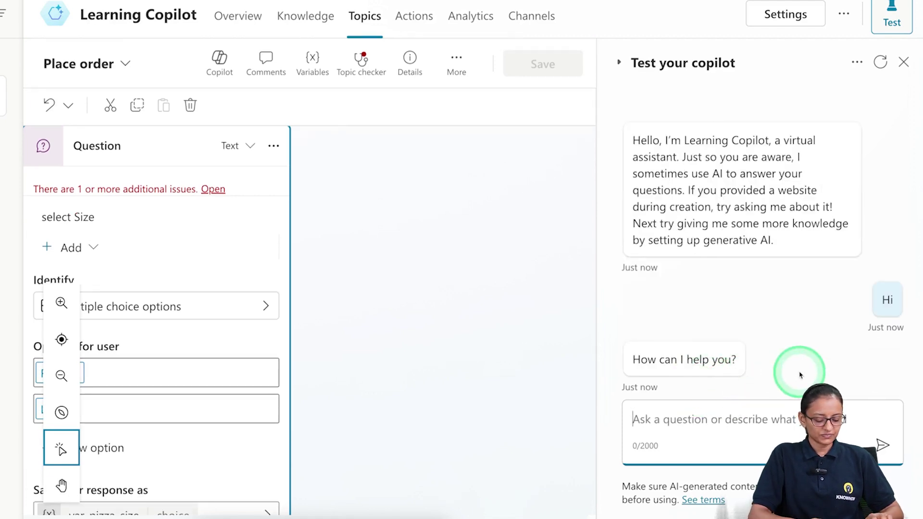
Reply "I want to order" in the restarted test chat and choose Pizza as the item
text(I want to)
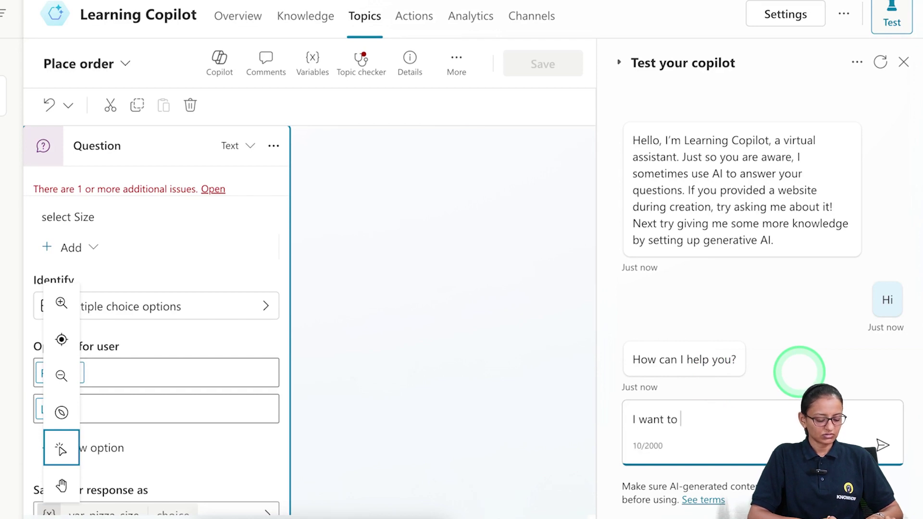
text( order)
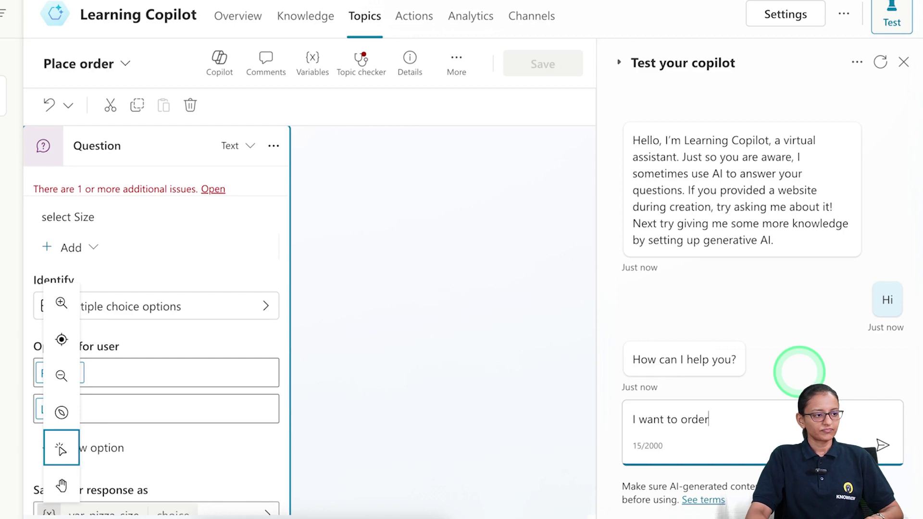
click(882, 445)
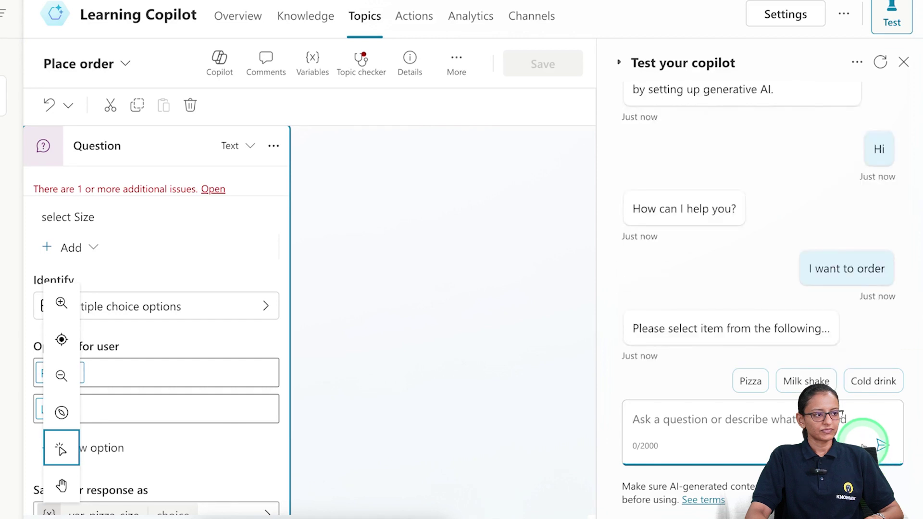
click(750, 381)
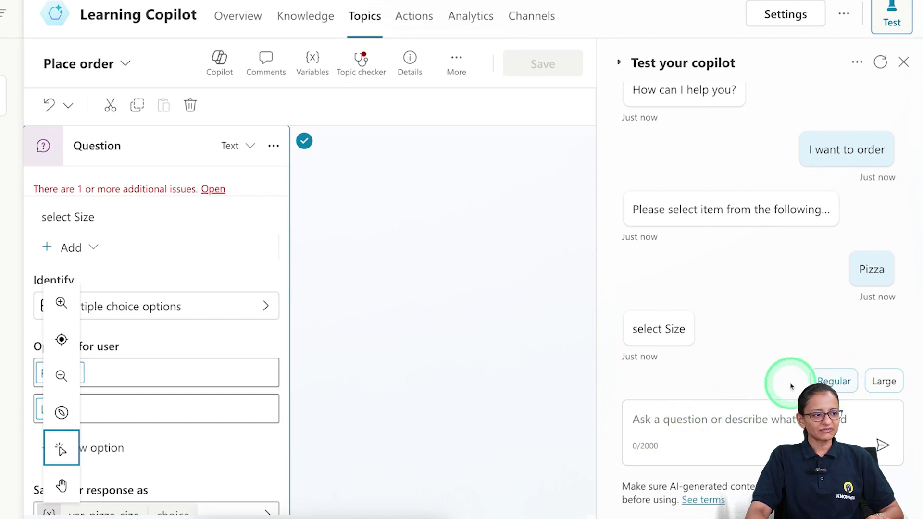
Answer the pizza size question in the test chat with the synonym "r"
click(665, 433)
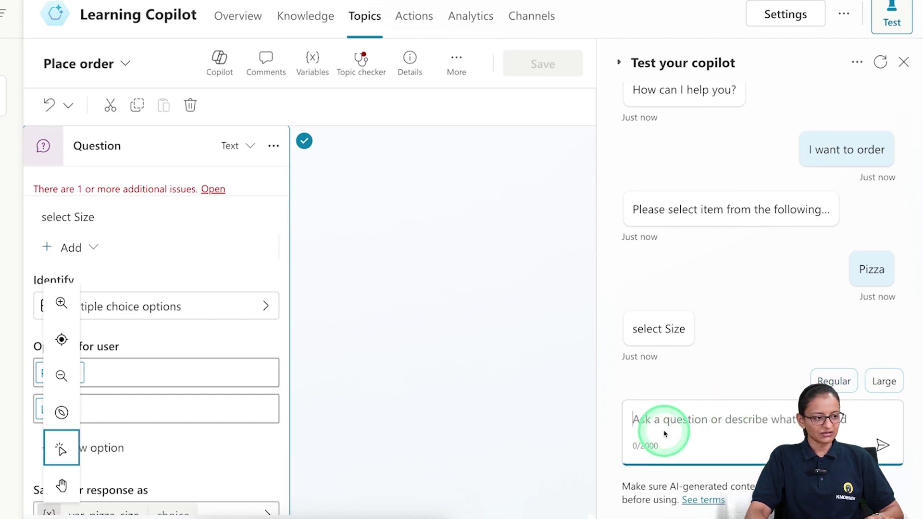
text(r)
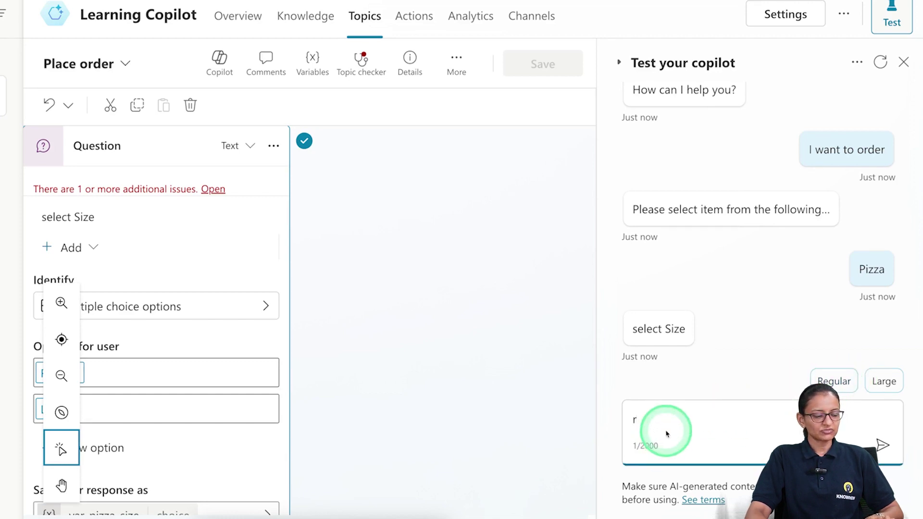
click(882, 446)
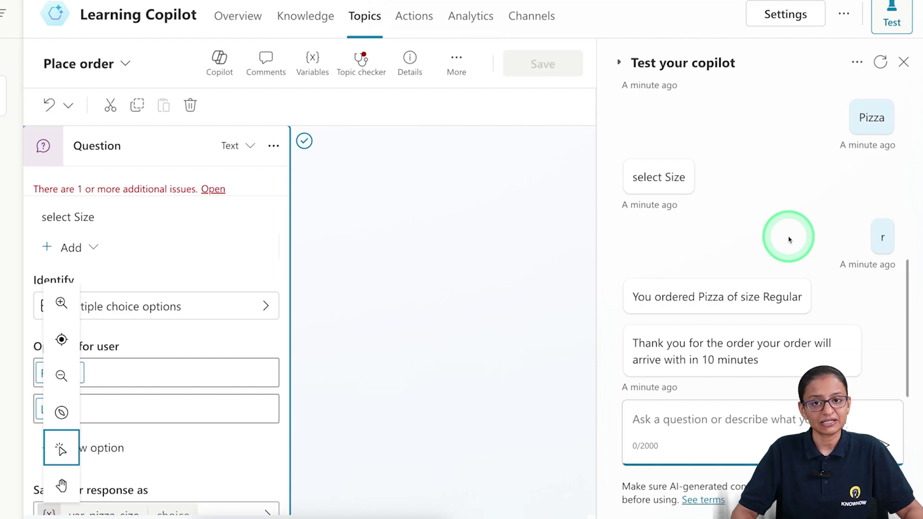
Start a new test conversation, send "hi" and "I want to order", and choose Milk shake as the item
click(880, 61)
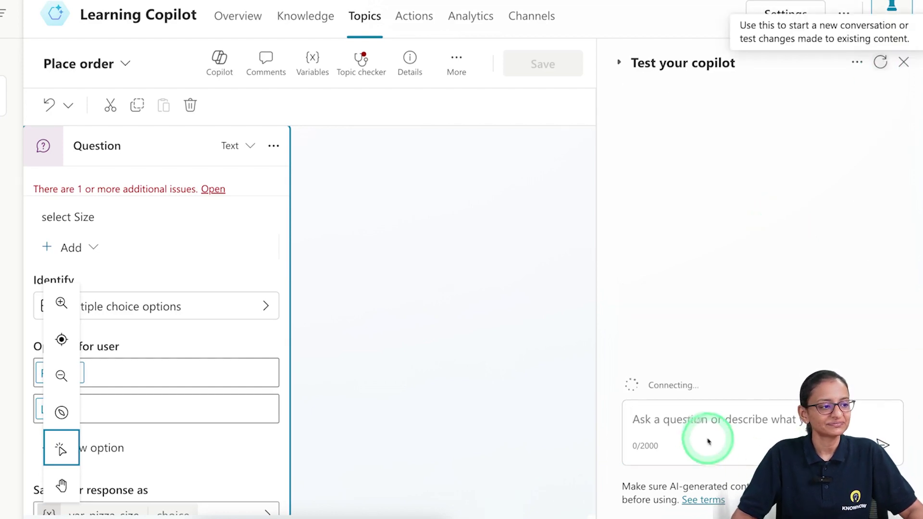
click(686, 422)
text(hi)
key(Return)
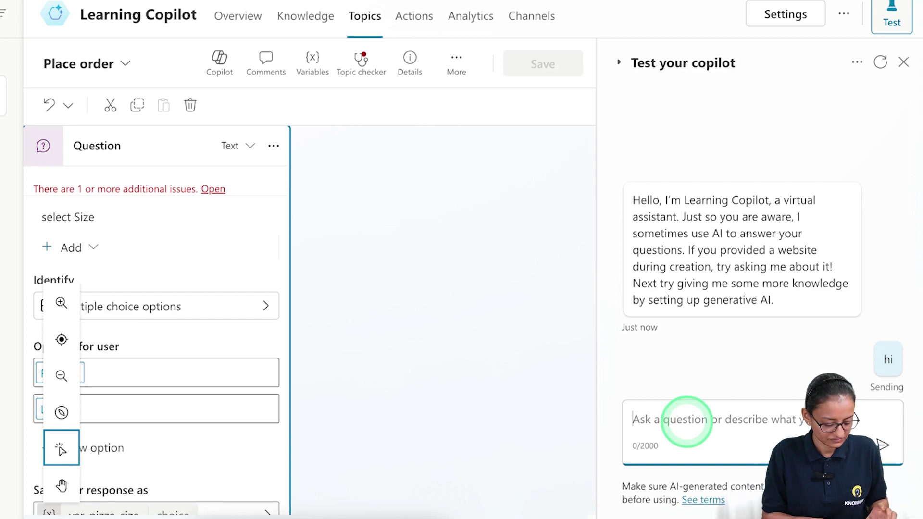
text(I want to order)
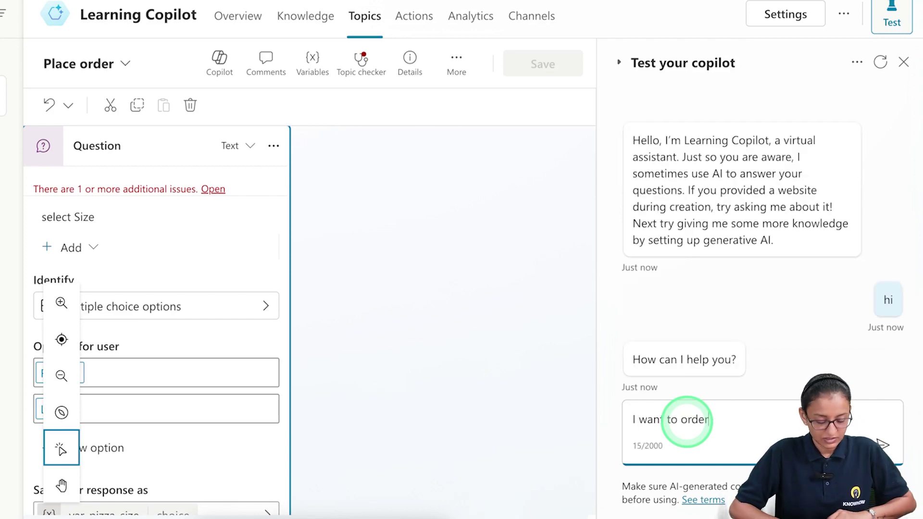
key(Return)
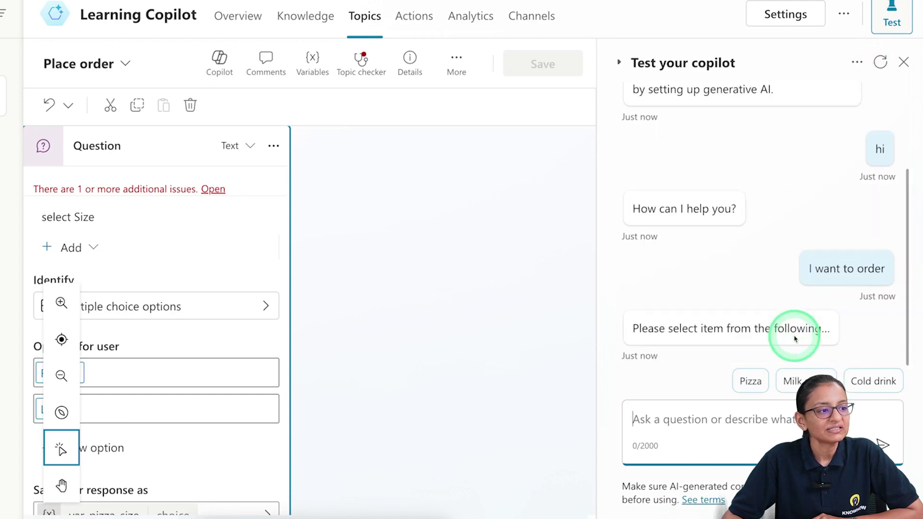
click(792, 382)
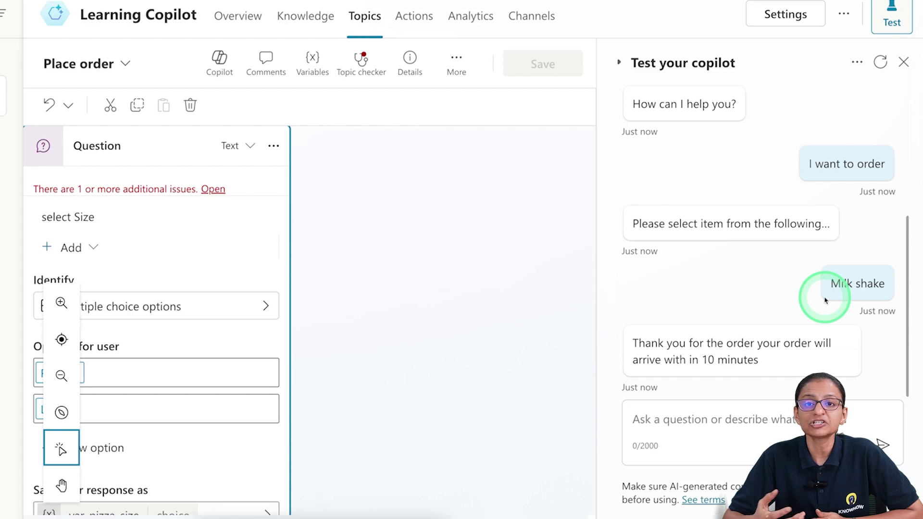
Close the test chat and add a question node directly below the Milk shake condition
click(423, 366)
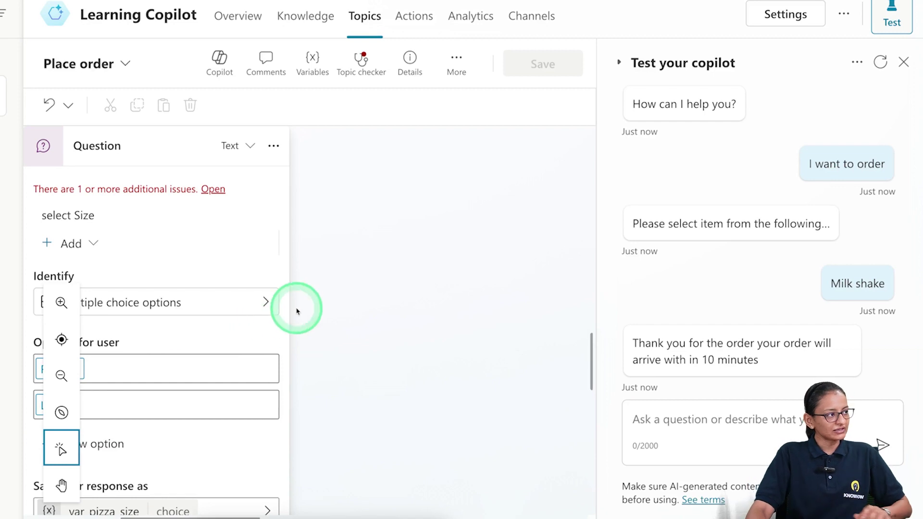
click(903, 62)
drag(474, 514, 372, 513)
scroll(622, 277, up, 10)
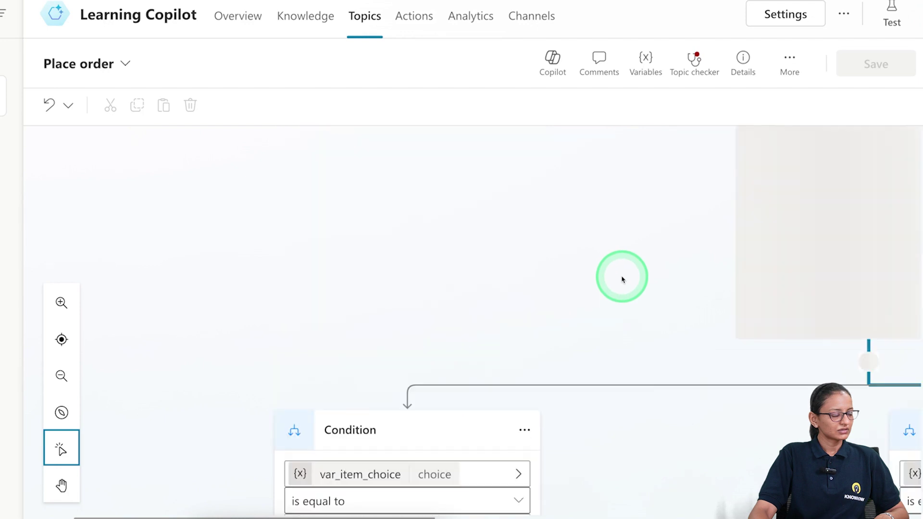
scroll(563, 423, down, 3)
drag(456, 513, 529, 500)
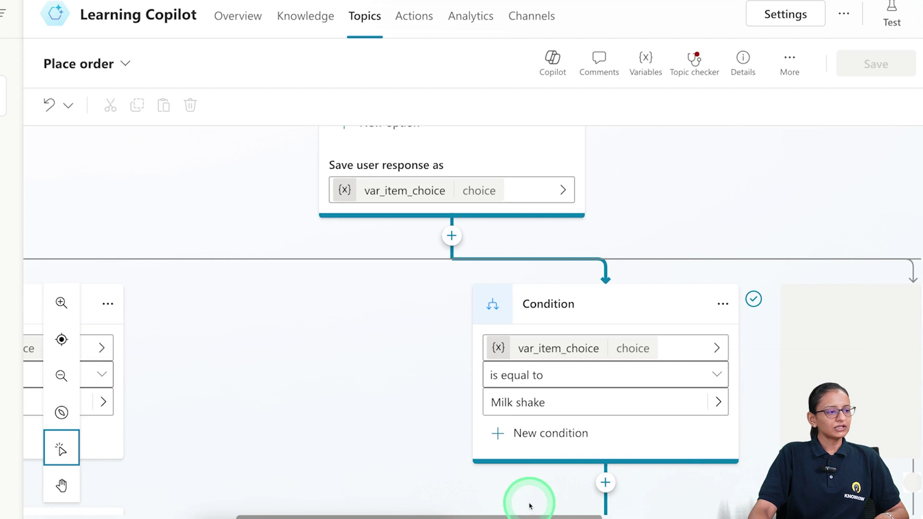
scroll(599, 407, up, 2)
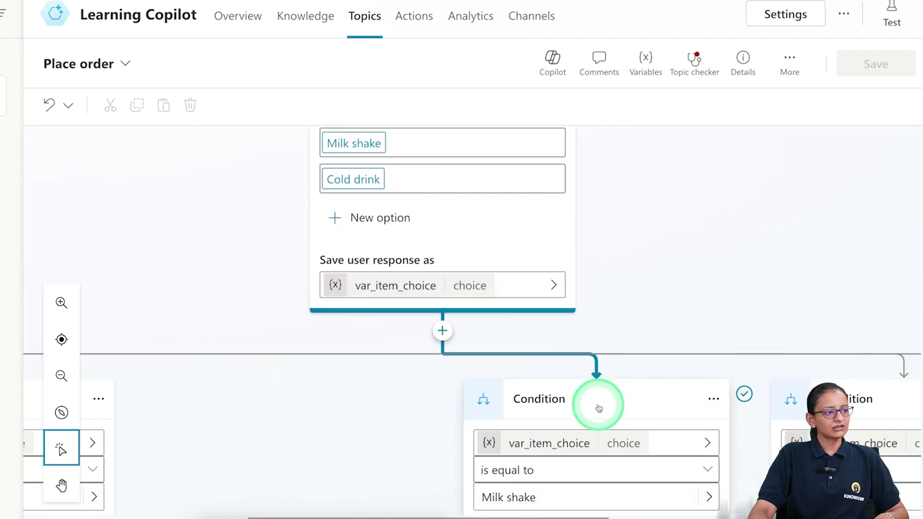
scroll(599, 408, down, 3)
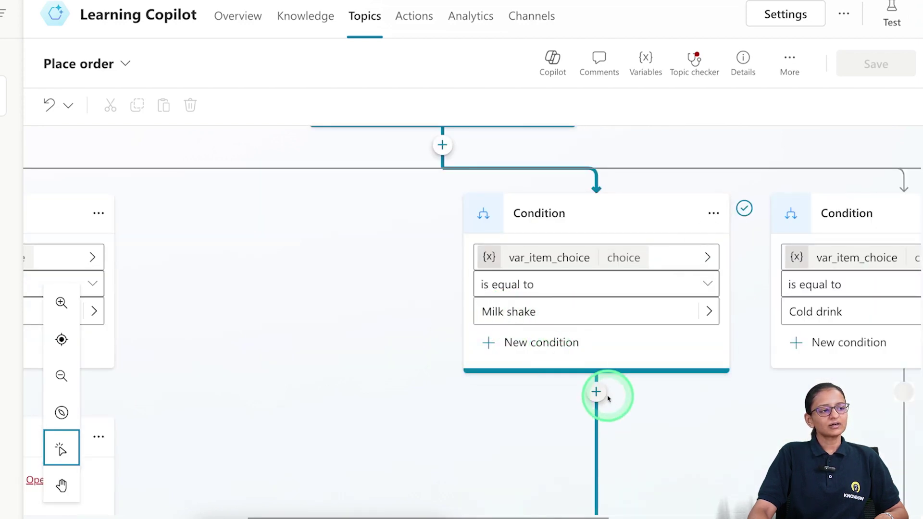
click(595, 393)
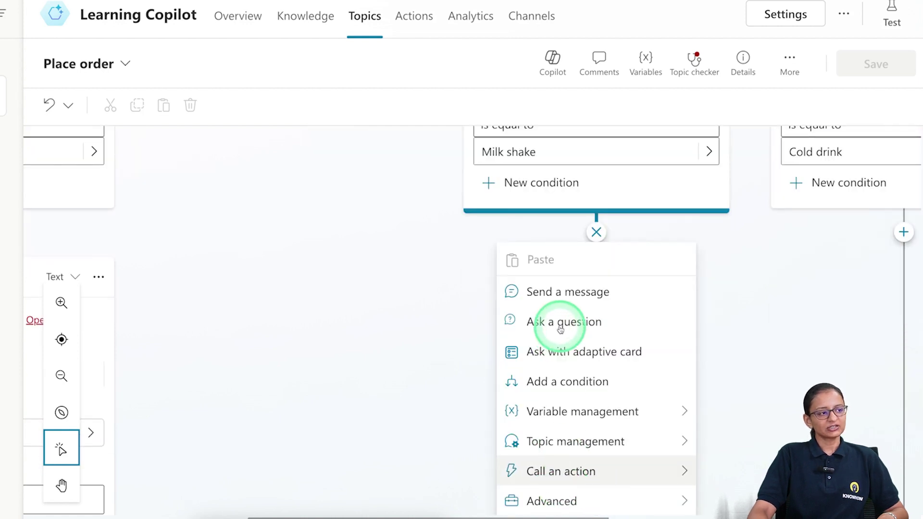
click(560, 329)
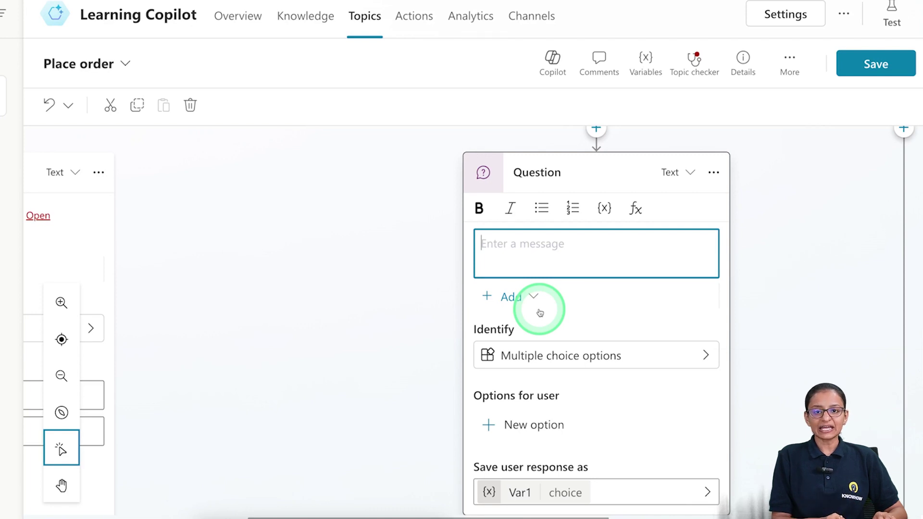
Enter "Please select the type of shake" as the message of the new question
text(Plase)
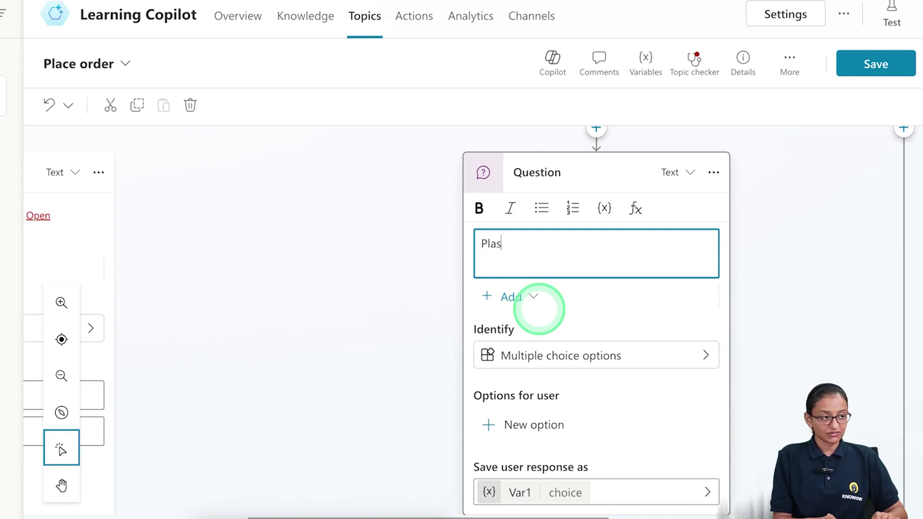
key(BackSpace)
key(BackSpace)
key(BackSpace)
text(ease select the)
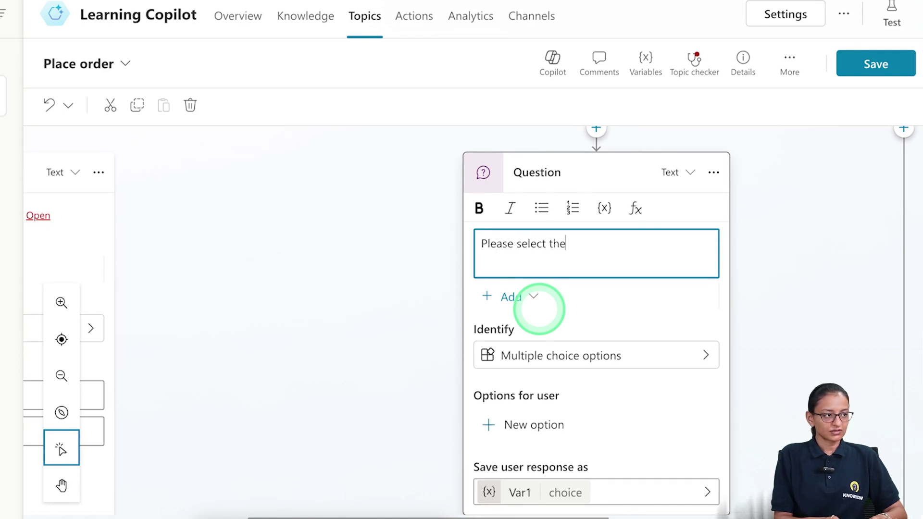
text( type of)
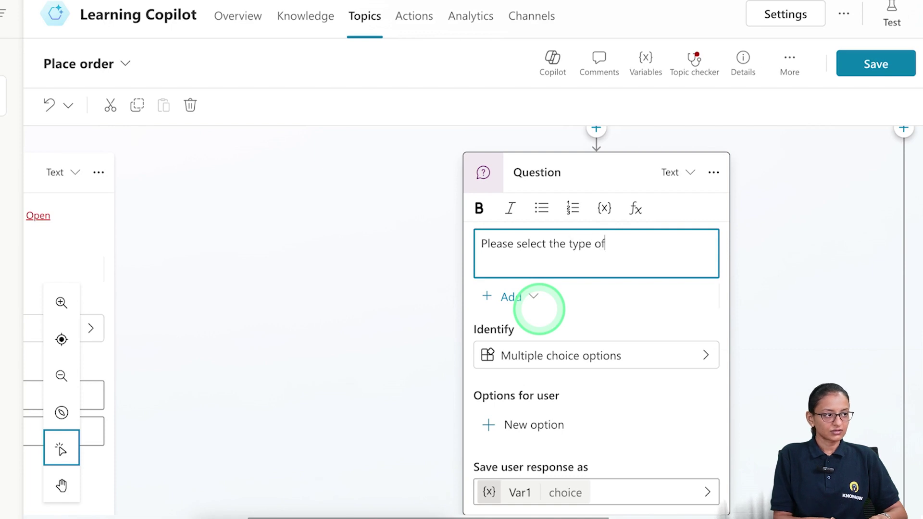
text( shake)
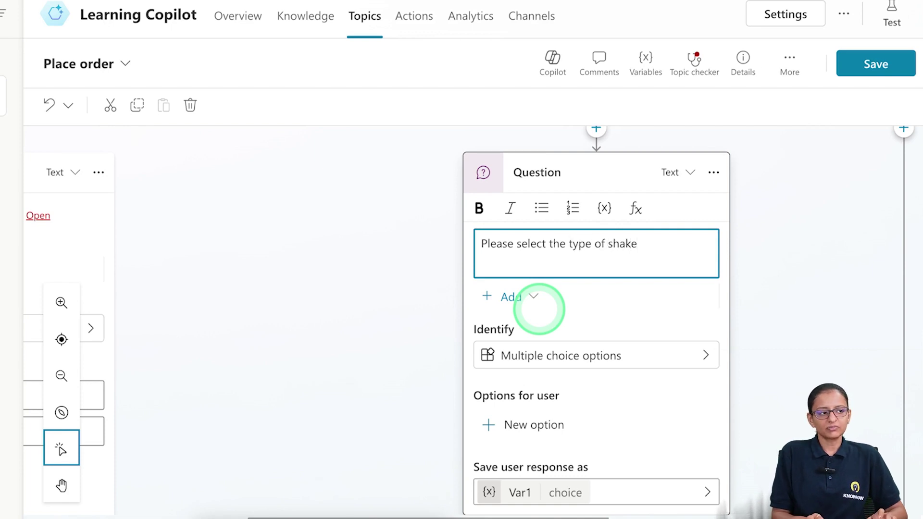
Add "Mango Shake" as the first answer option of the shake type question
click(508, 425)
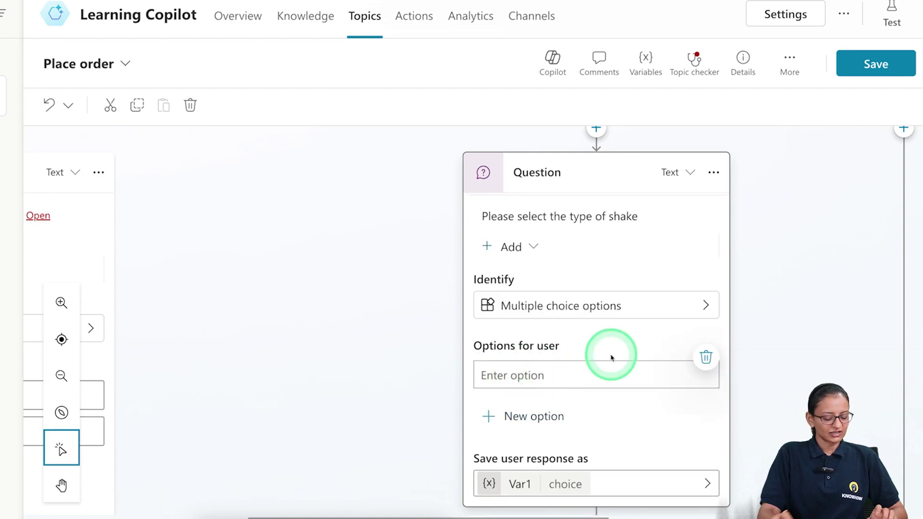
text(Mang)
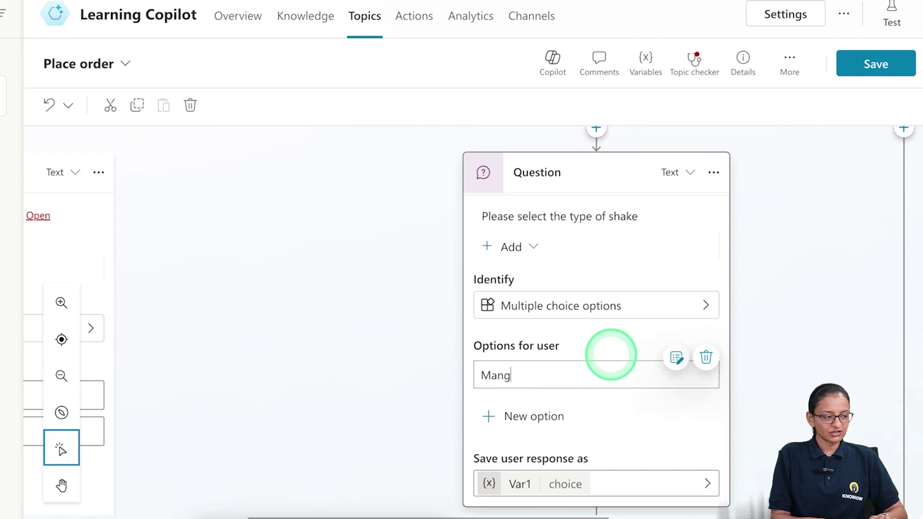
text(o Shake)
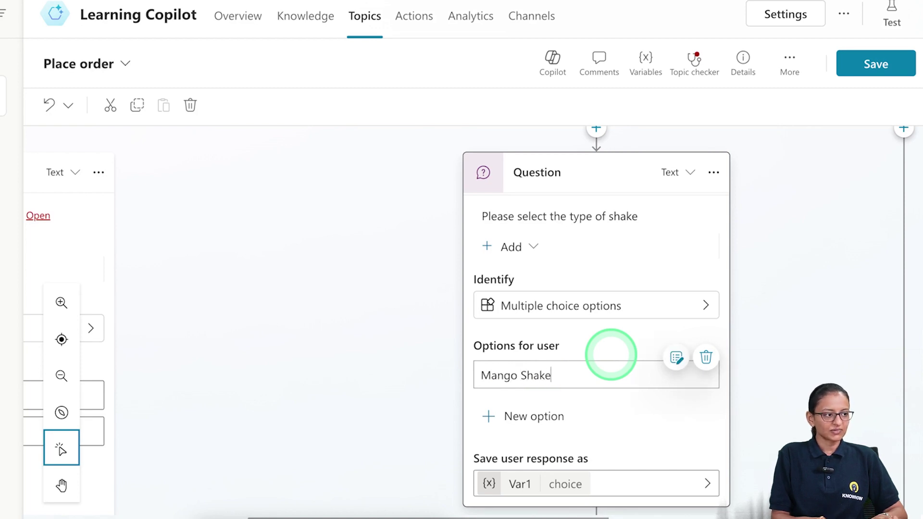
Add the synonyms "mango" and "Mango" to the Mango Shake option and finish editing its synonyms
click(677, 358)
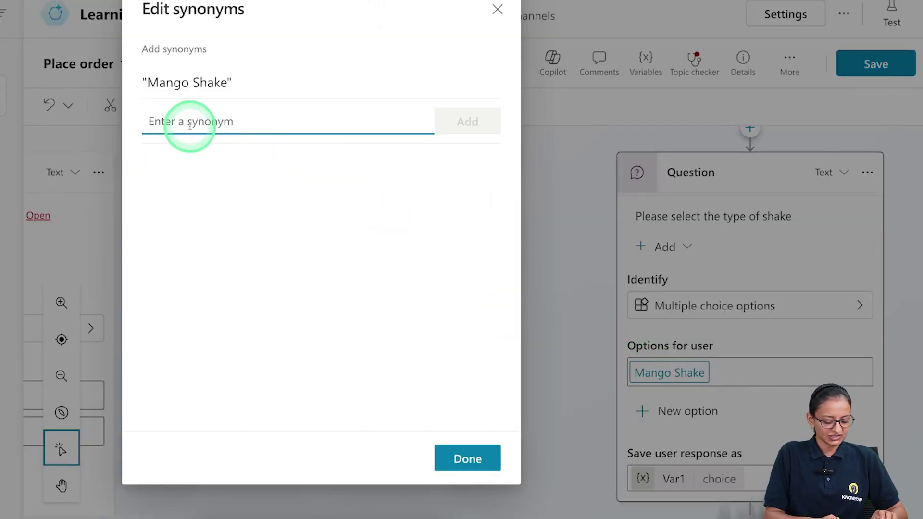
text(mango)
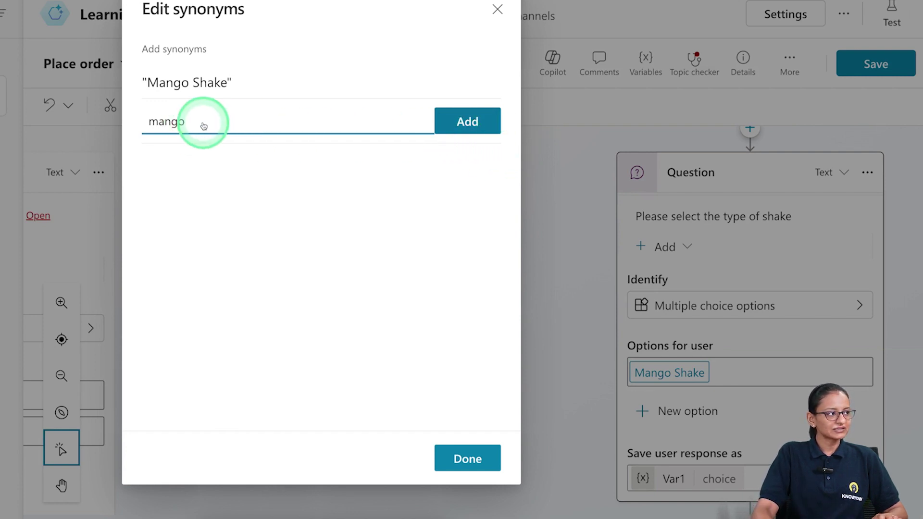
key(Return)
text(m)
key(BackSpace)
text(Mango)
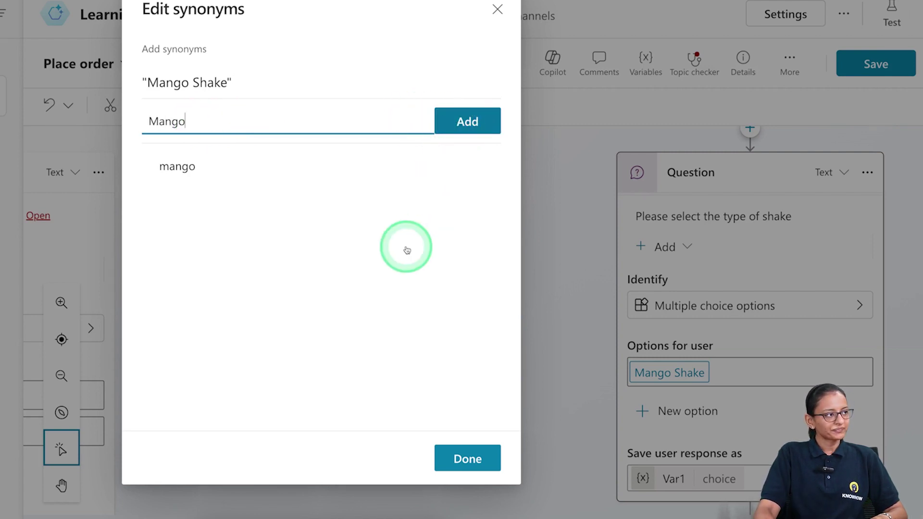
key(Return)
click(467, 461)
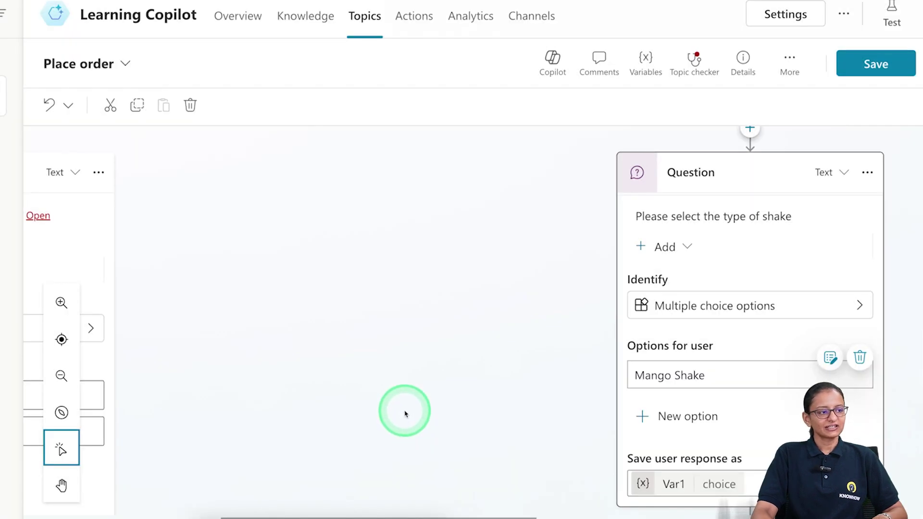
Add "chiku shake" as the second answer option of the shake type question
click(725, 375)
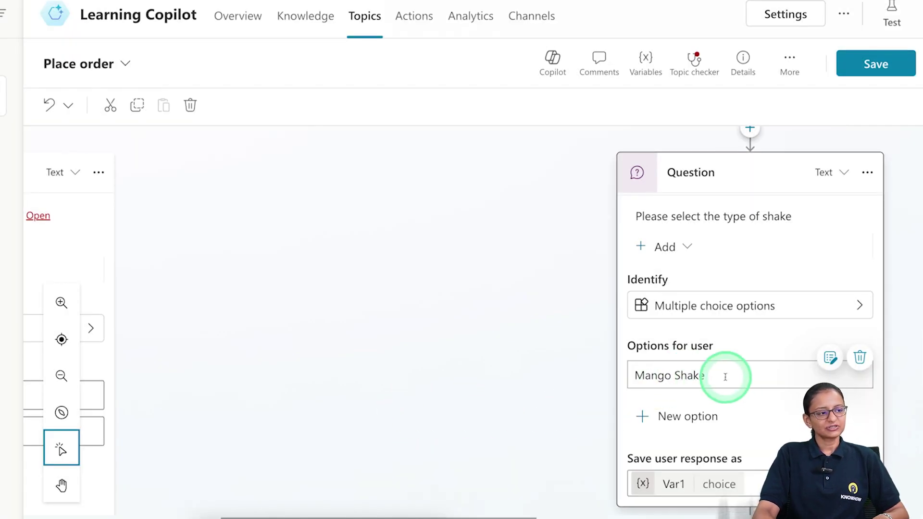
click(682, 425)
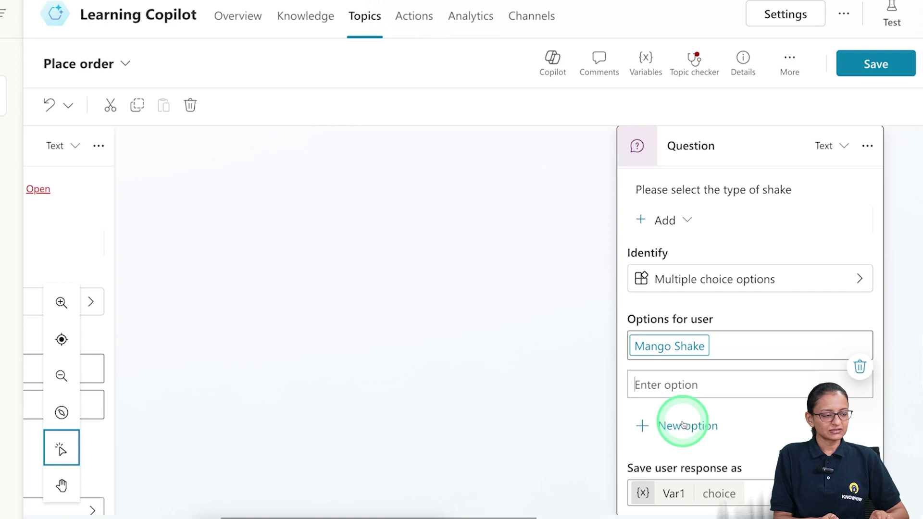
text(chik)
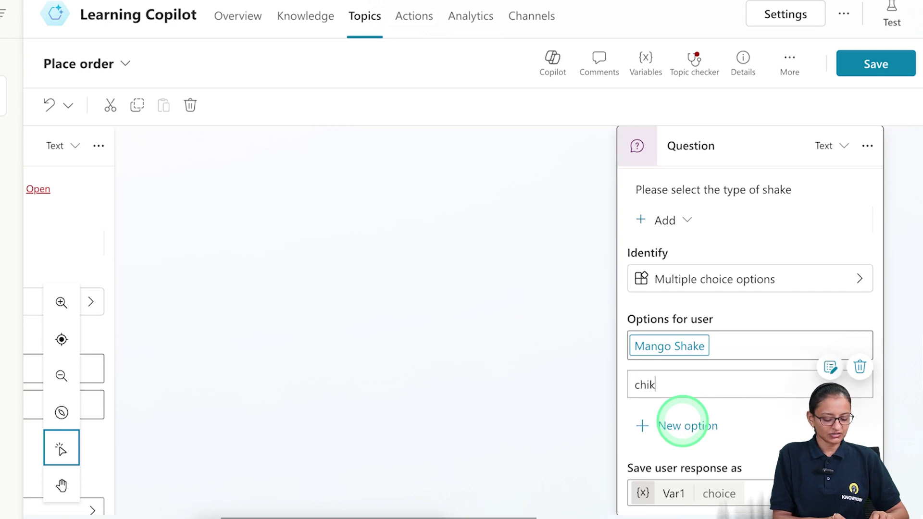
text(u shake)
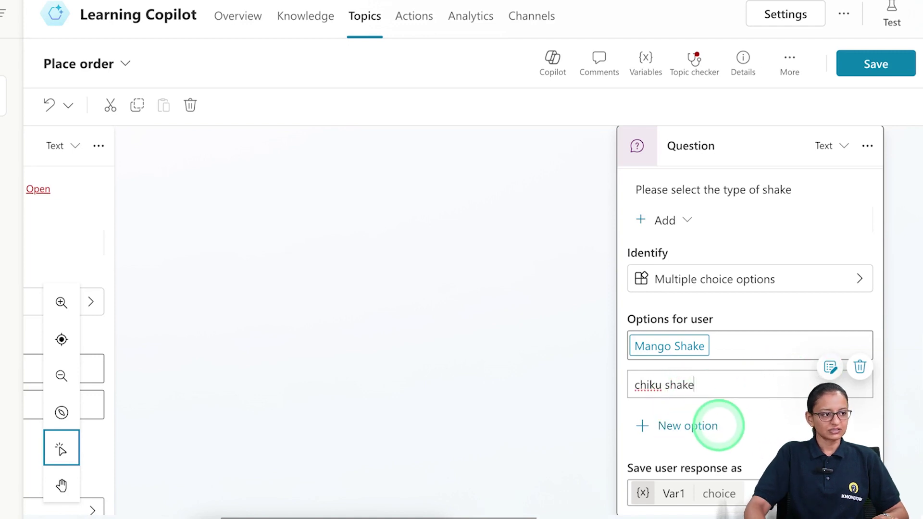
click(711, 413)
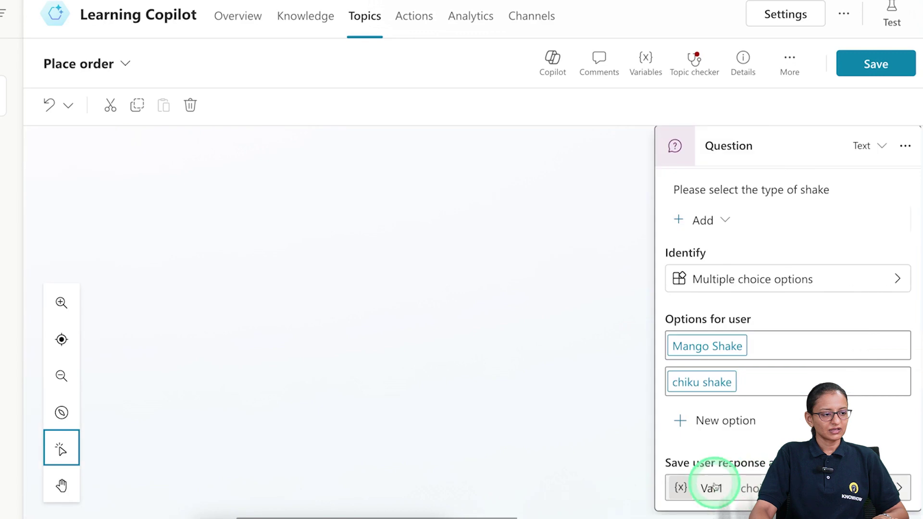
Rename the variable that stores the shake type response to var_shaketype
click(716, 488)
click(733, 162)
double_click(733, 162)
text(var)
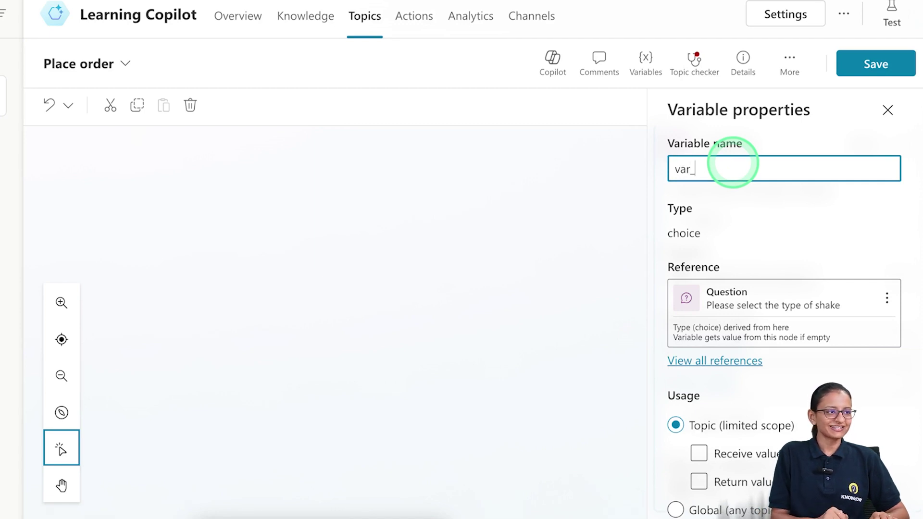
text(_shaketype)
key(Return)
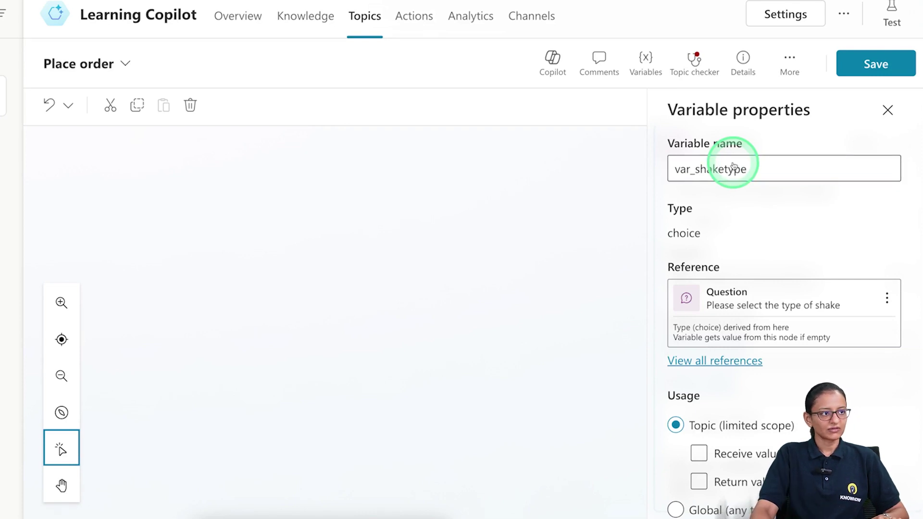
Save the Place order topic despite its errors
click(879, 66)
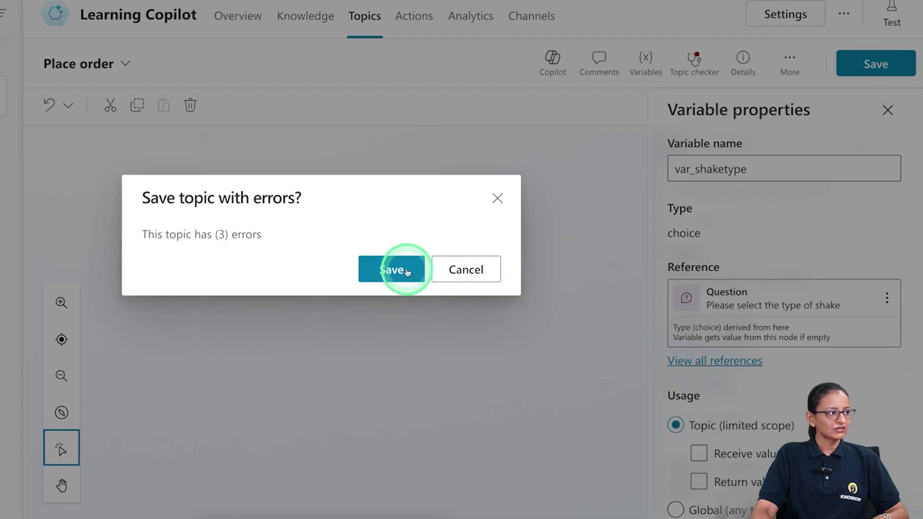
click(403, 272)
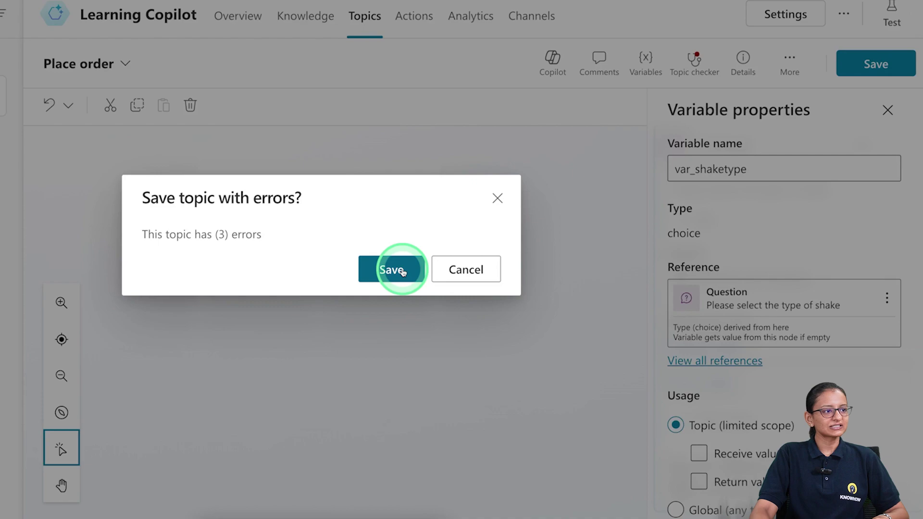
click(403, 272)
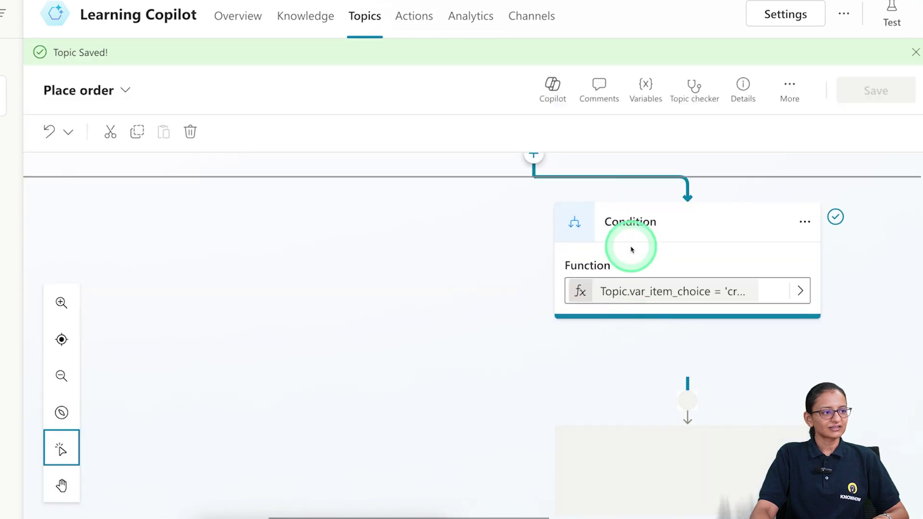
Review the topic's errors in the topic checker and close it
click(695, 85)
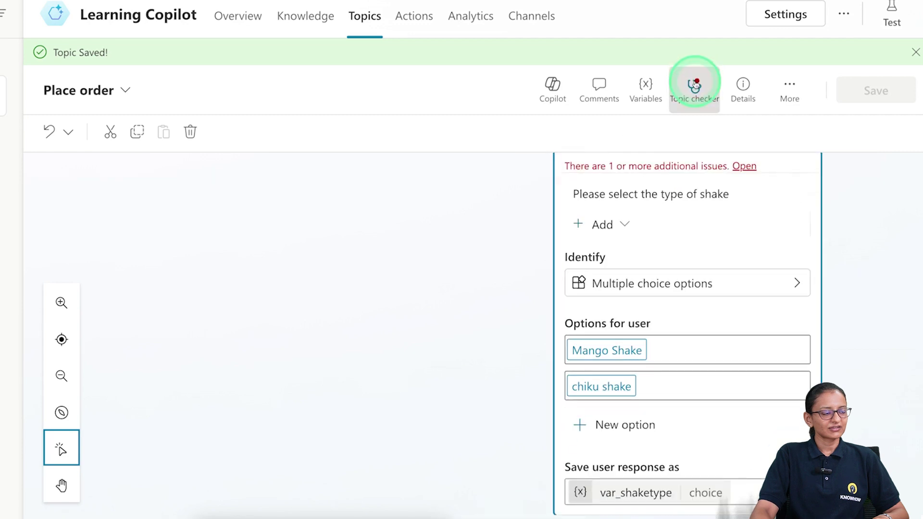
click(745, 167)
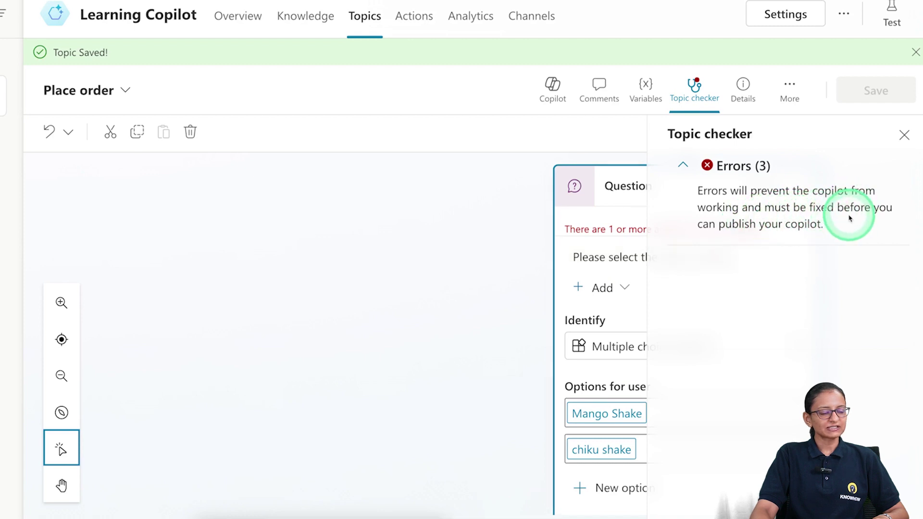
click(903, 108)
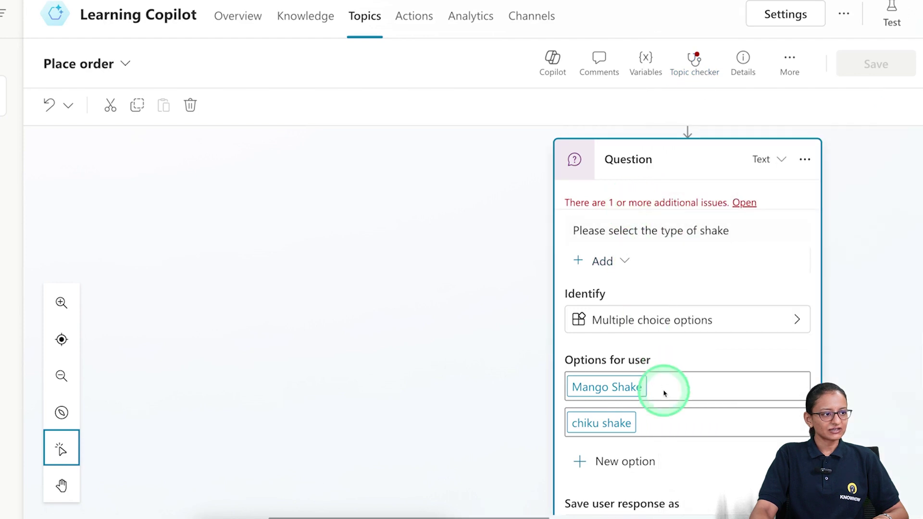
Open the issues reported on the shake type question and examine its question behavior and entity validation settings
scroll(655, 387, down, 2)
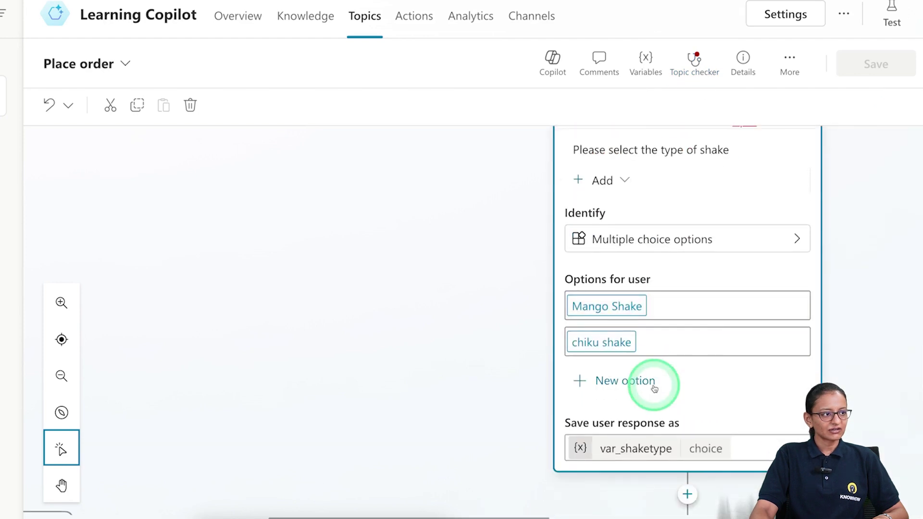
scroll(654, 388, up, 5)
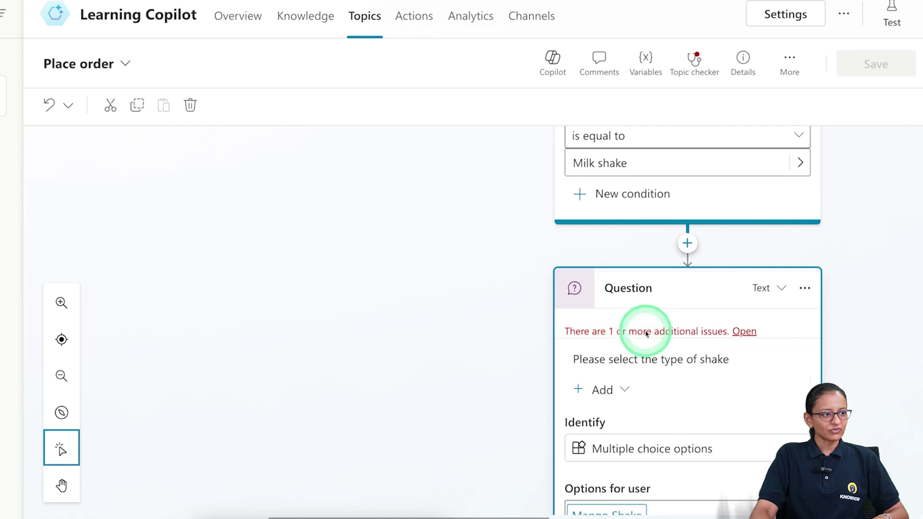
click(738, 332)
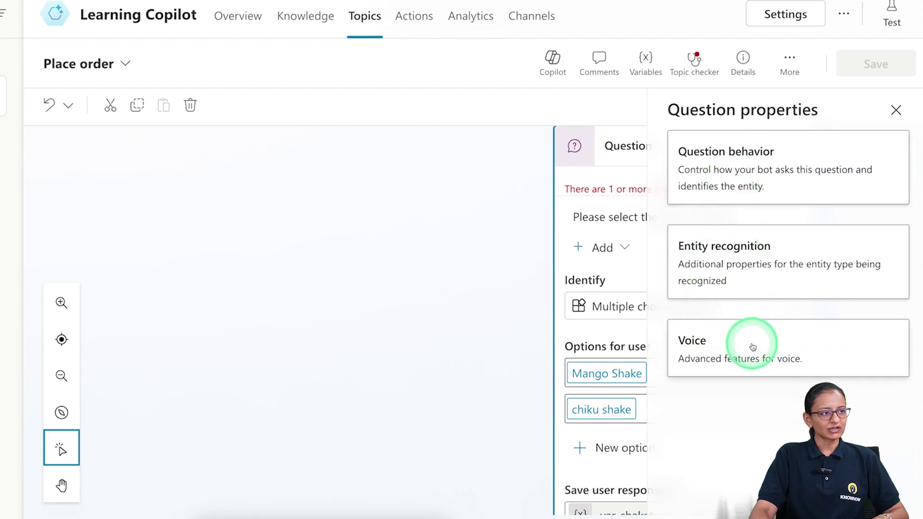
click(766, 178)
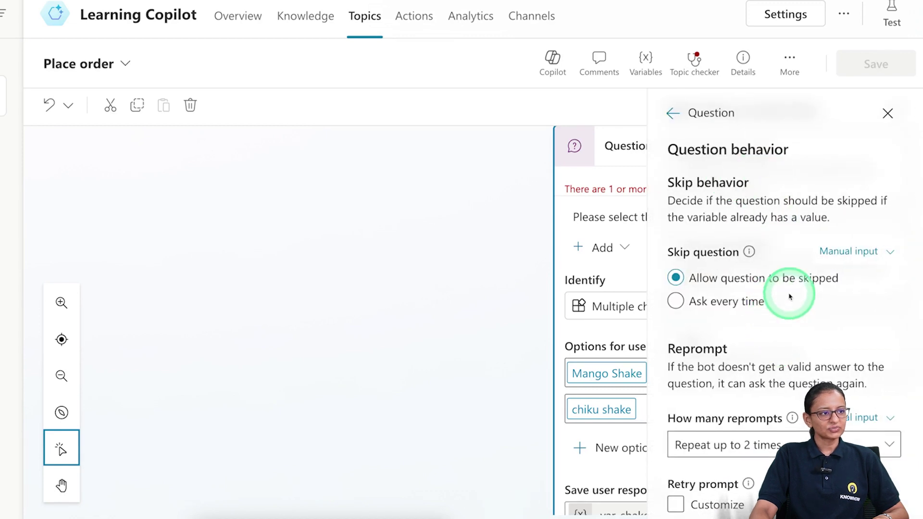
scroll(735, 394, down, 6)
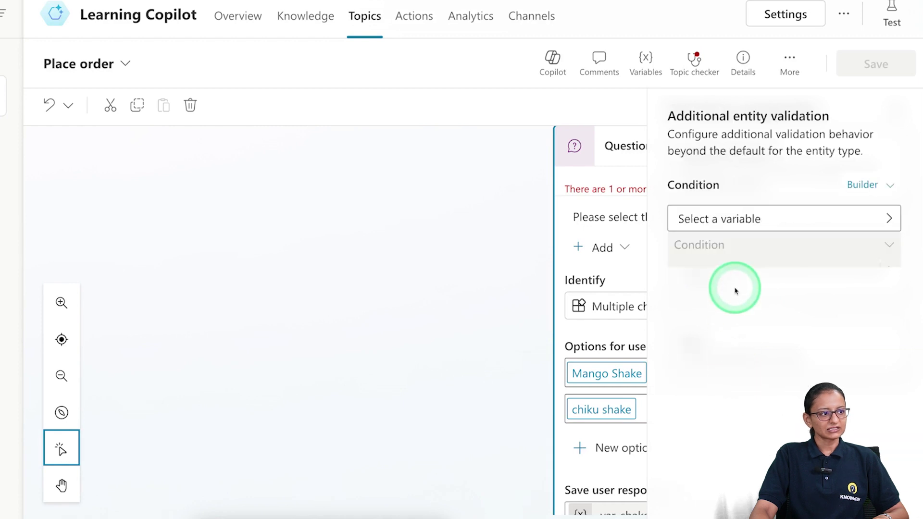
click(740, 230)
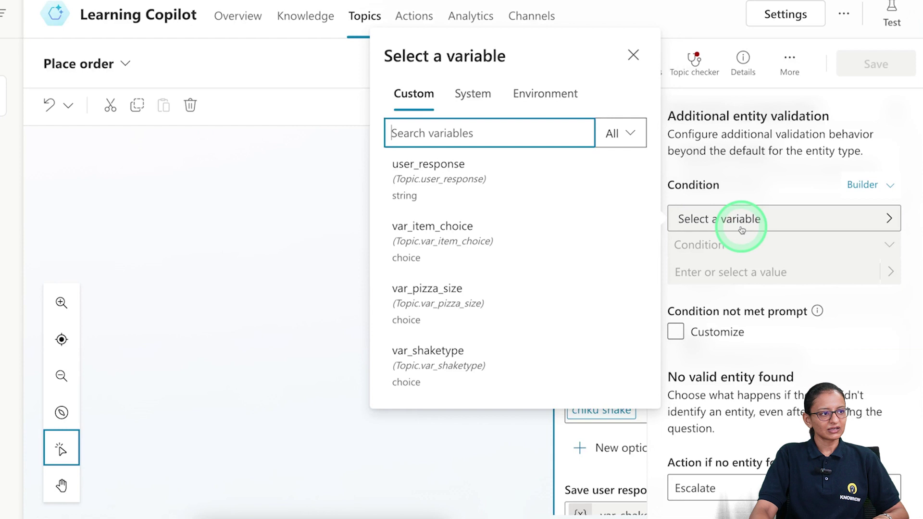
key(Escape)
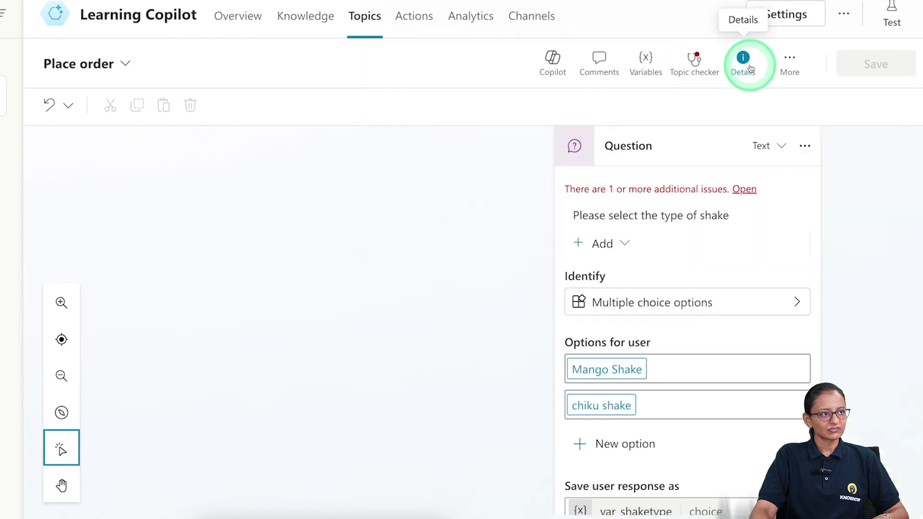
Open the test chat, restart the conversation and send the greeting "hi"
click(891, 14)
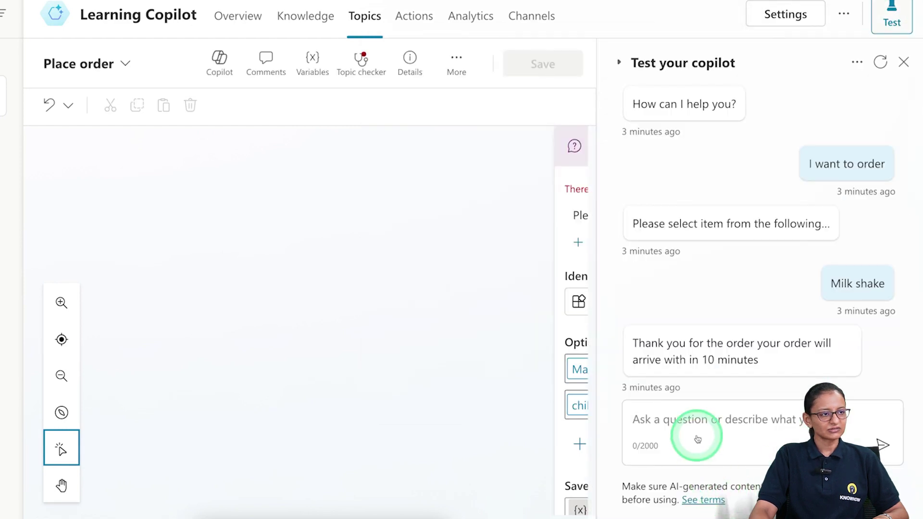
click(879, 62)
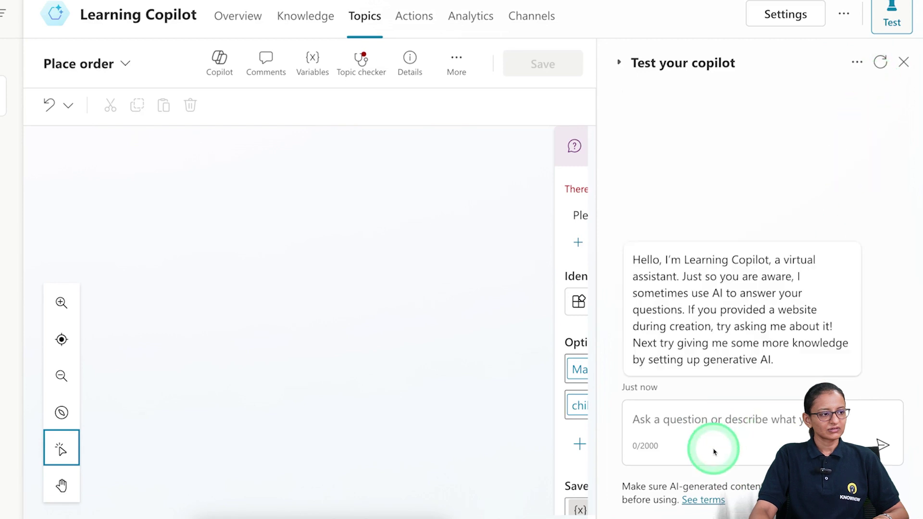
click(713, 419)
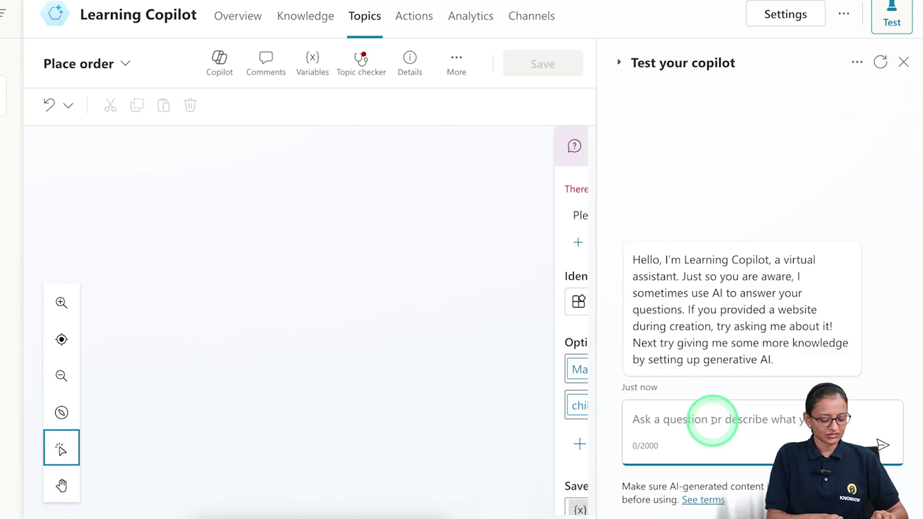
text(hi)
key(Return)
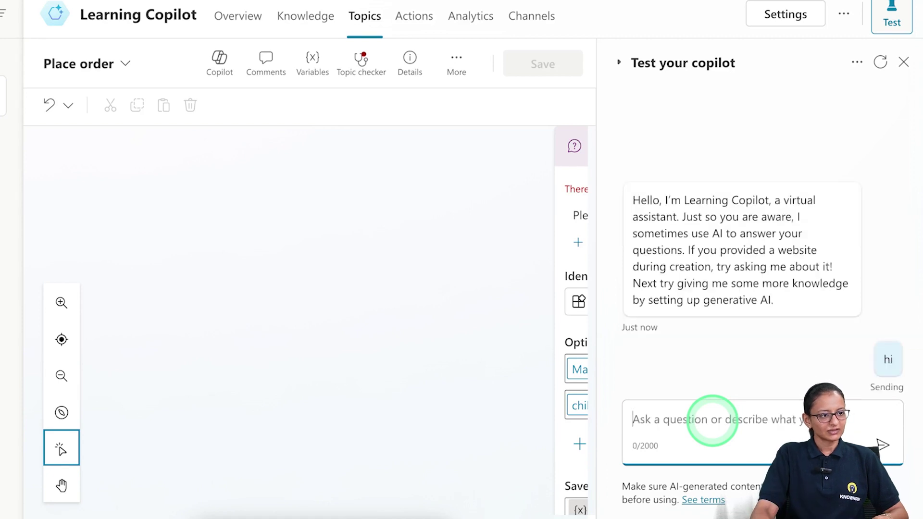
Send "I want to order" in the test chat to trigger the Place order topic
text(I)
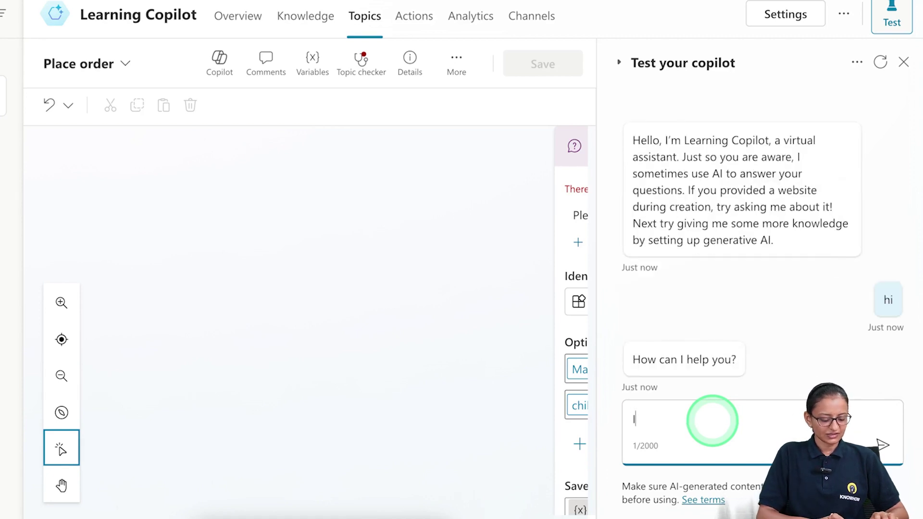
text( want ot)
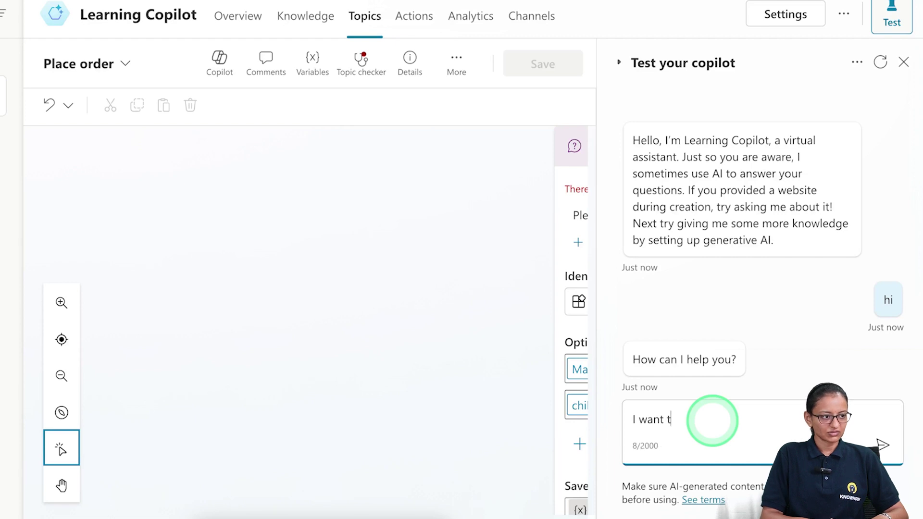
text( order)
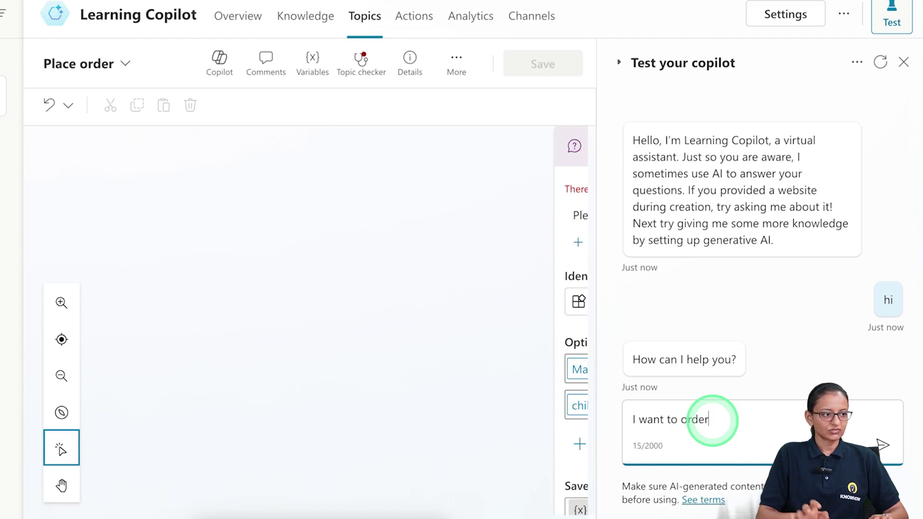
key(Return)
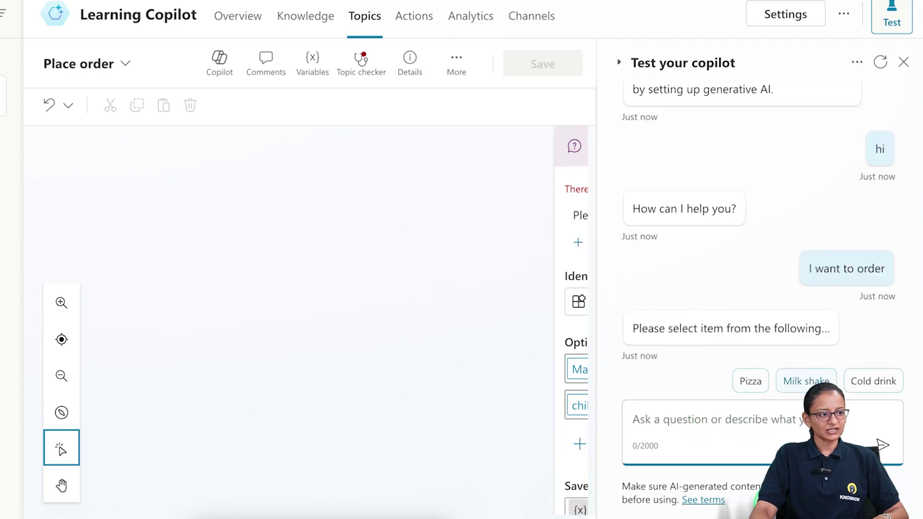
Answer the test chat's item question with Milk shake and its shake type question with Mango Shake
click(806, 380)
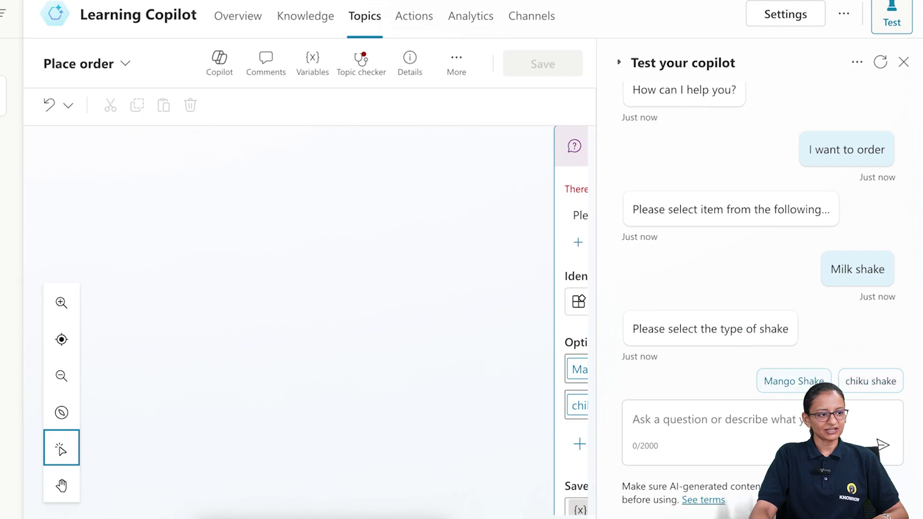
click(793, 381)
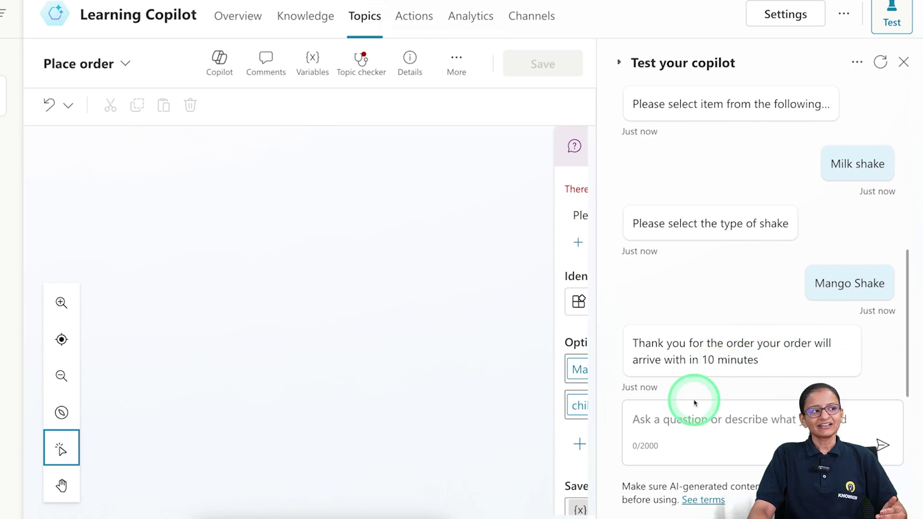
scroll(453, 232, up, 1)
scroll(453, 232, up, 6)
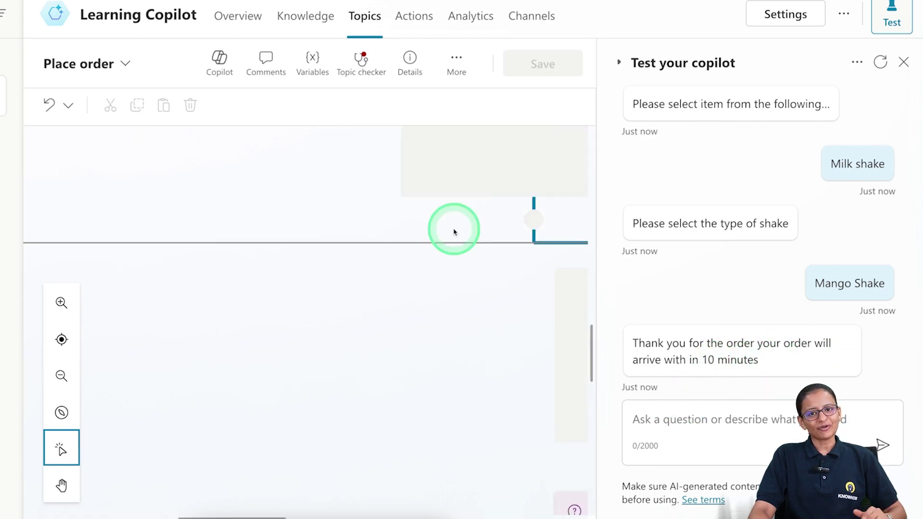